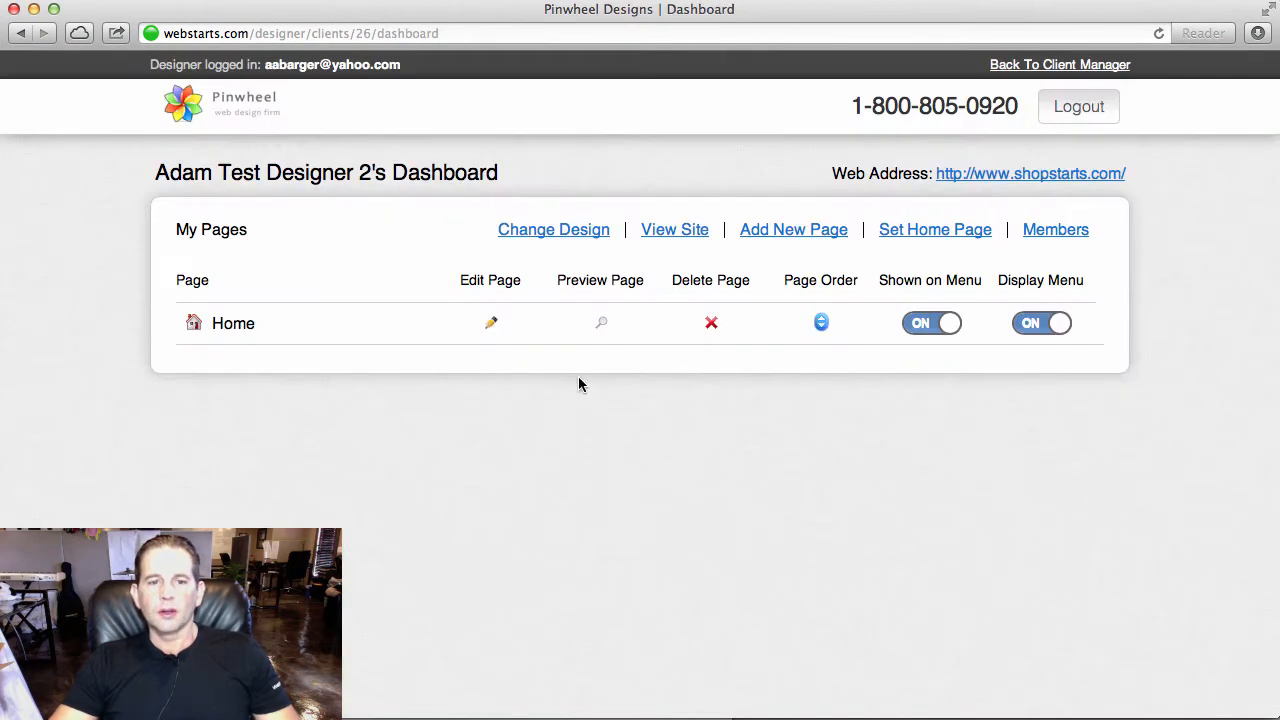
- Open the Home page for editing and delete the large empty content box below the navigation menu
click(493, 324)
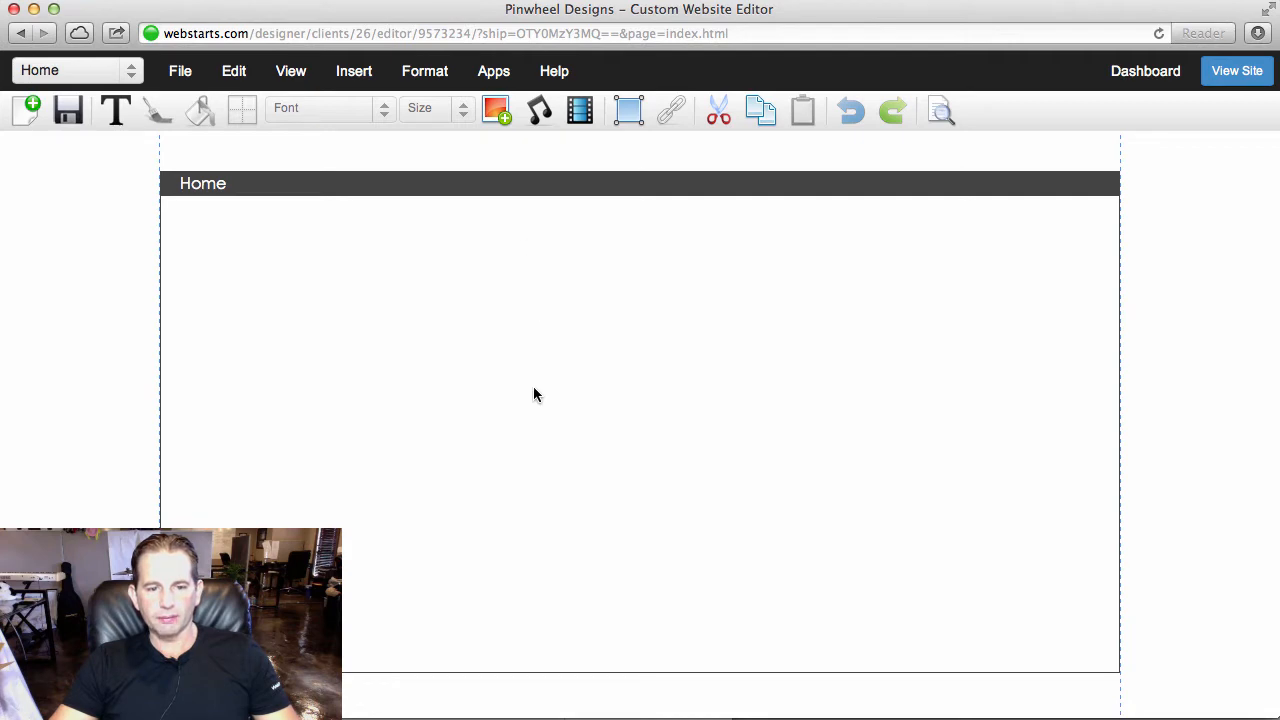
click(533, 446)
key(Delete)
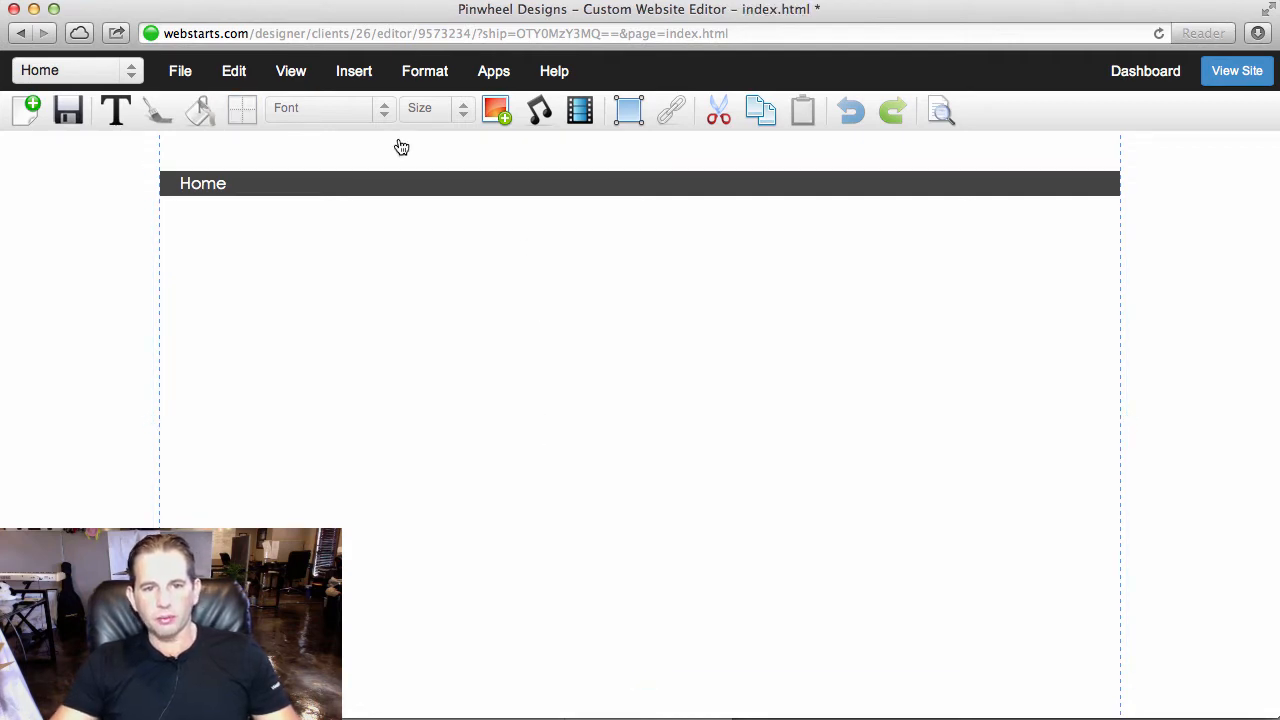
- Move the navigation menu bar down the page to leave room for a header image above it
click(443, 191)
drag(443, 191, 500, 403)
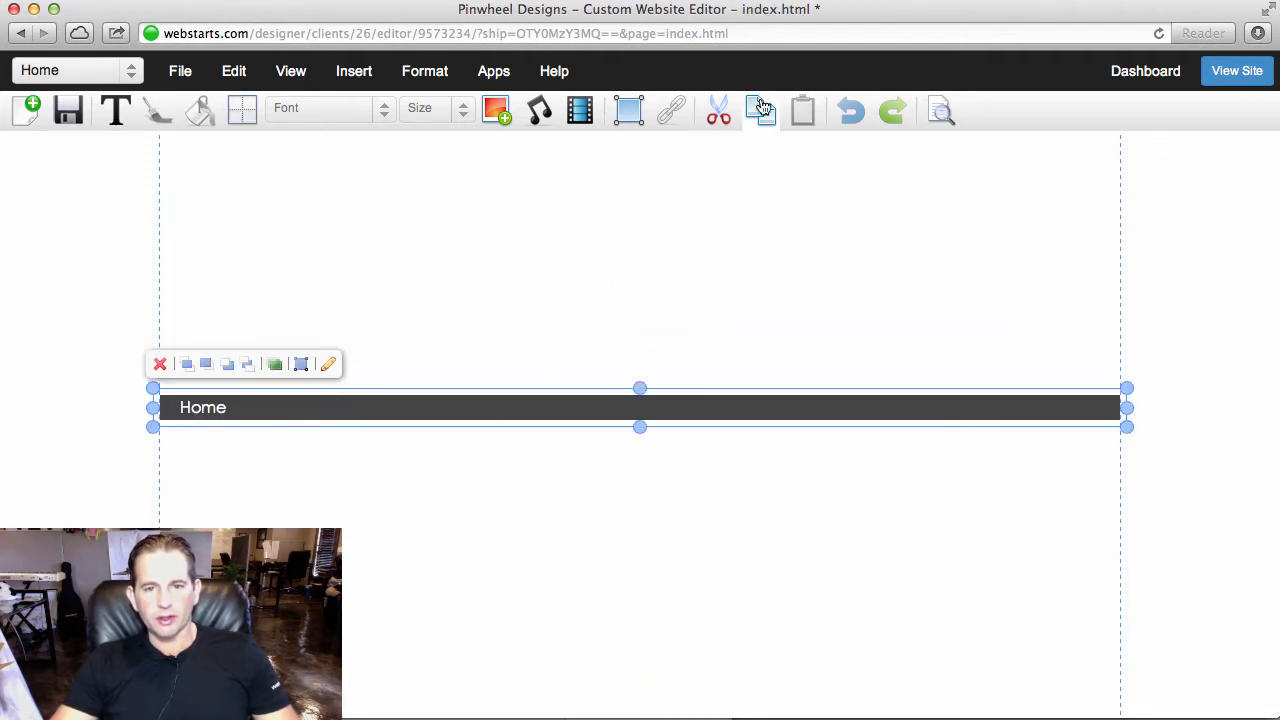
click(782, 187)
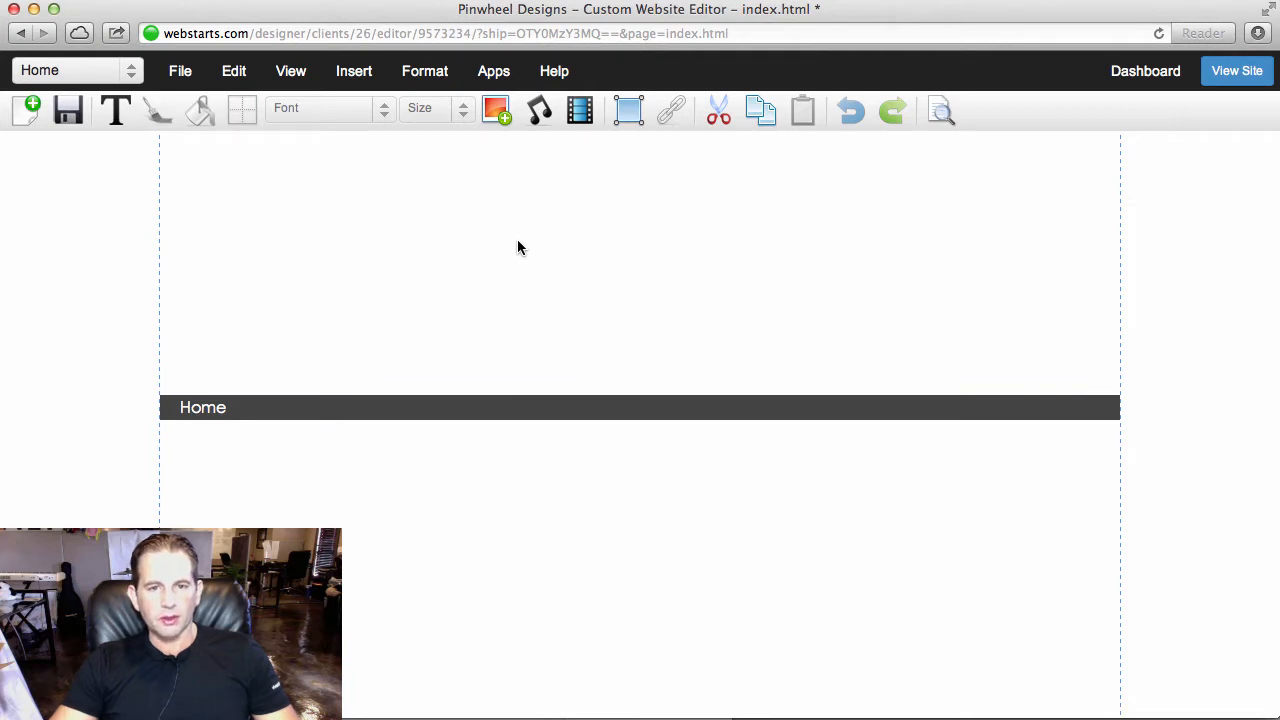
scroll(515, 245, down, 1)
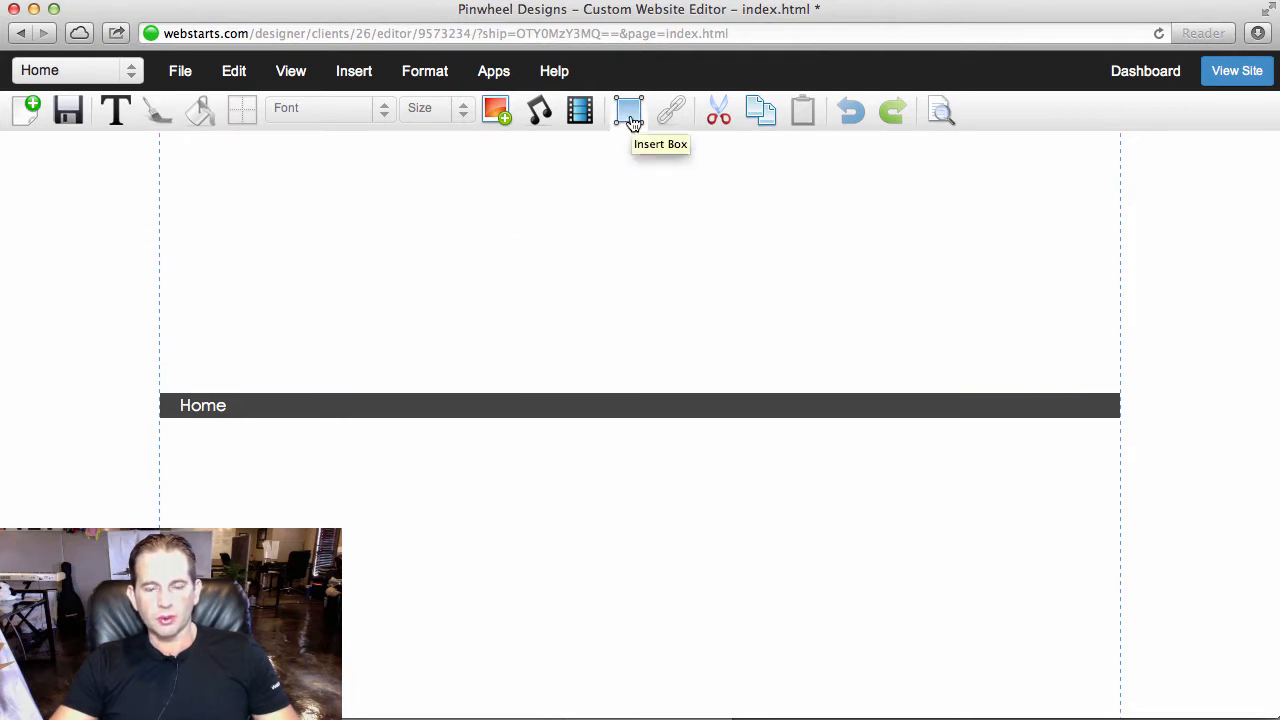
- Upload cityscape.png from the computer and insert it on the page as the header image
click(497, 112)
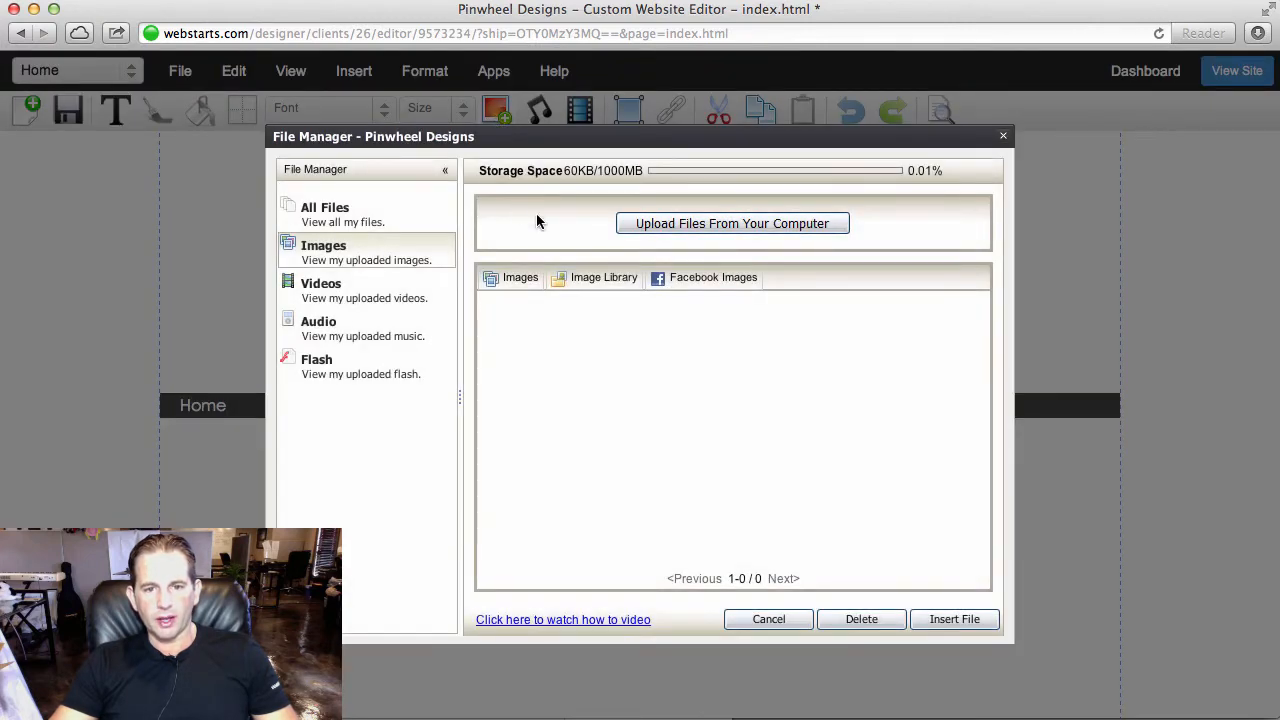
click(654, 224)
click(420, 45)
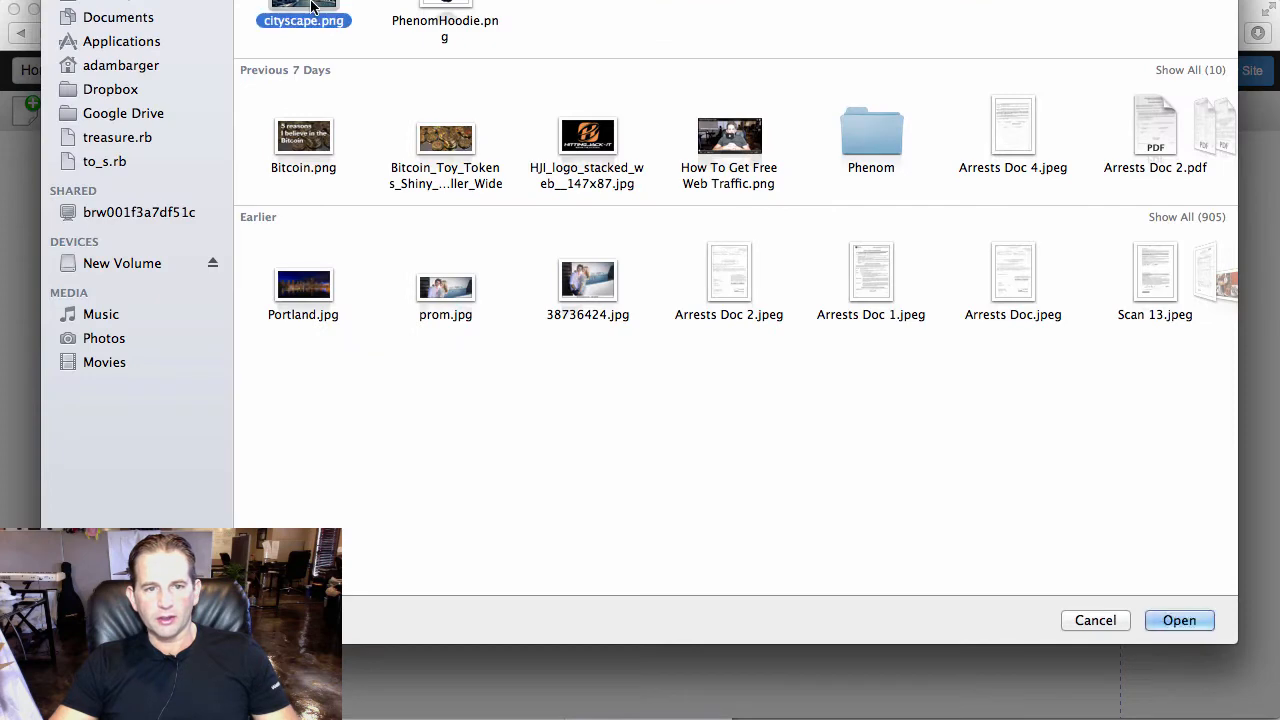
key(Return)
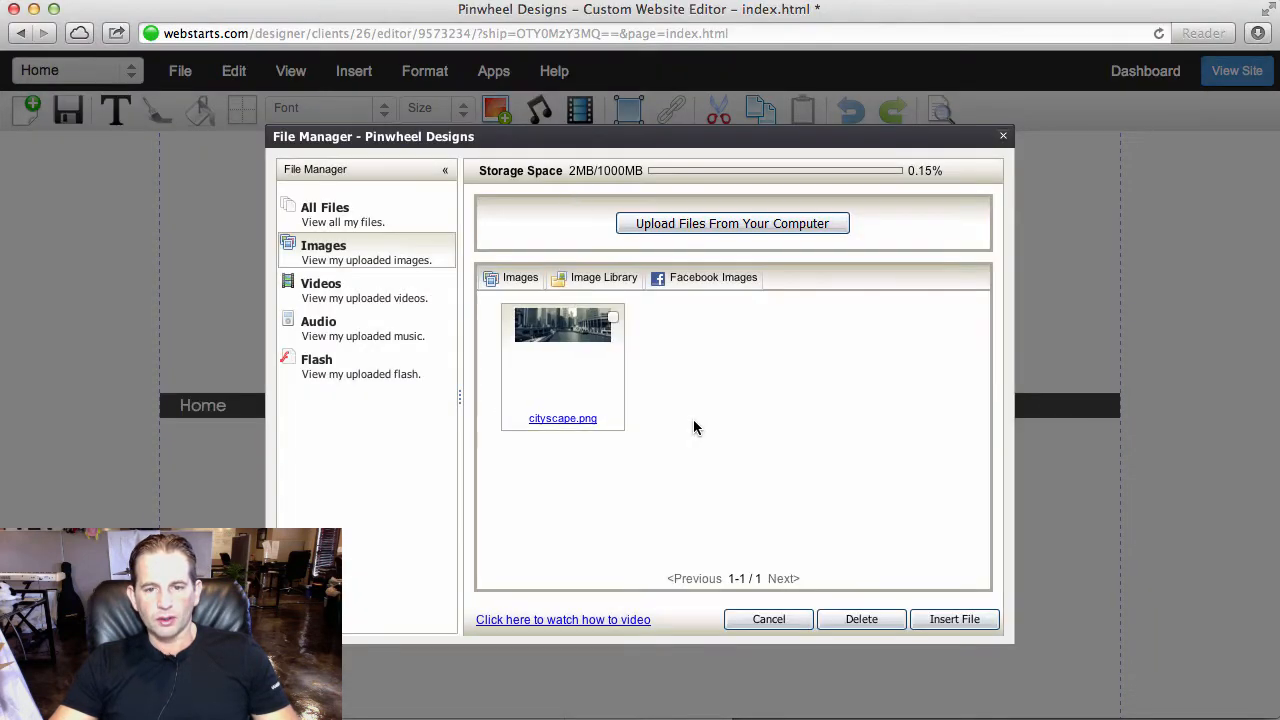
double_click(587, 357)
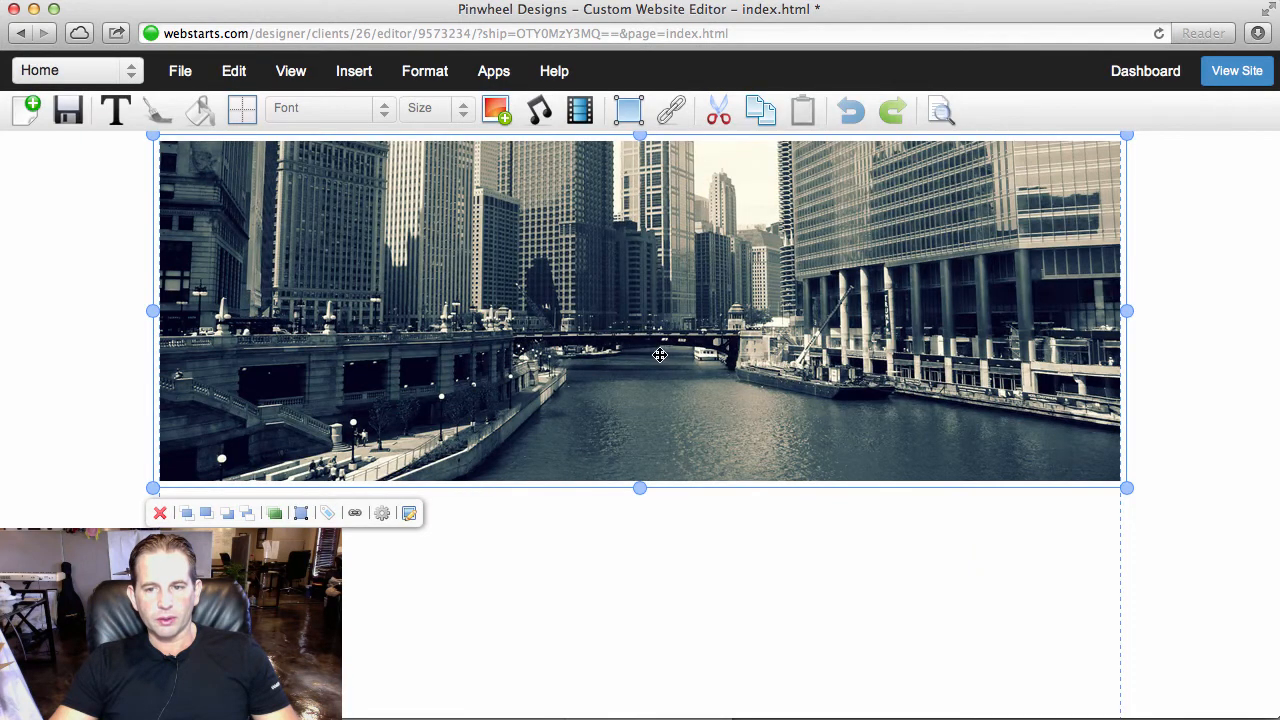
- Shift the cityscape image up slightly and send it to the back, behind the navigation menu
drag(660, 355, 663, 335)
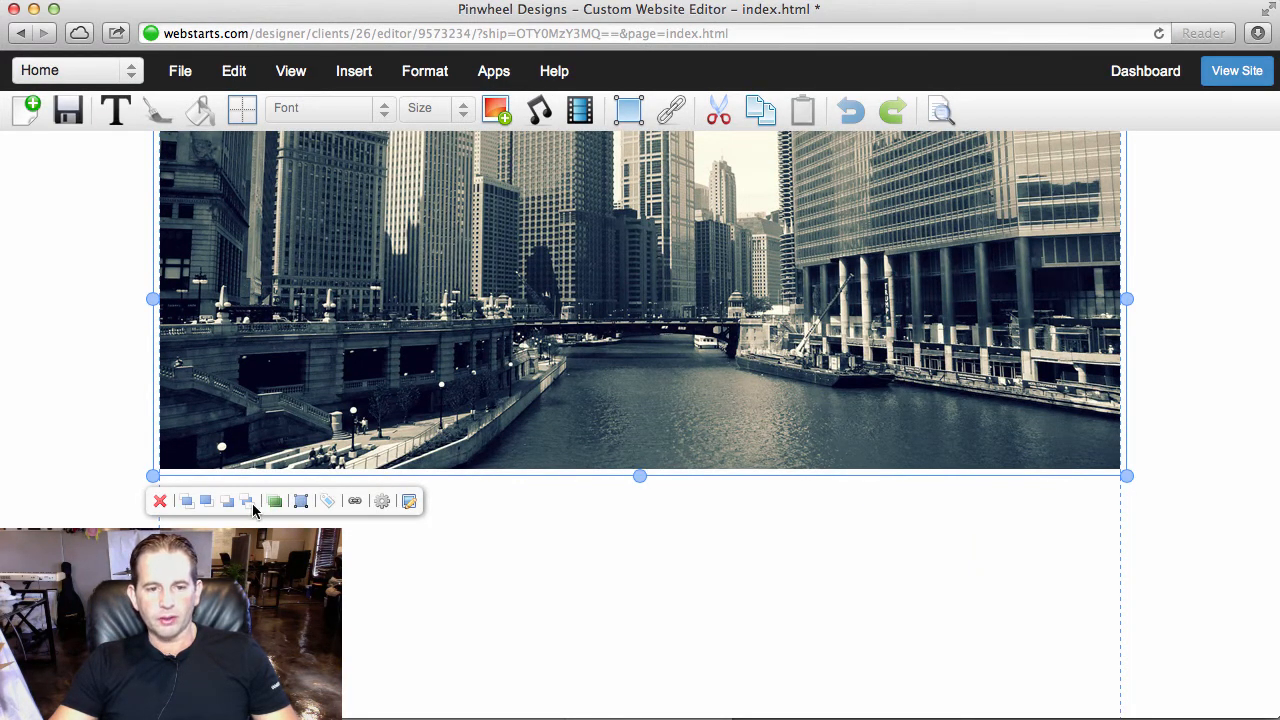
click(247, 508)
click(705, 627)
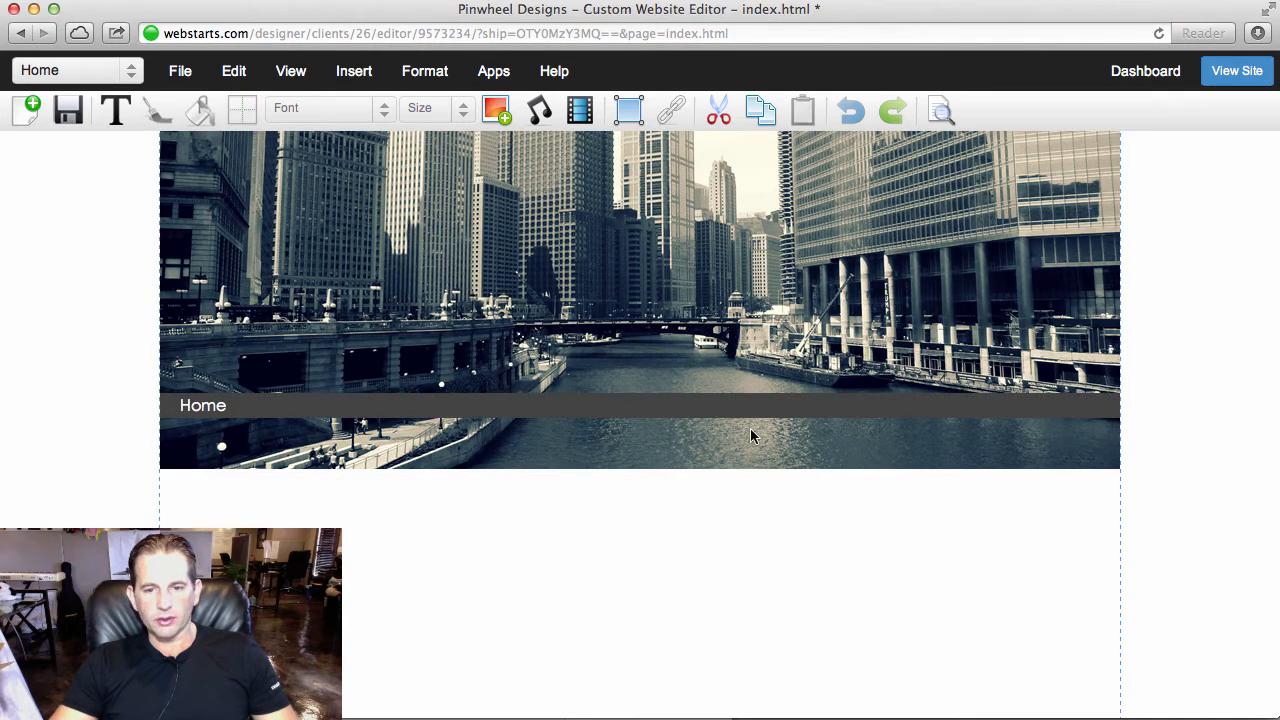
- Move the navigation menu bar to just below the cityscape image
click(757, 409)
drag(757, 409, 767, 521)
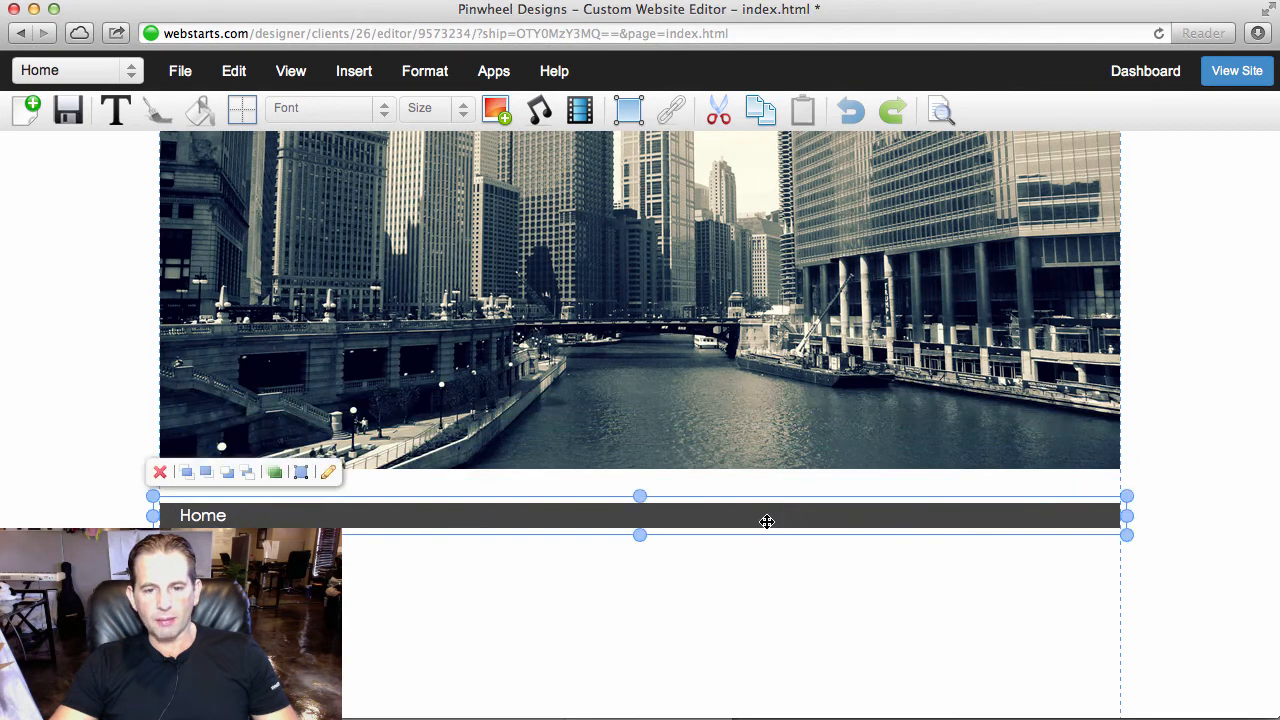
click(242, 110)
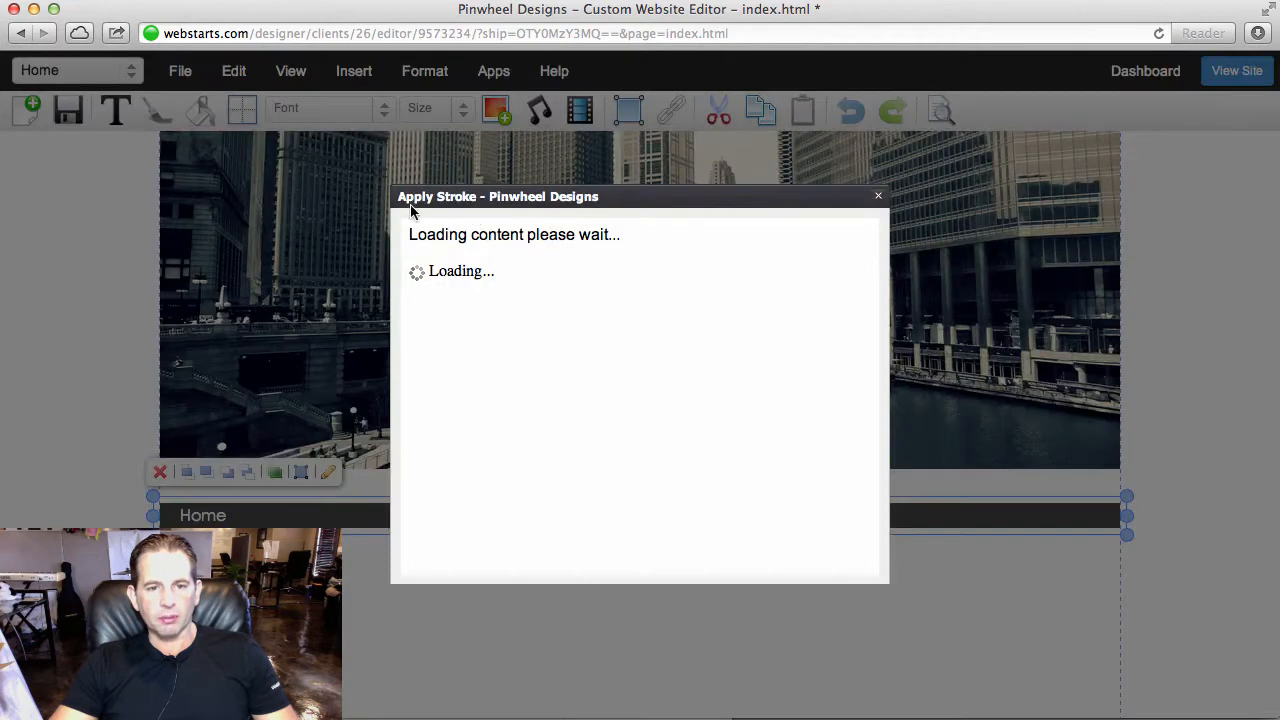
click(878, 197)
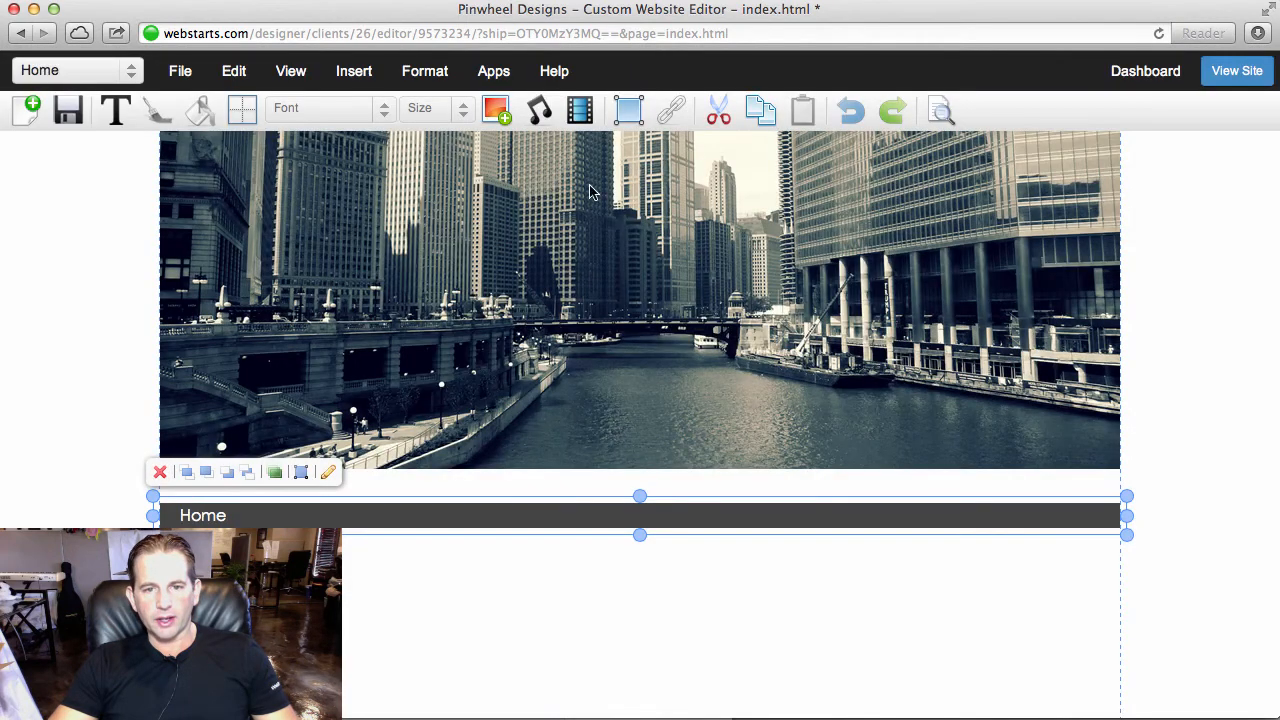
- Insert a page-wide box along the lower edge of the cityscape image and fill it with black
click(625, 117)
drag(254, 248, 1131, 463)
click(1022, 461)
click(867, 452)
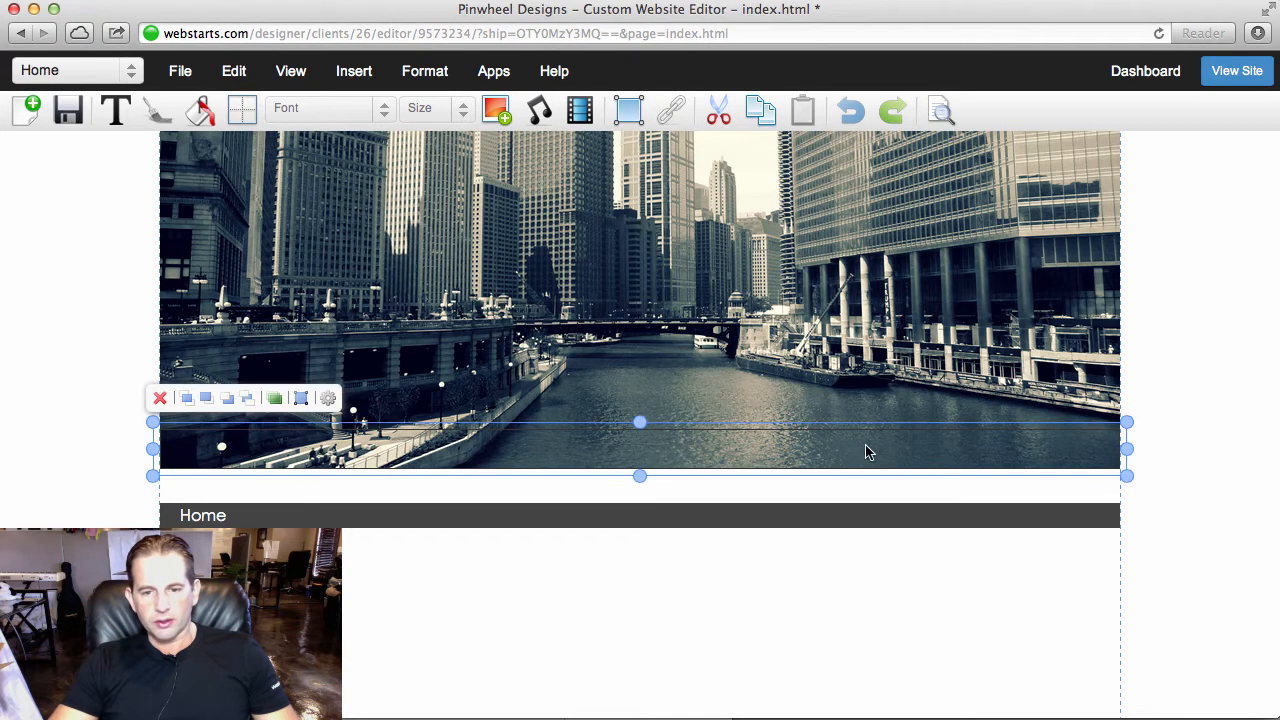
click(200, 110)
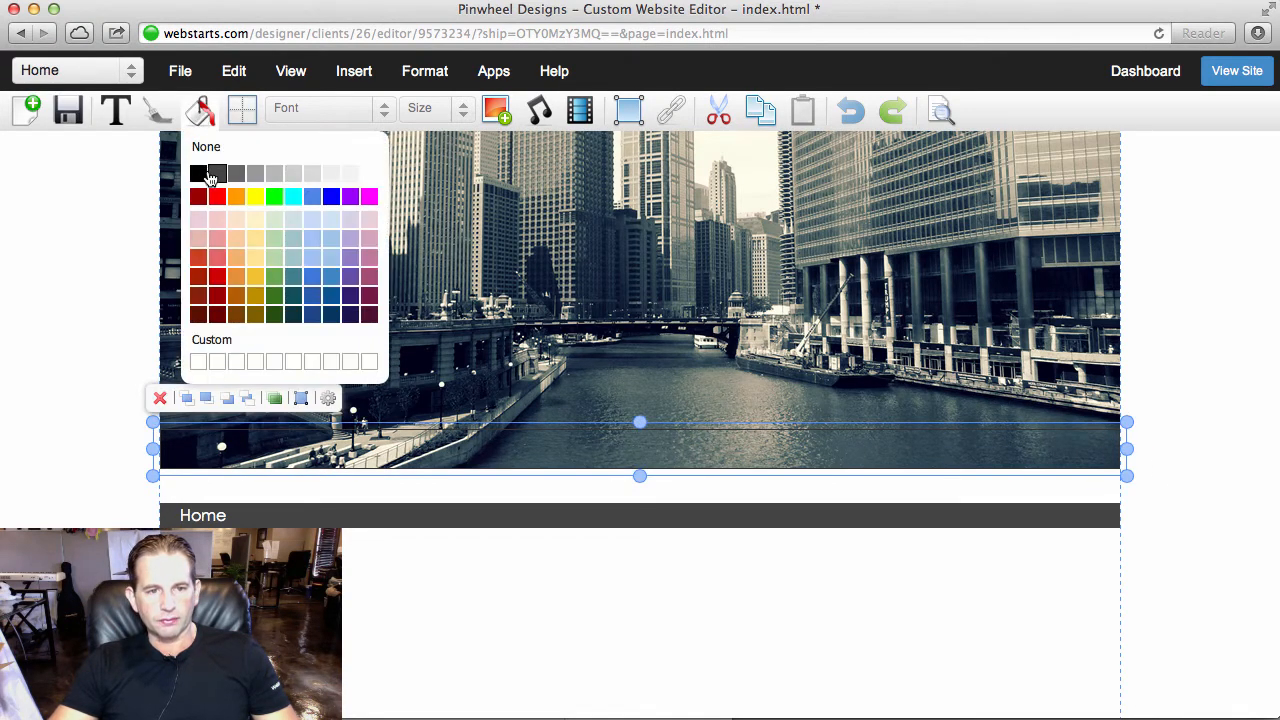
click(199, 174)
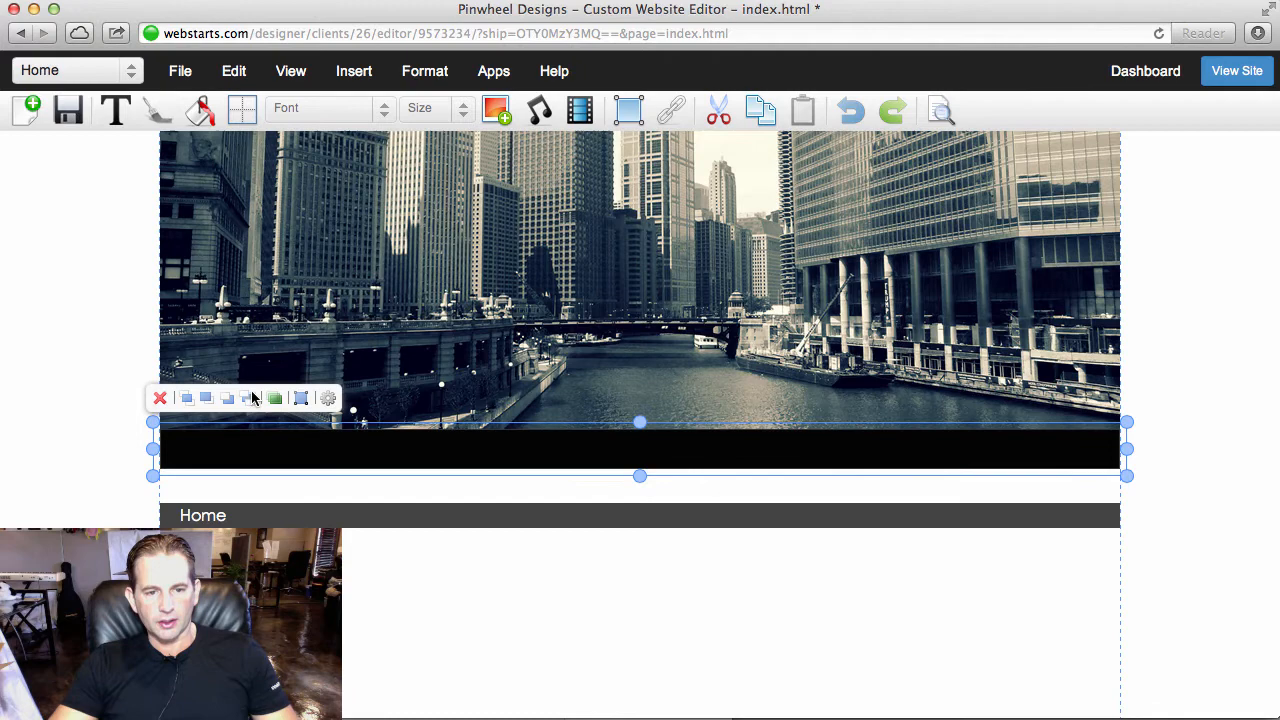
- Remove the border from the black box and nudge it down to the image's bottom edge
click(242, 108)
click(496, 258)
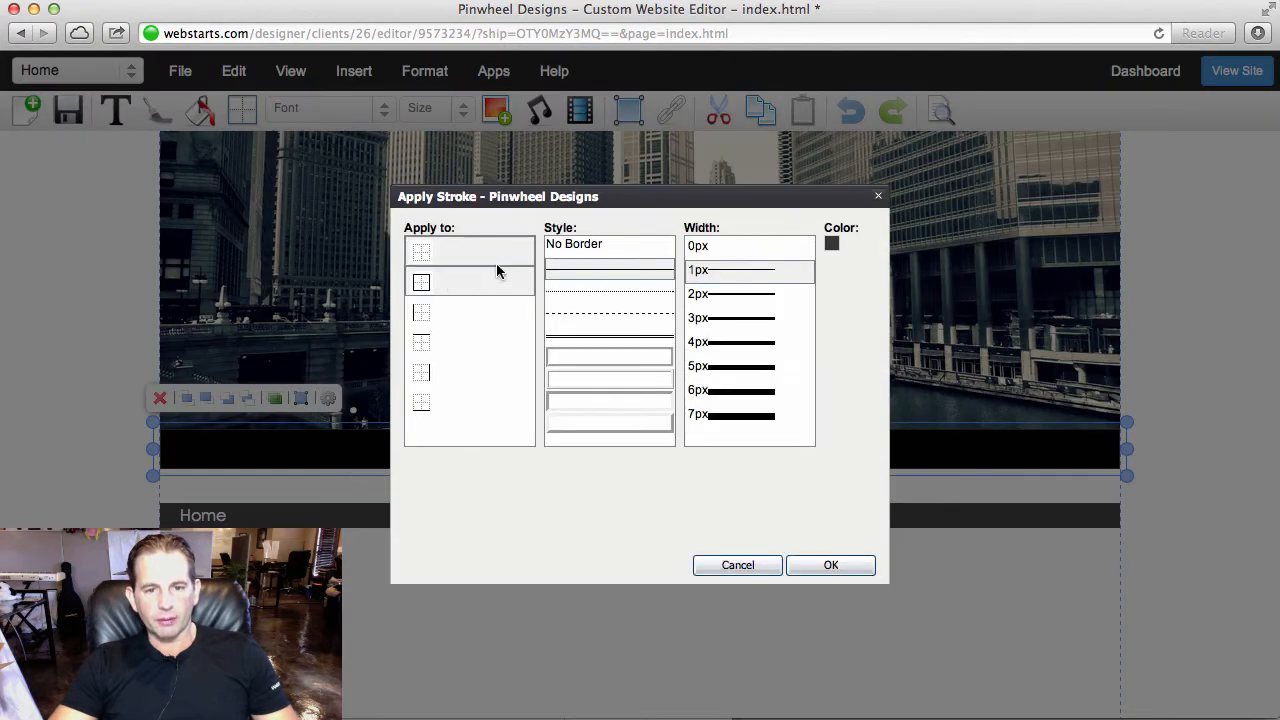
click(639, 403)
click(831, 565)
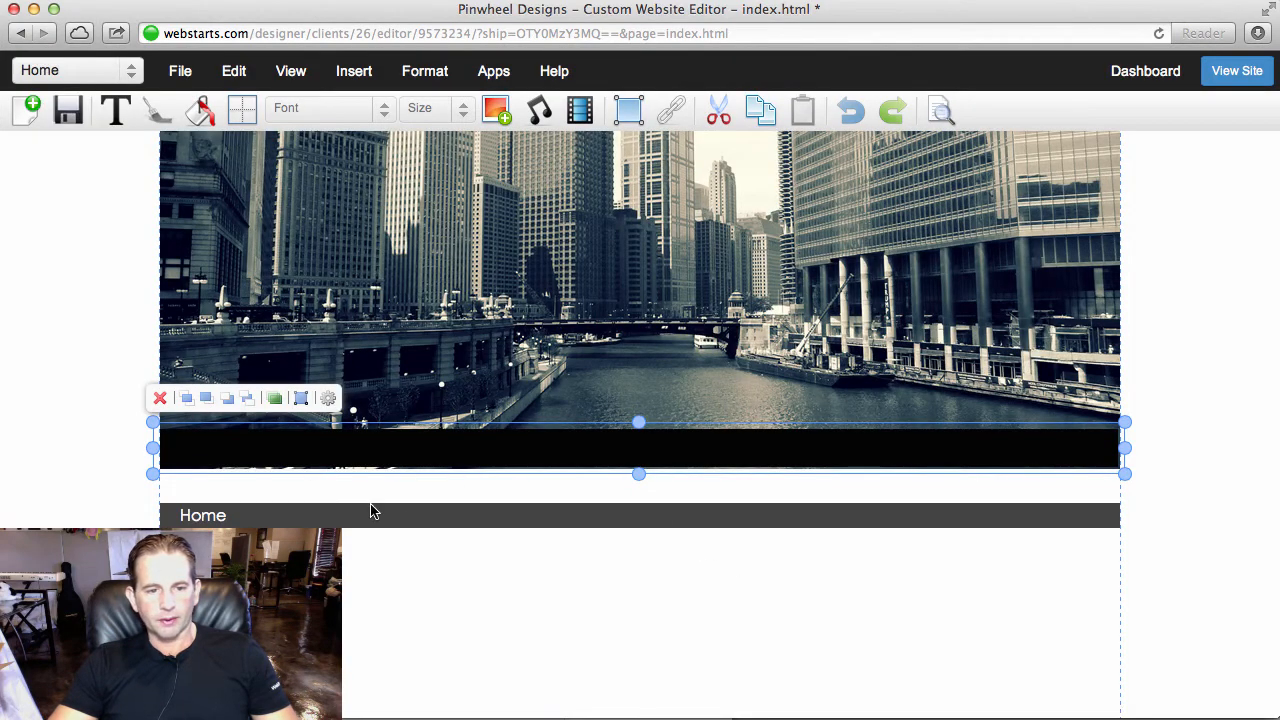
key(Down)
key(Down)
key(Down)
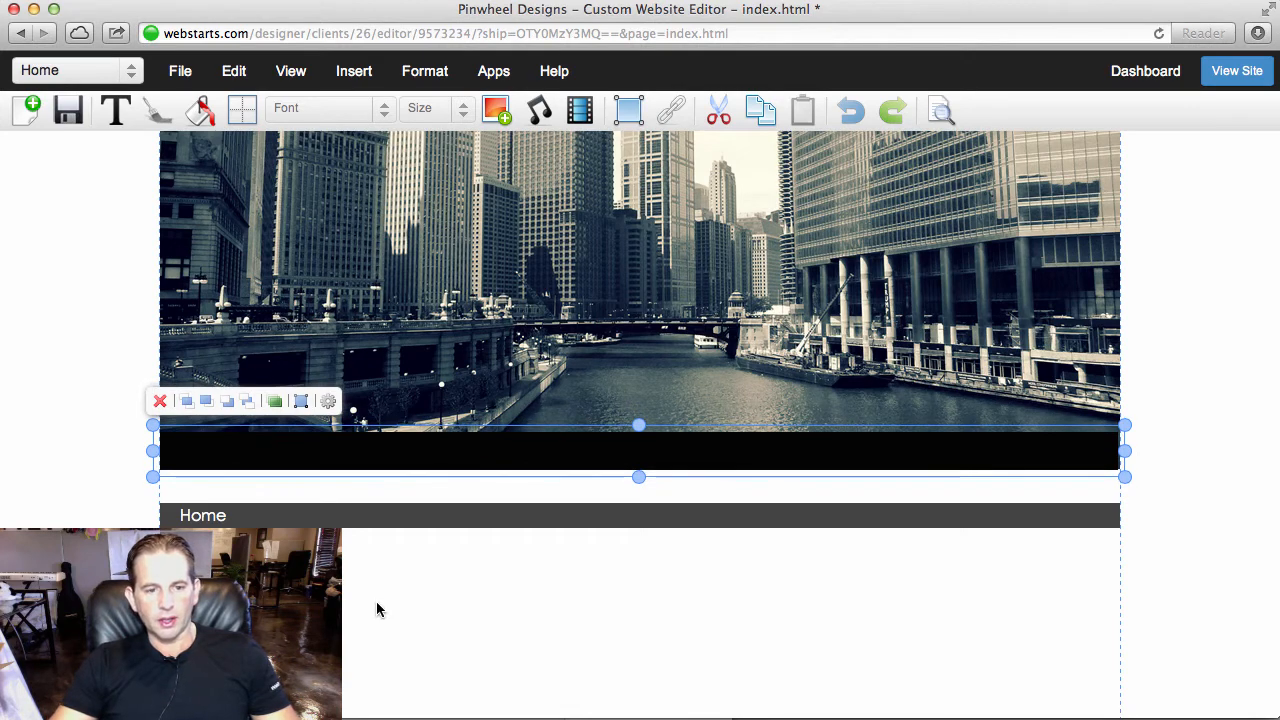
click(377, 603)
- Make the horizontal menu's background color transparent and move the menu onto the black bar
click(423, 521)
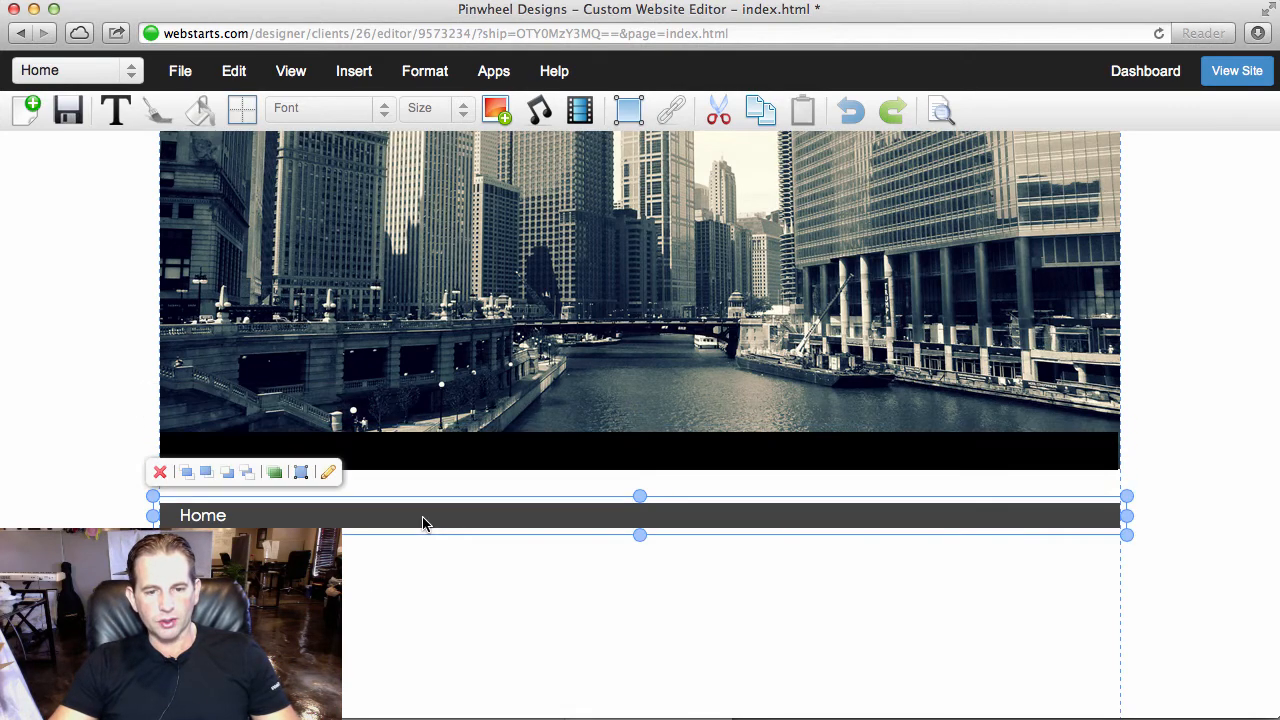
click(328, 474)
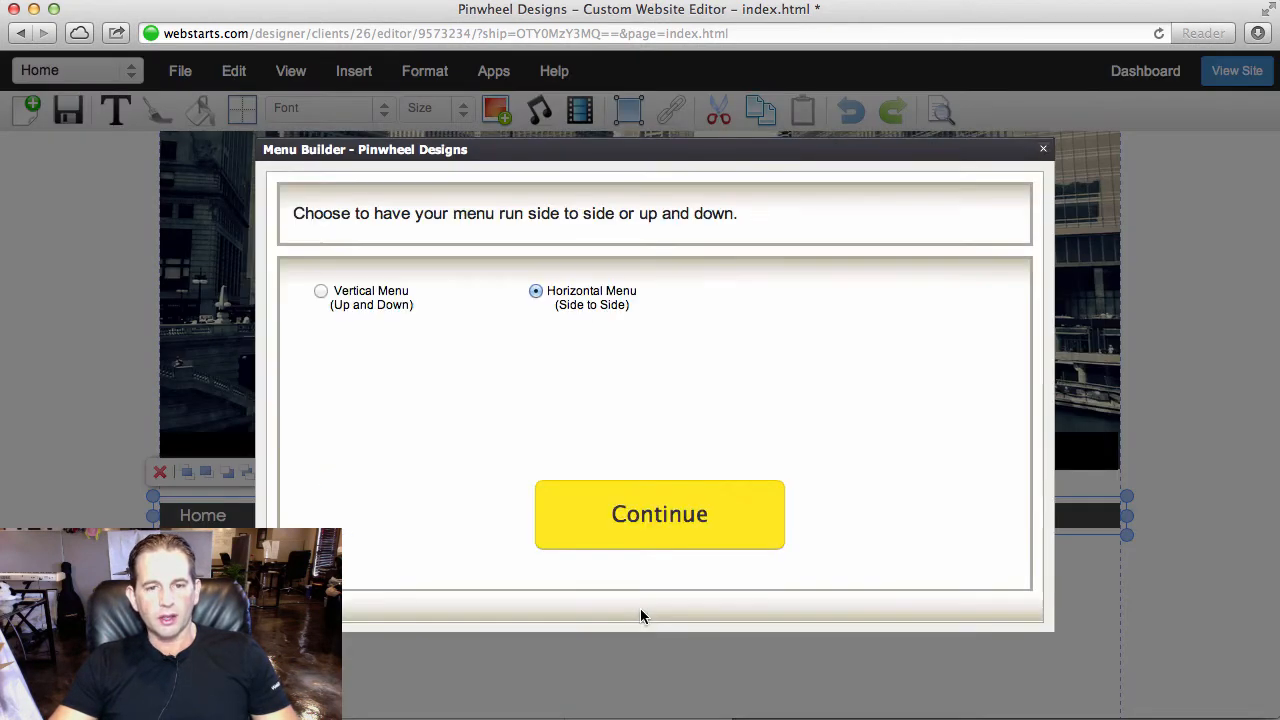
click(663, 517)
click(666, 524)
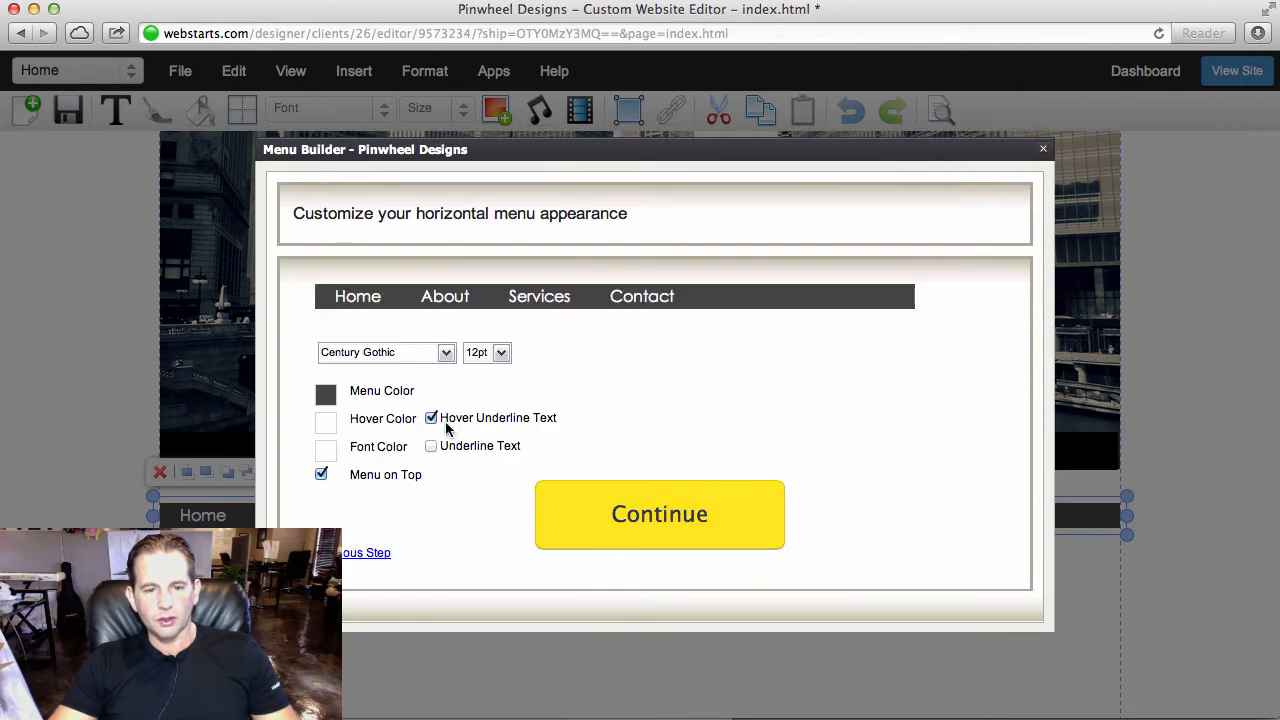
click(334, 397)
click(411, 349)
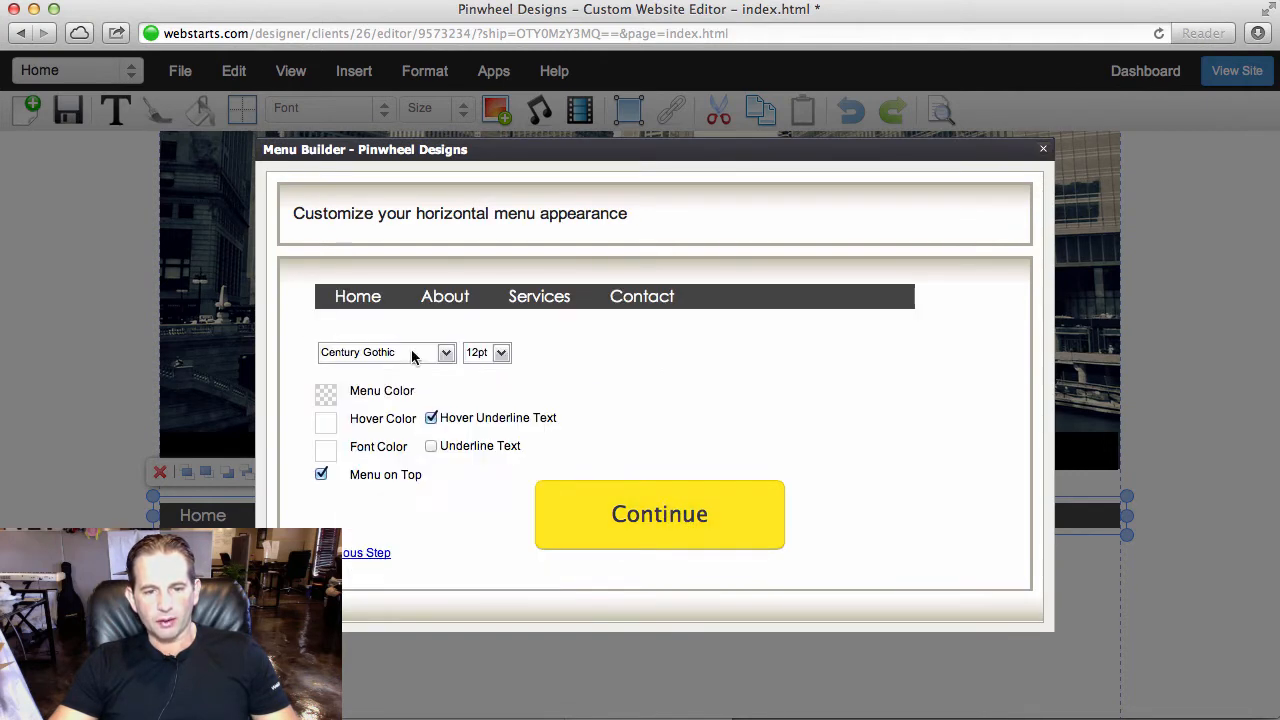
click(647, 519)
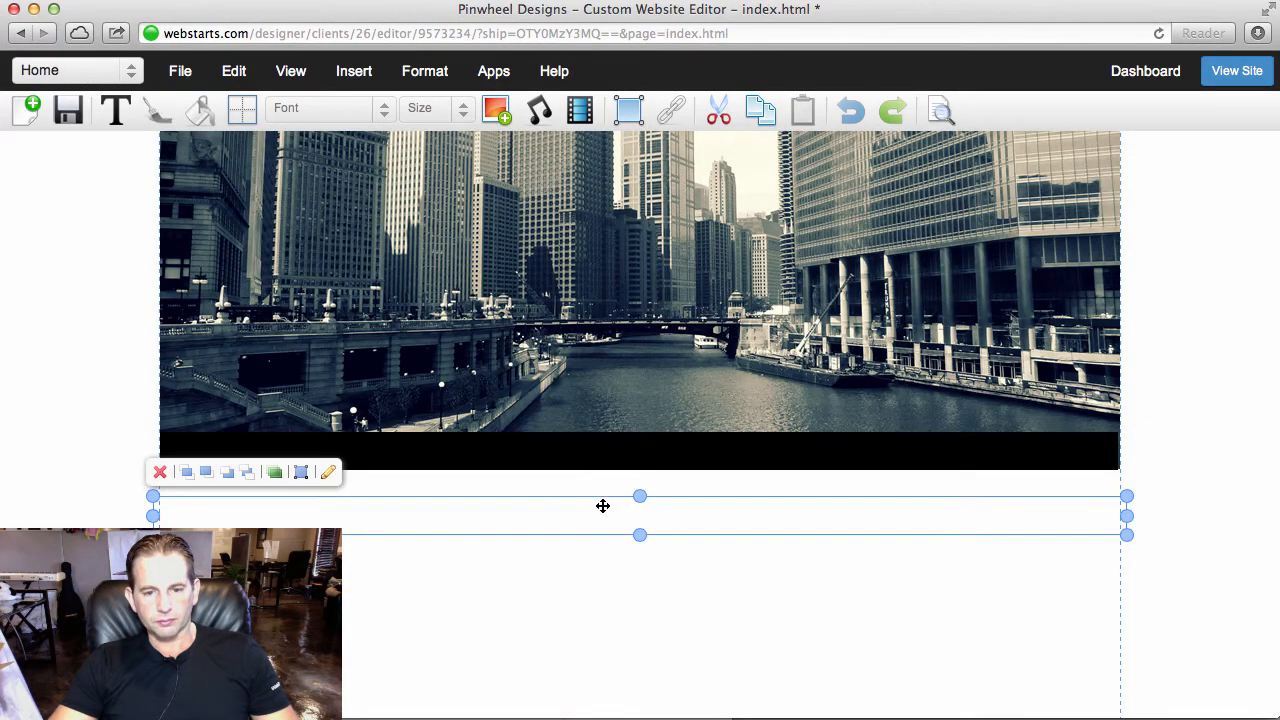
drag(603, 506, 604, 453)
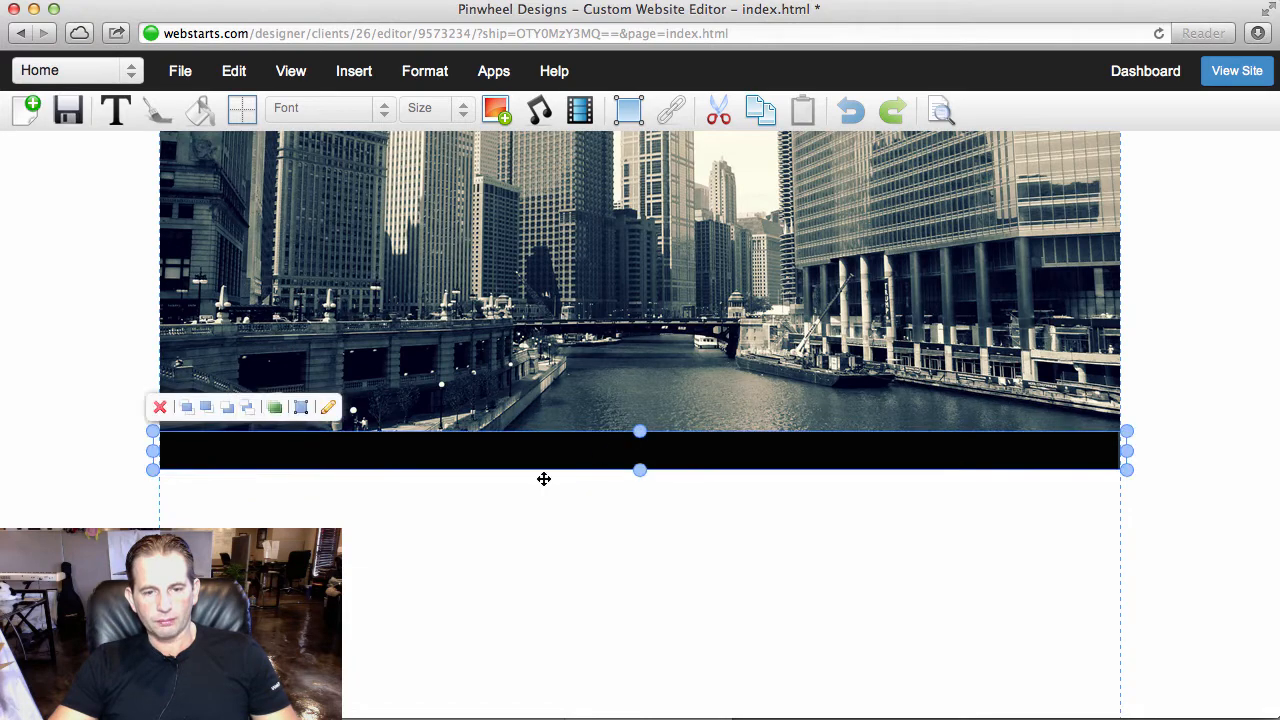
- Set the horizontal menu's hover color to light grey and its font color to near-white
click(328, 408)
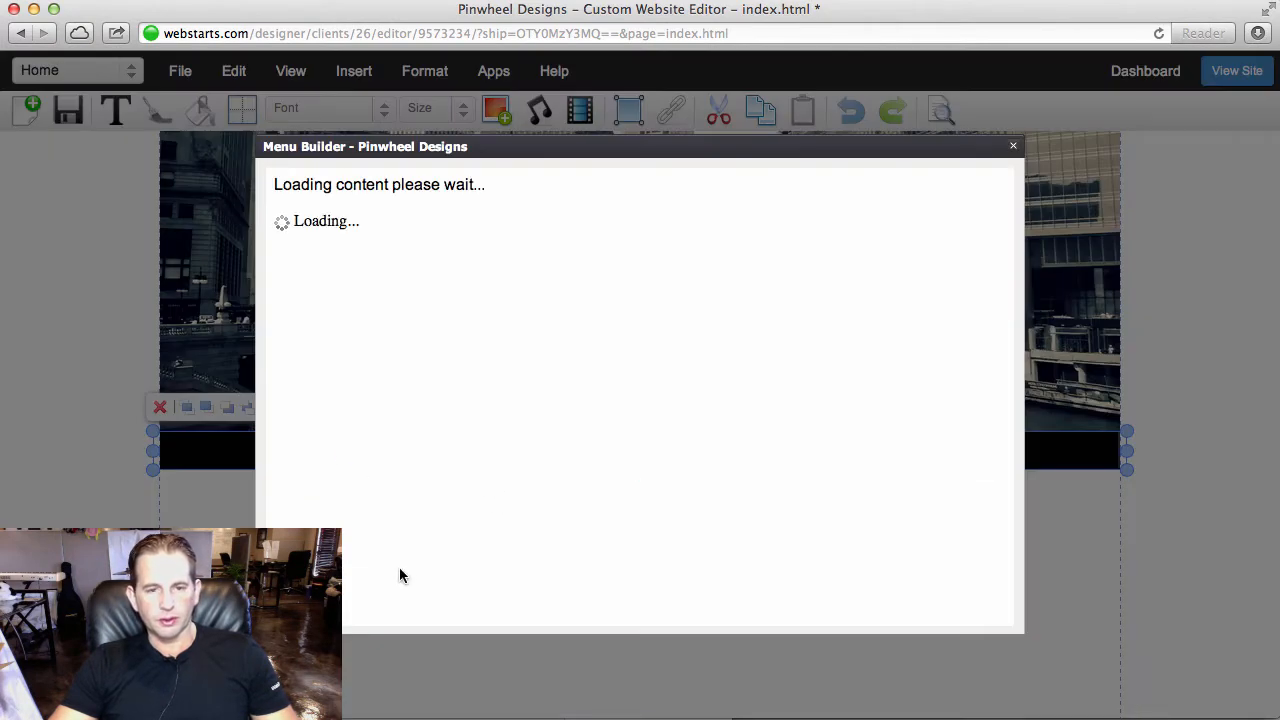
click(651, 531)
click(651, 533)
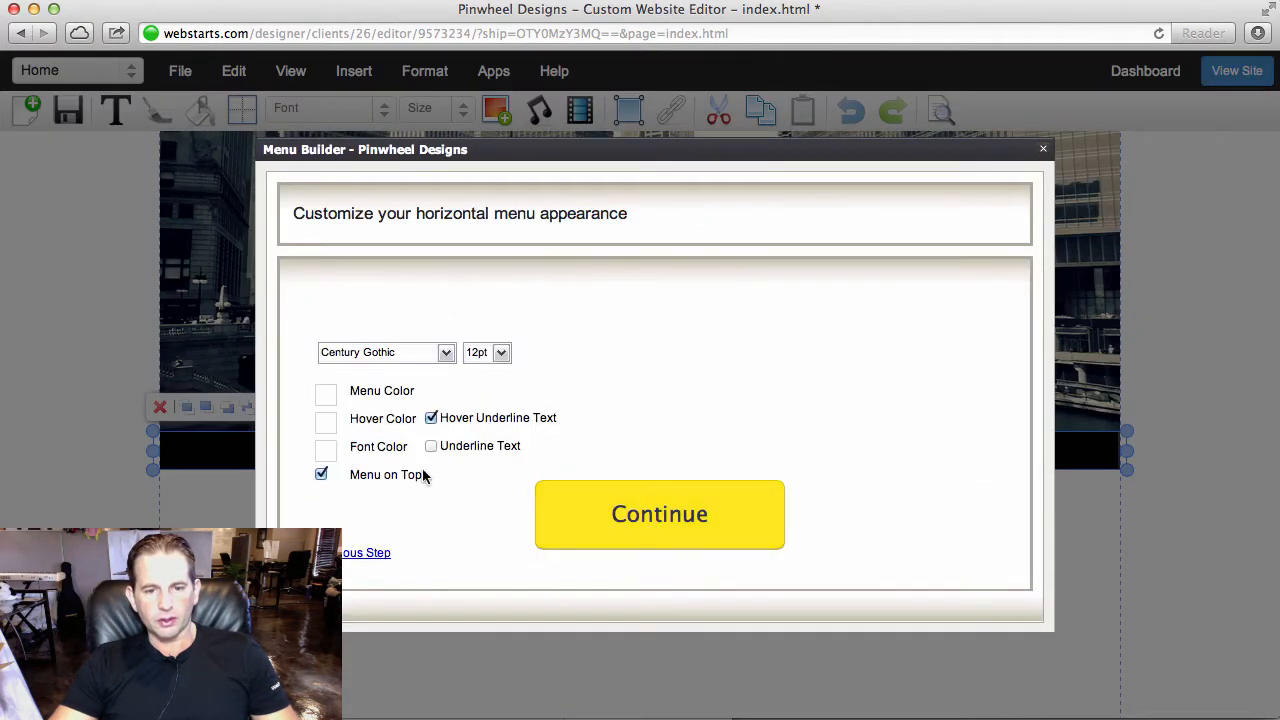
click(327, 423)
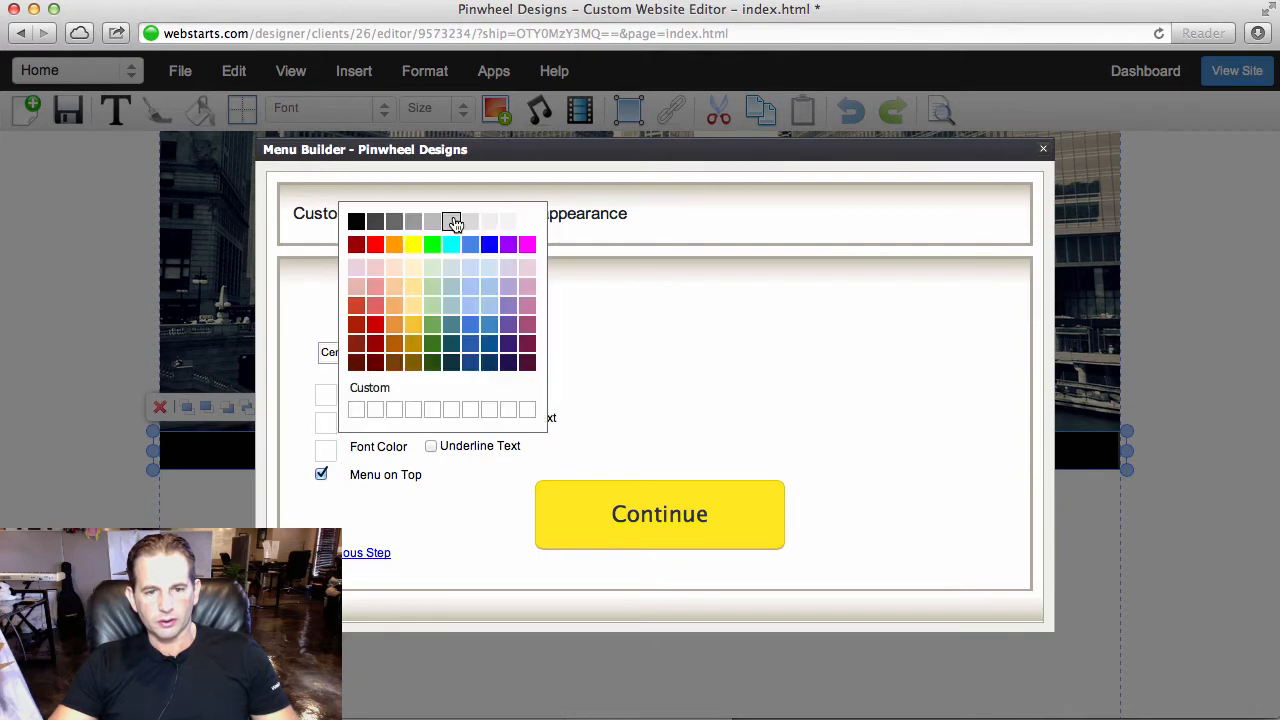
click(487, 224)
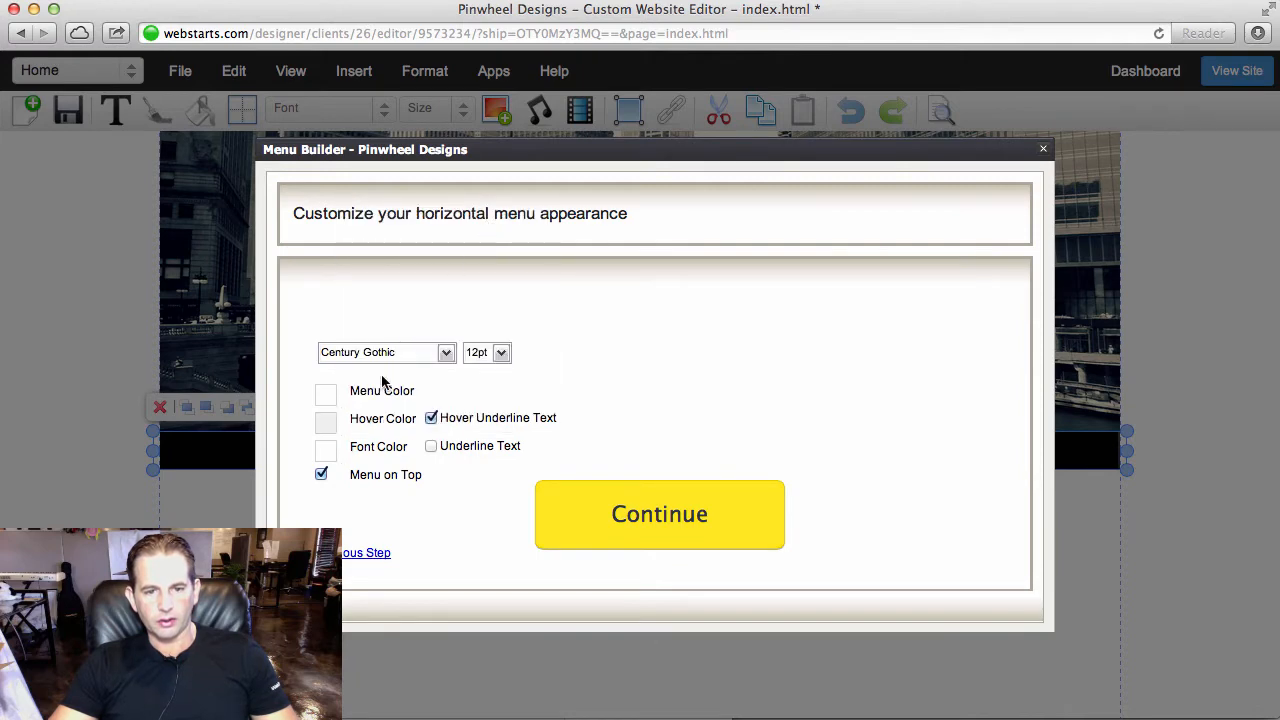
click(325, 451)
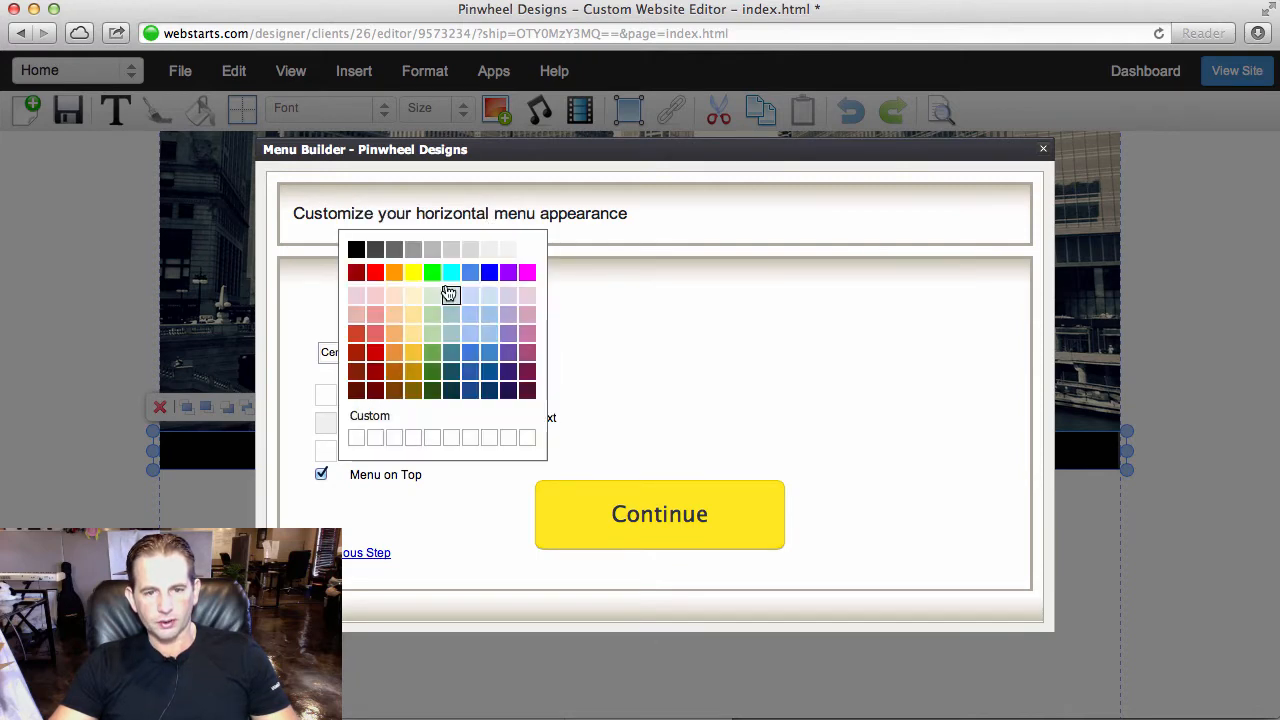
click(508, 250)
click(594, 534)
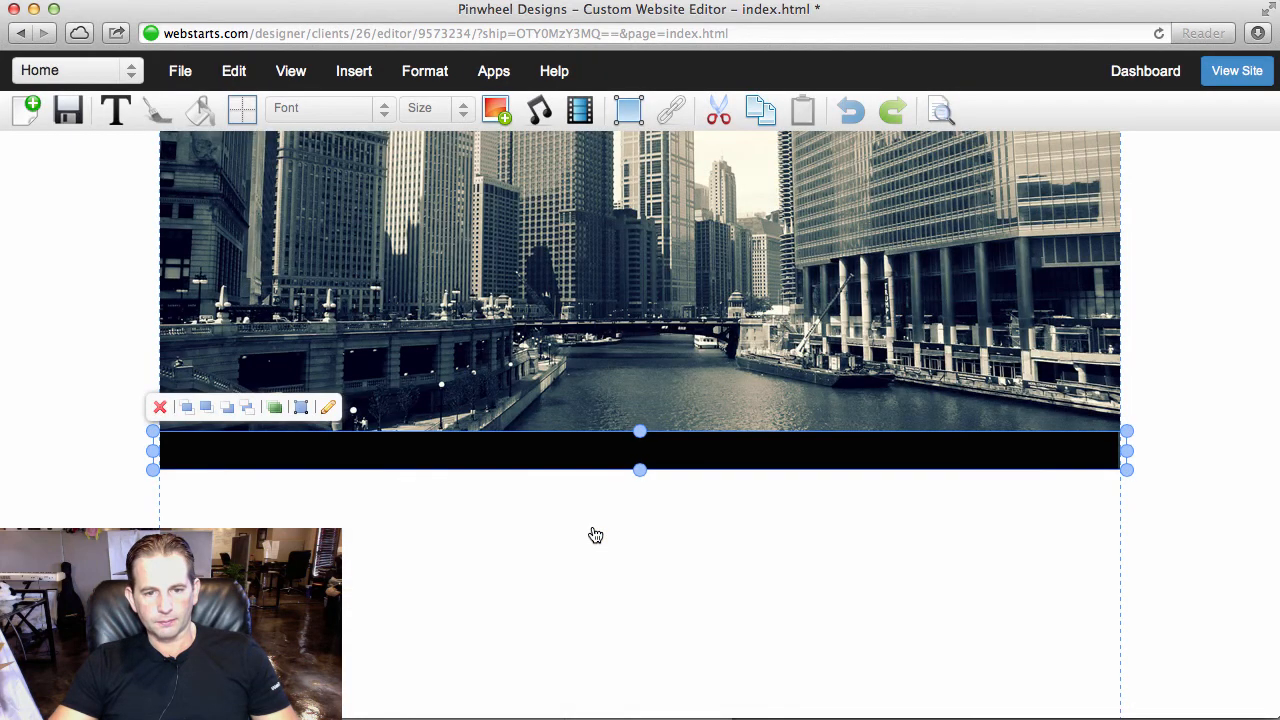
- Move the black bar below the cityscape image and bring the navigation menu to the front
click(517, 458)
drag(517, 458, 533, 509)
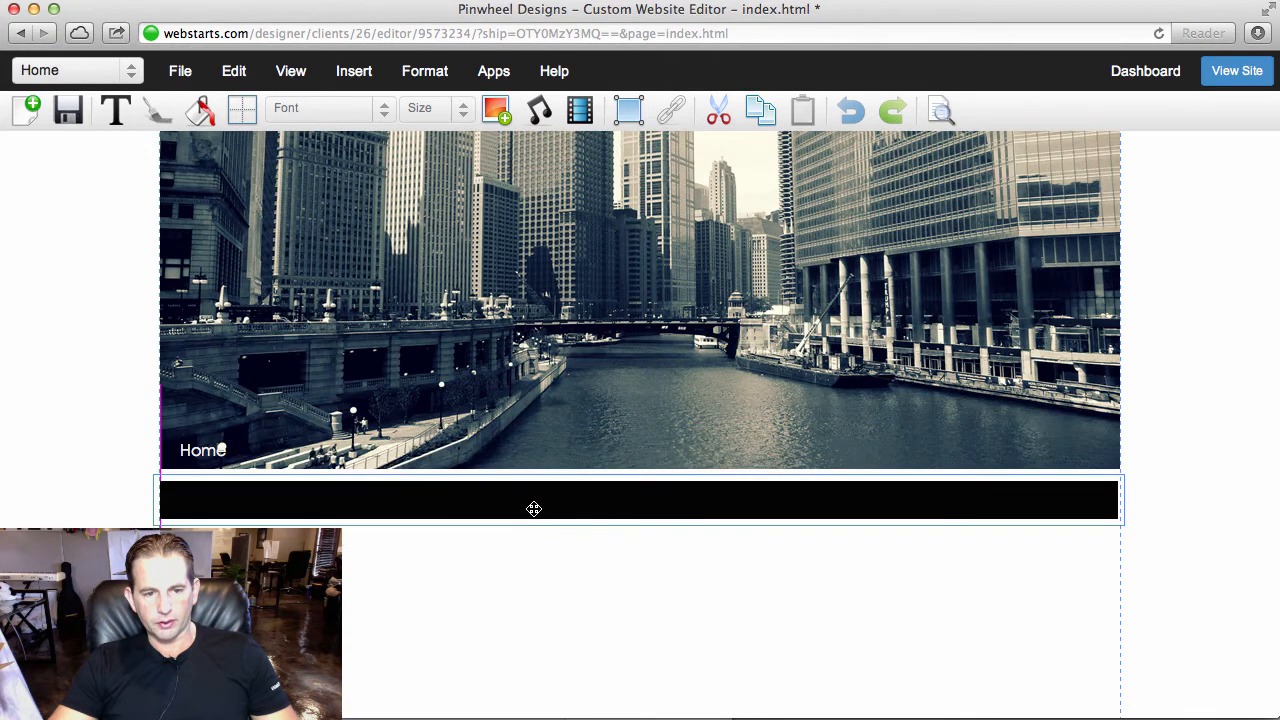
click(519, 464)
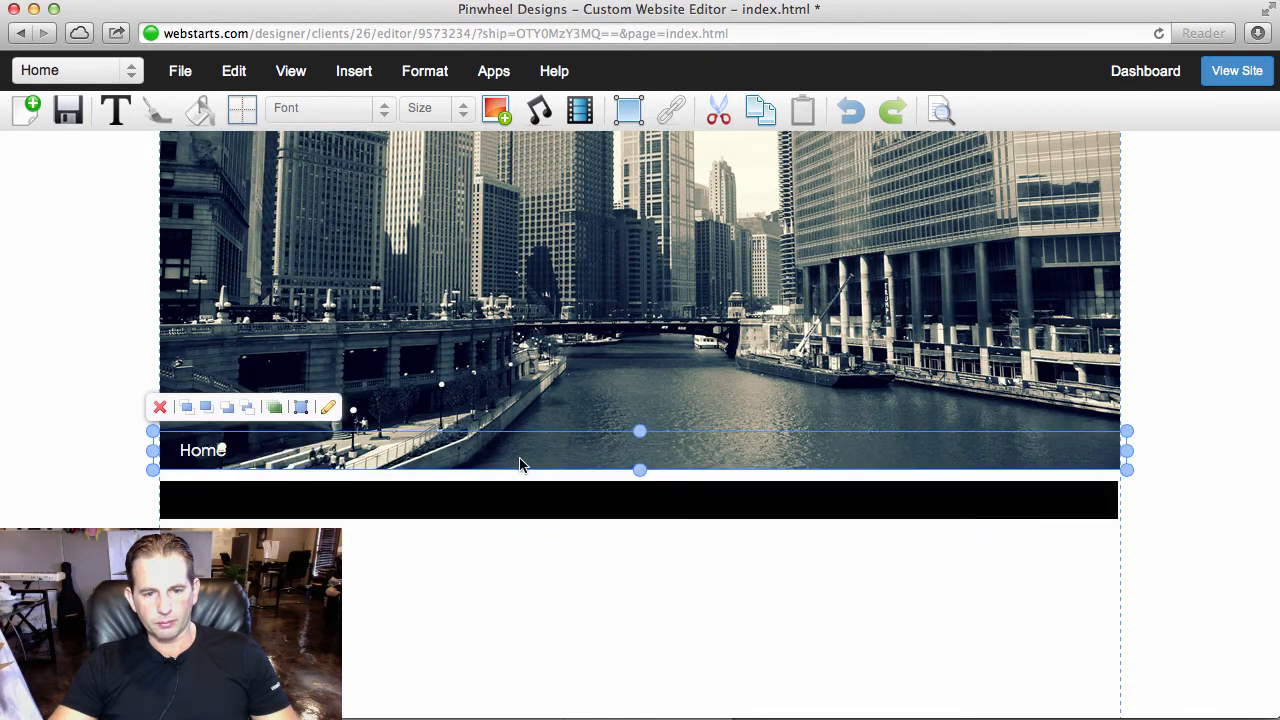
click(188, 413)
- Move the black bar back up behind the Home menu text at the image's bottom edge
click(320, 514)
drag(337, 500, 343, 467)
click(382, 526)
click(410, 469)
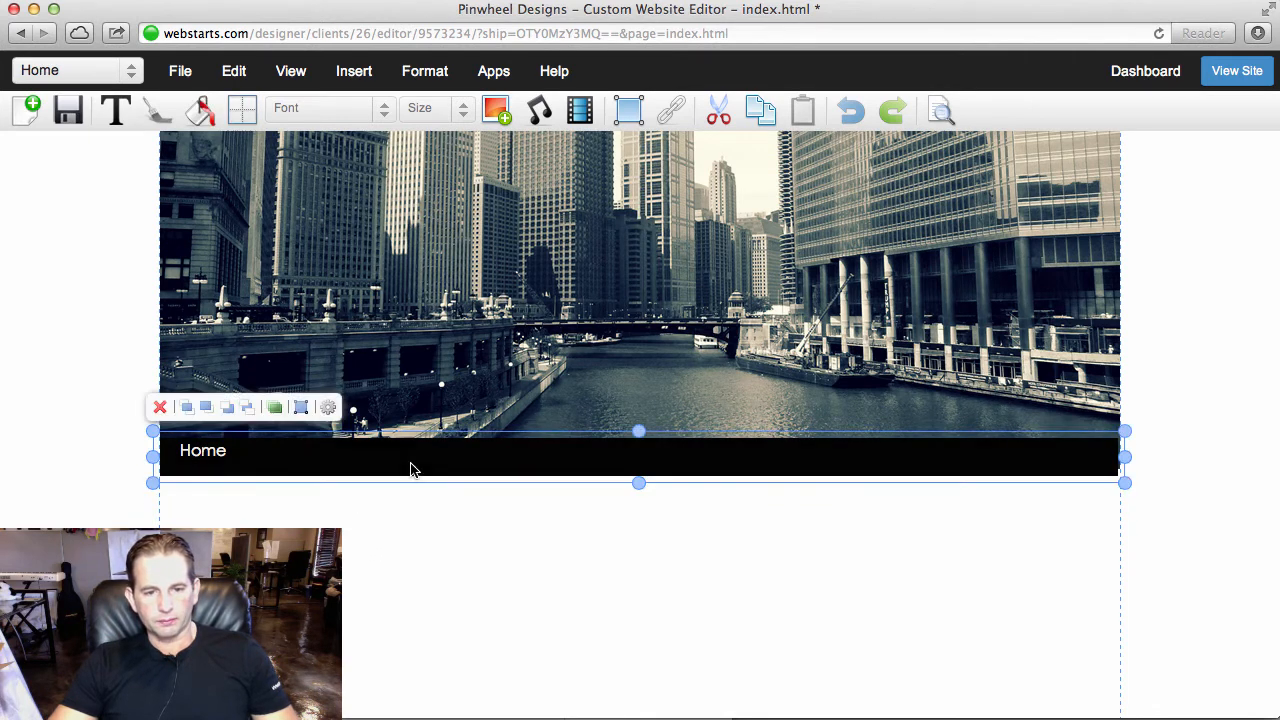
- Nudge the black bar up a few pixels so the Home menu text sits vertically centered on it
key(Up)
key(Up)
key(Up)
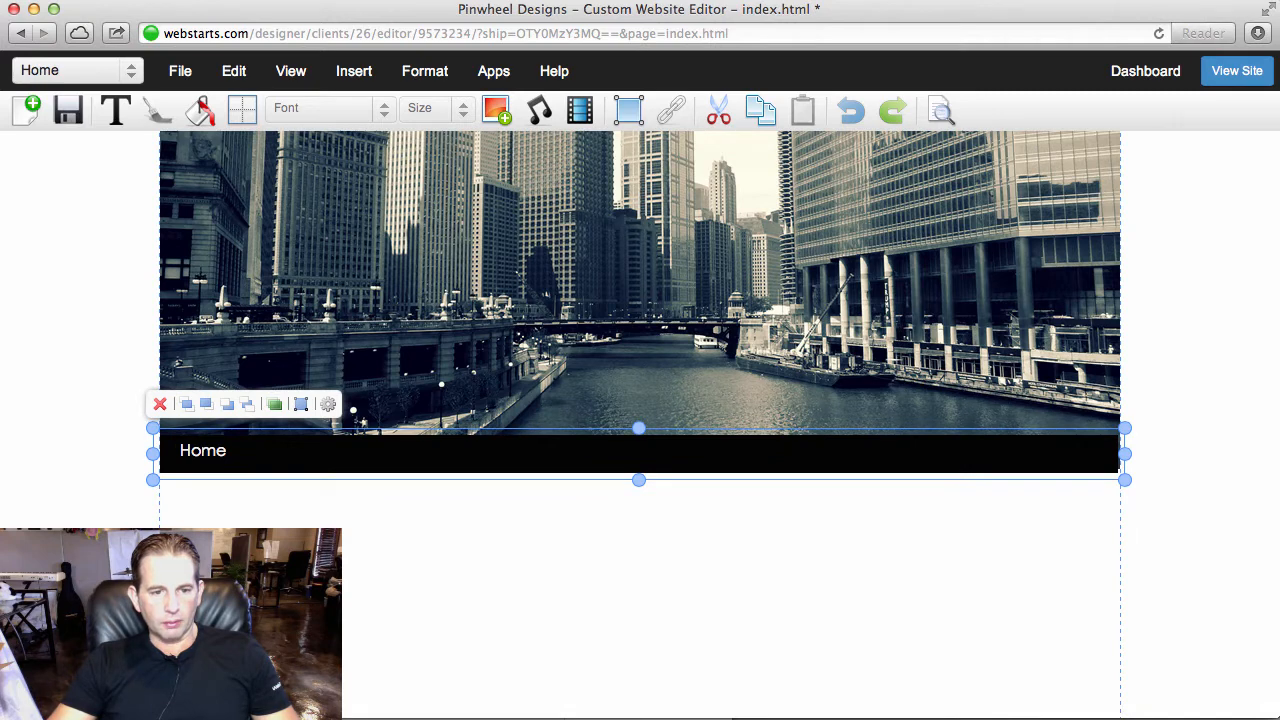
key(Up)
key(Up)
key(Up)
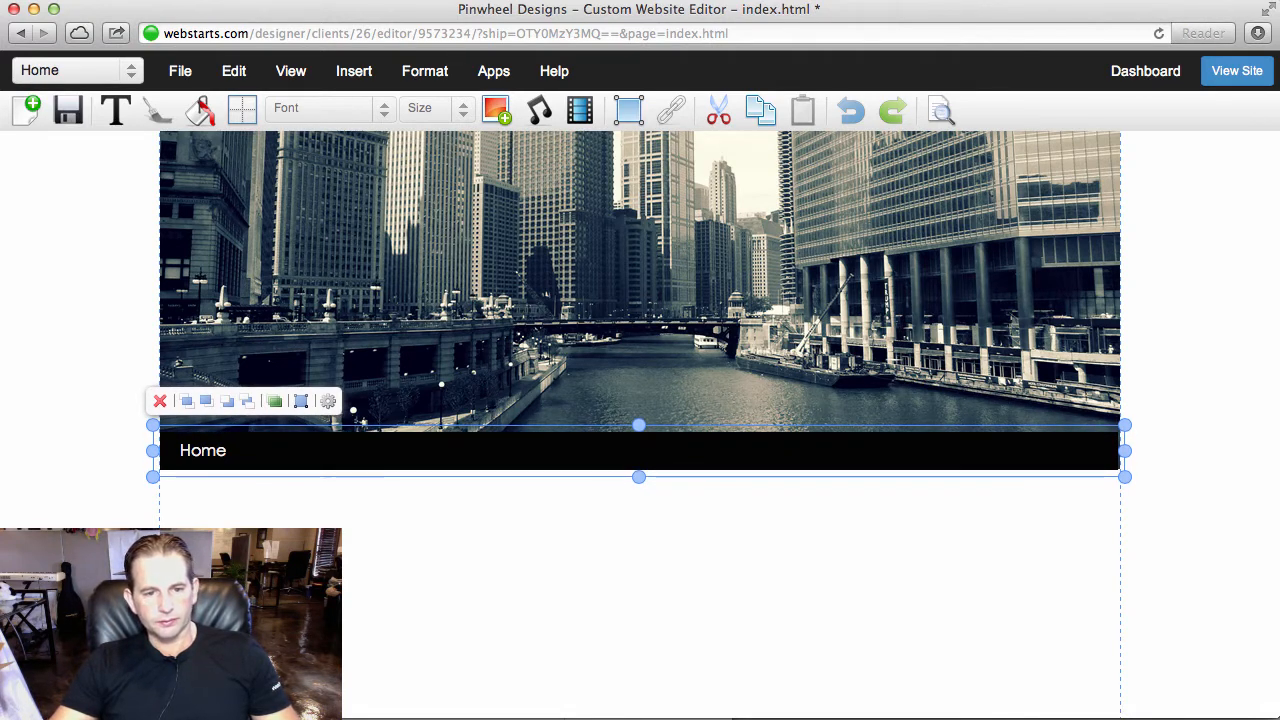
click(349, 492)
click(388, 458)
click(274, 409)
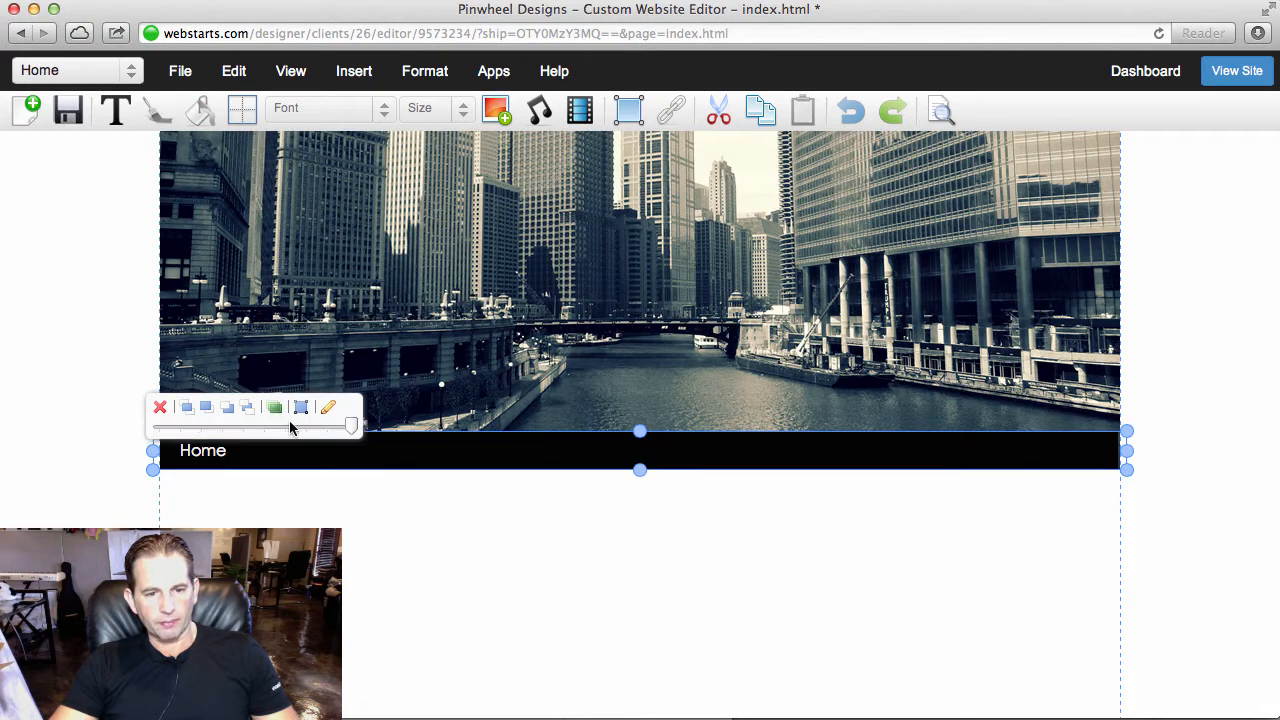
drag(292, 426, 351, 430)
click(790, 472)
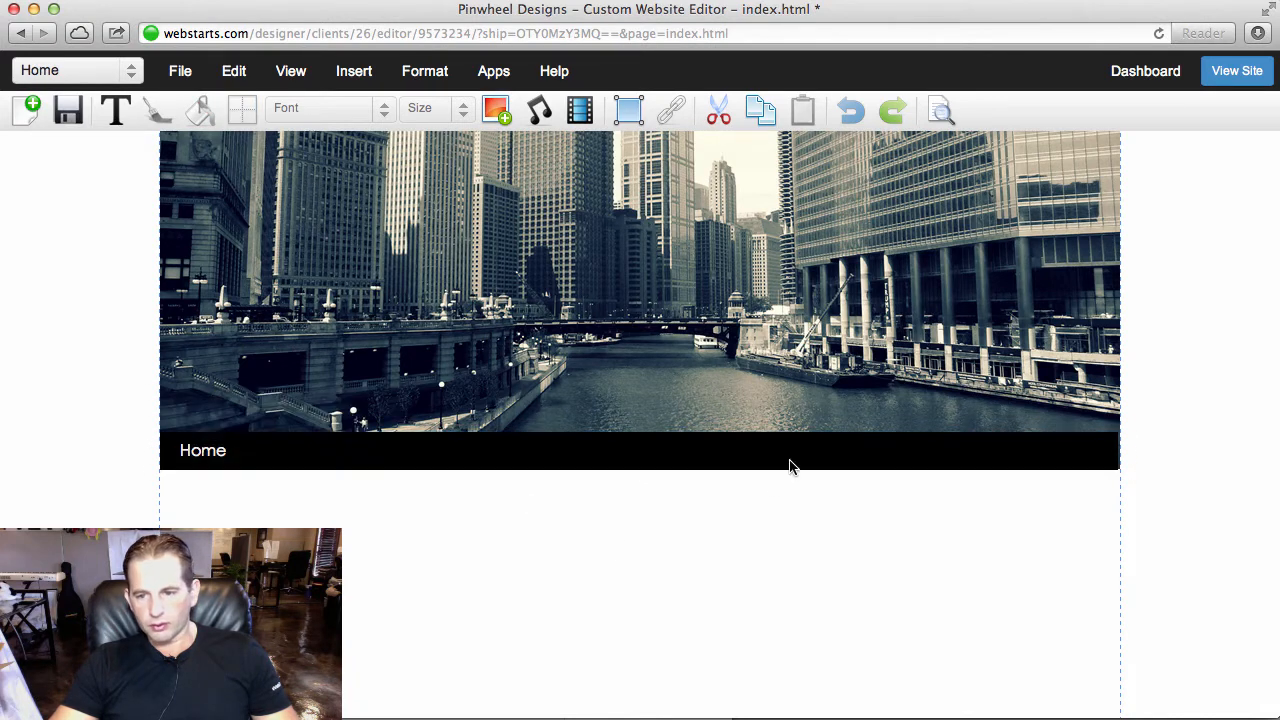
- Make the black bar slightly transparent, moving the Home menu off the bar to reach it and placing the menu back on it
click(800, 455)
key(Up)
key(Up)
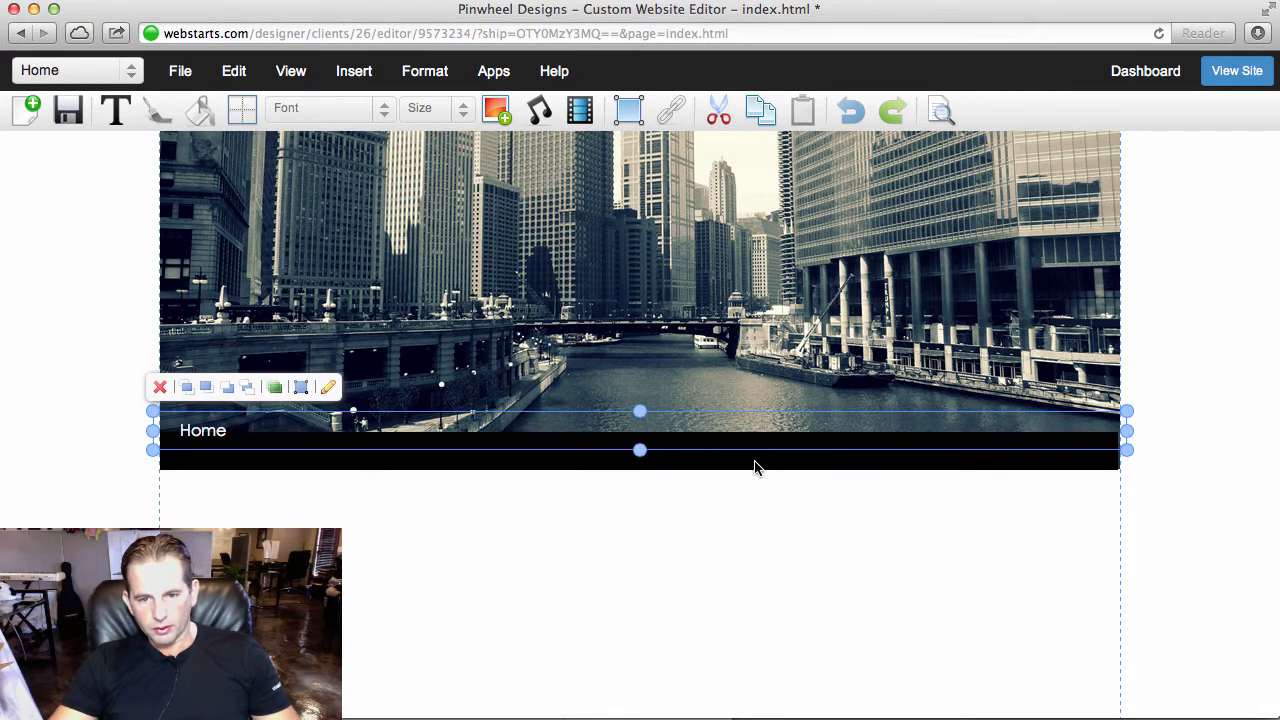
click(755, 467)
click(274, 401)
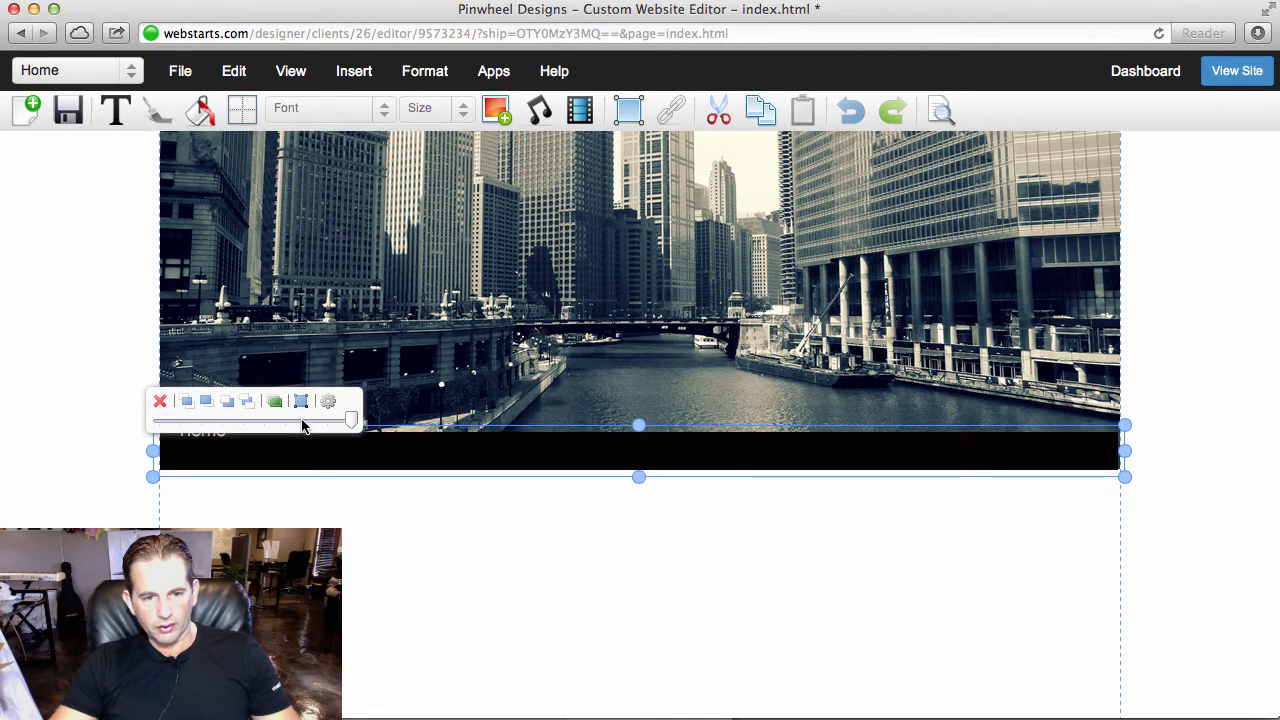
click(302, 426)
click(235, 478)
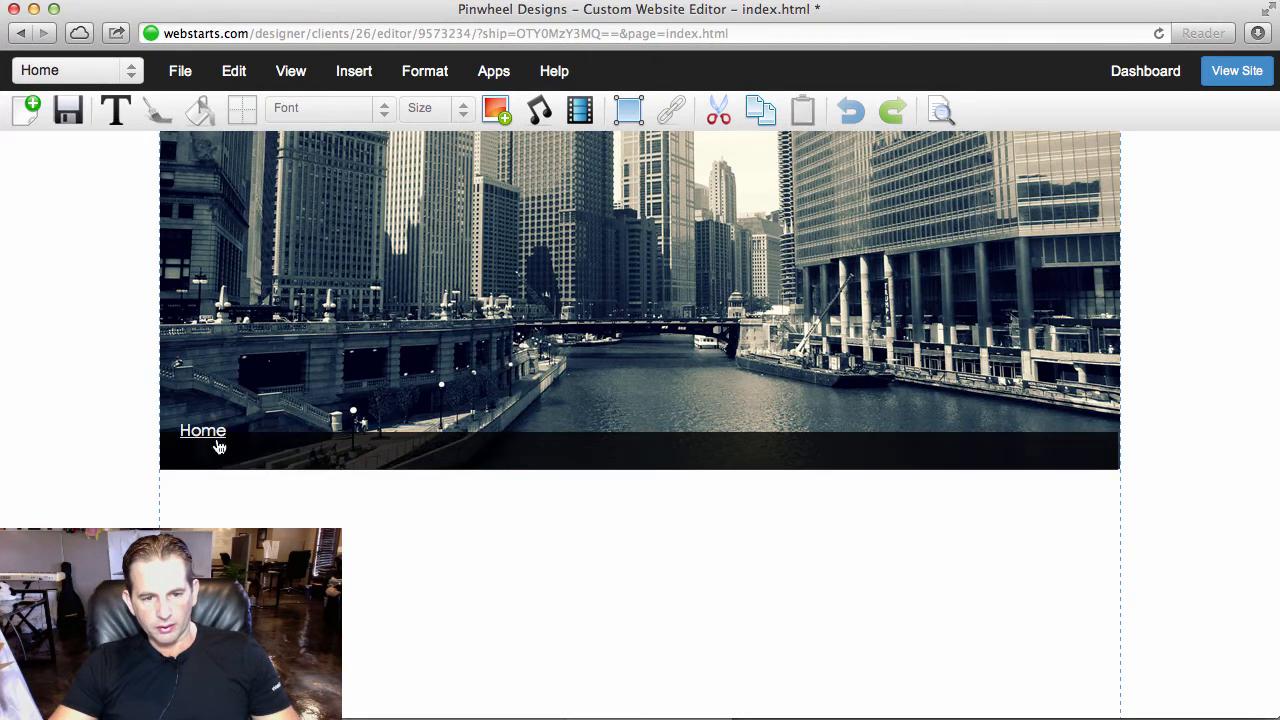
click(218, 447)
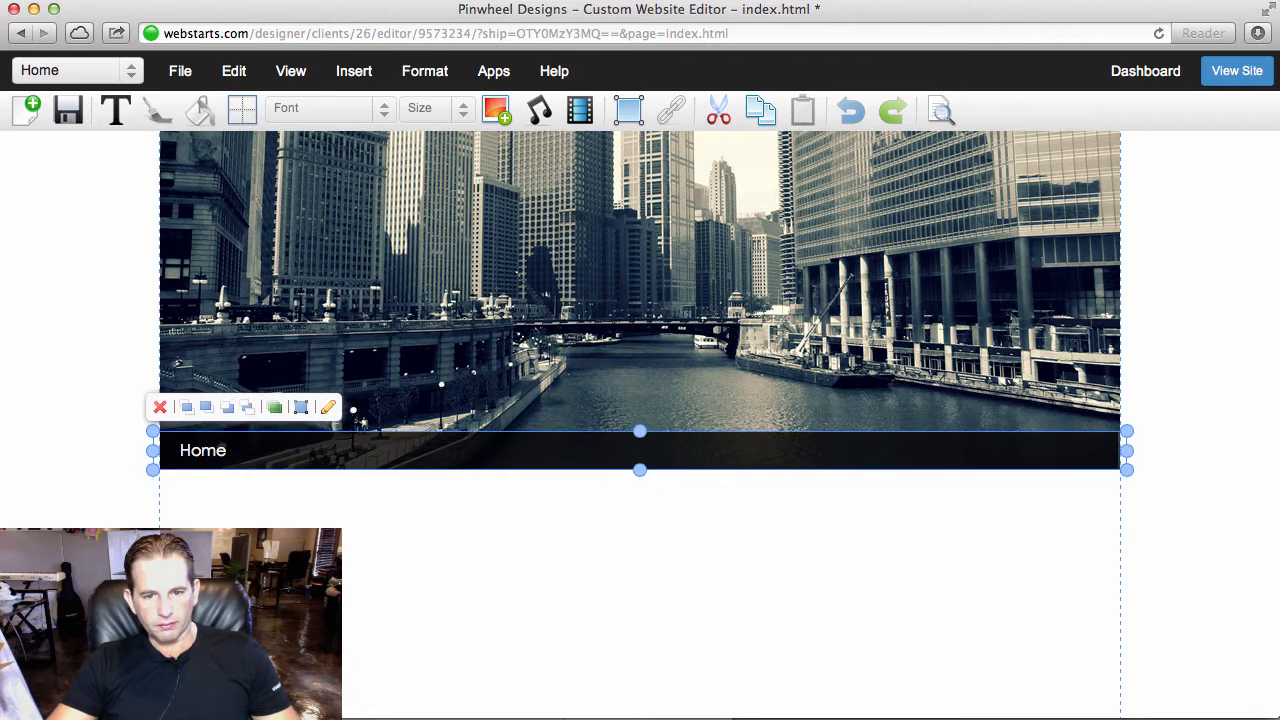
click(612, 630)
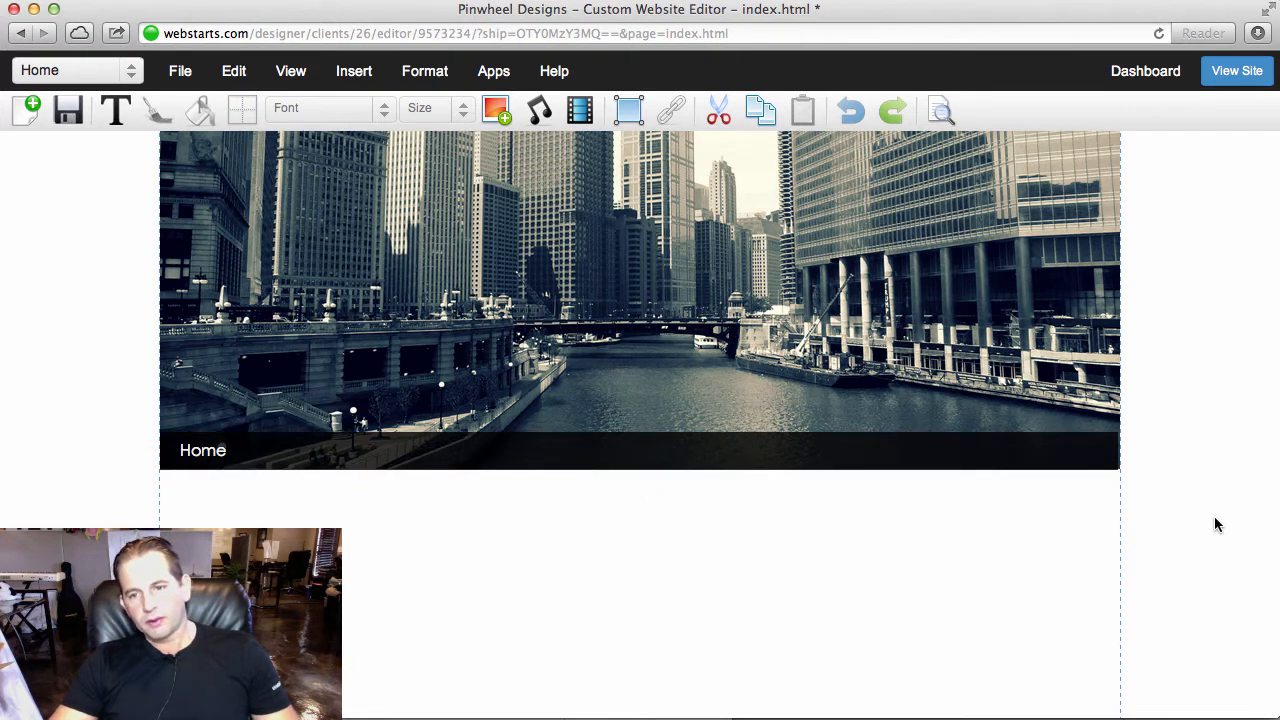
- Add a box in the empty area below the header and set its size to 320 wide by 400 high
scroll(1214, 520, down, 2)
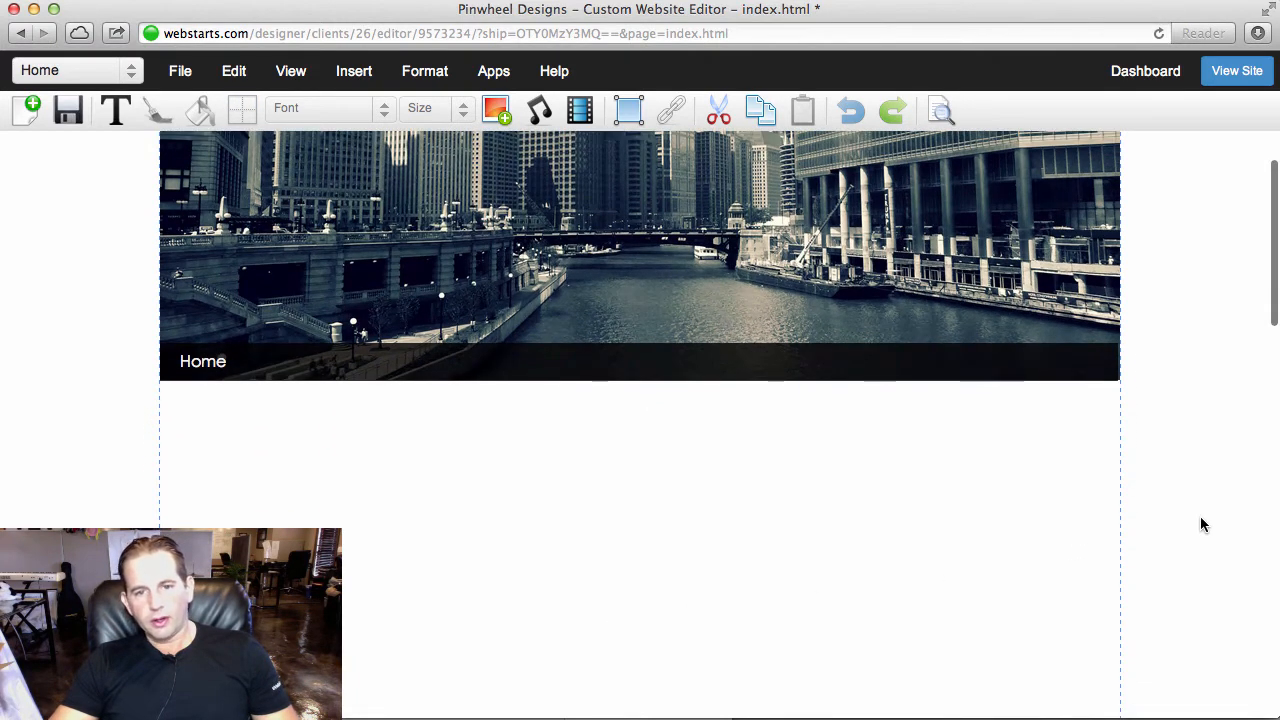
click(628, 108)
drag(298, 165, 298, 485)
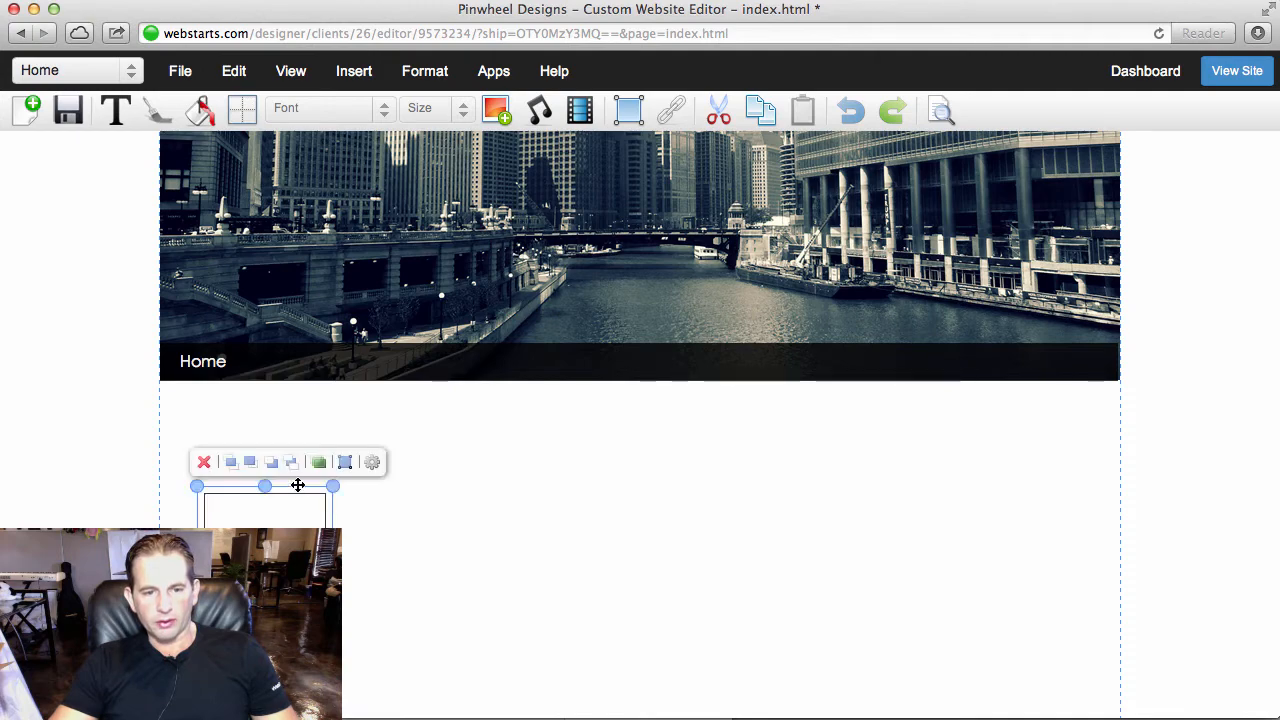
click(345, 462)
click(556, 380)
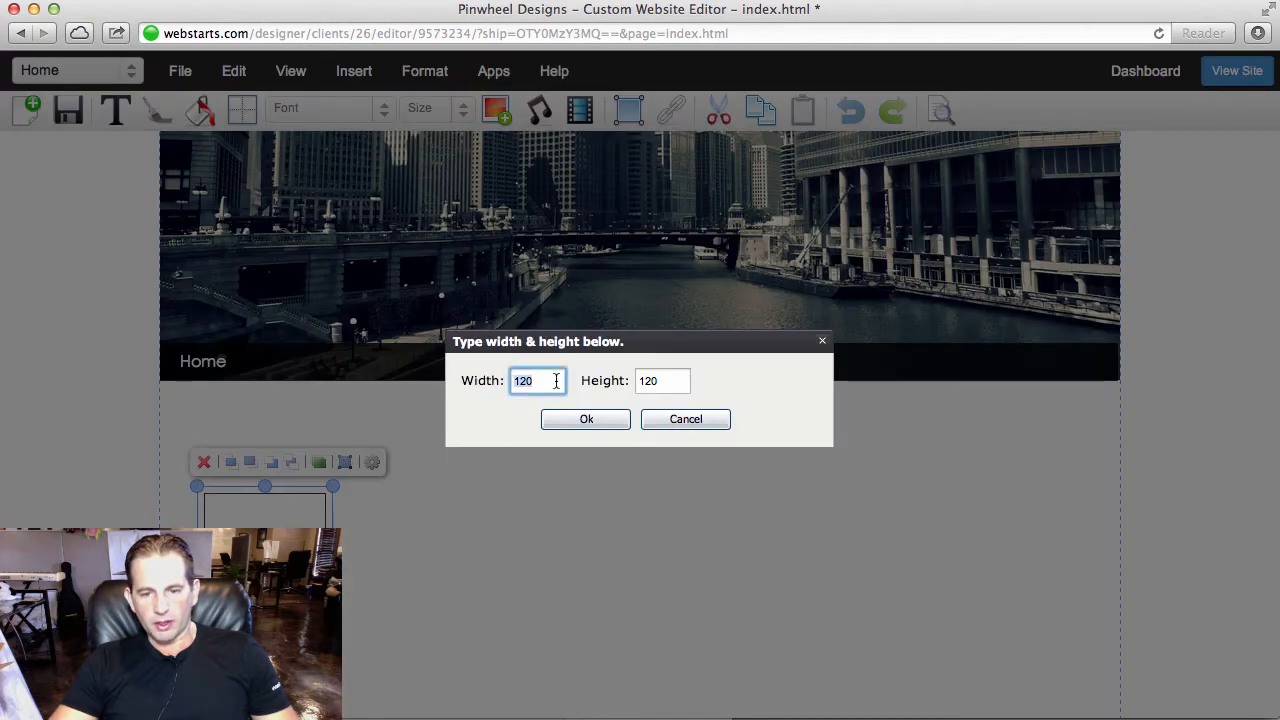
text(320)
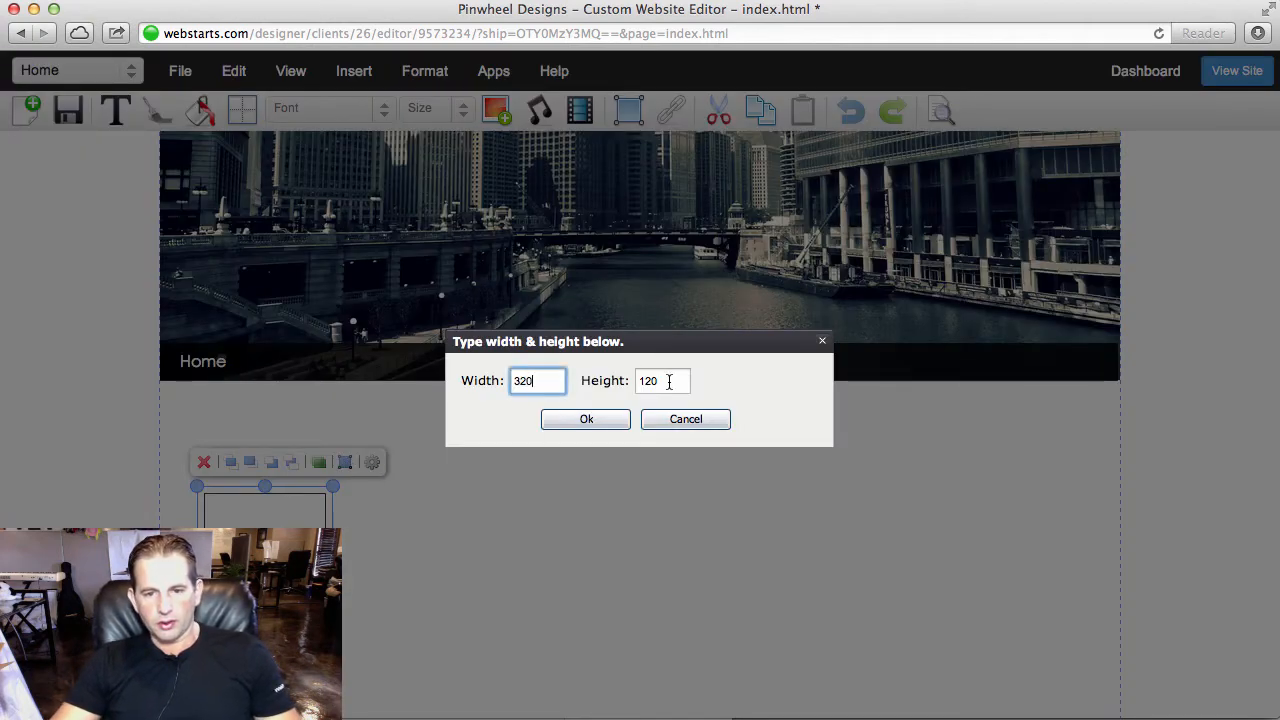
click(669, 381)
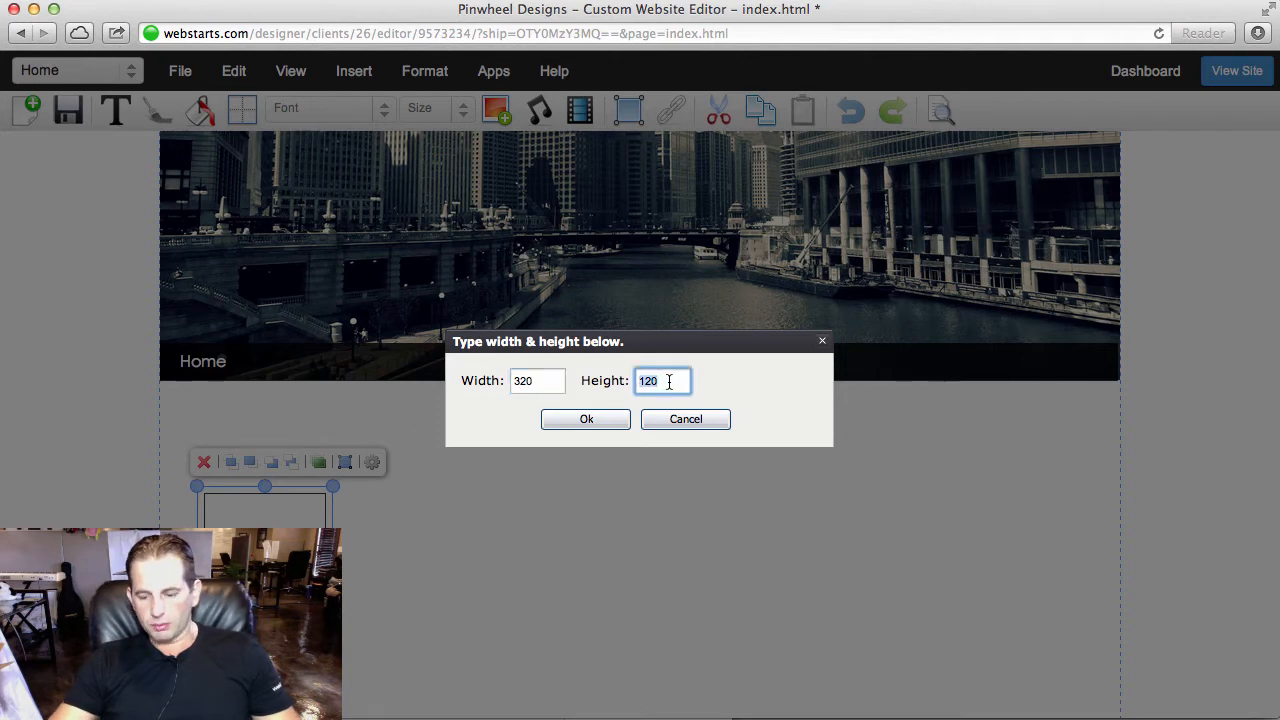
text(400)
click(587, 419)
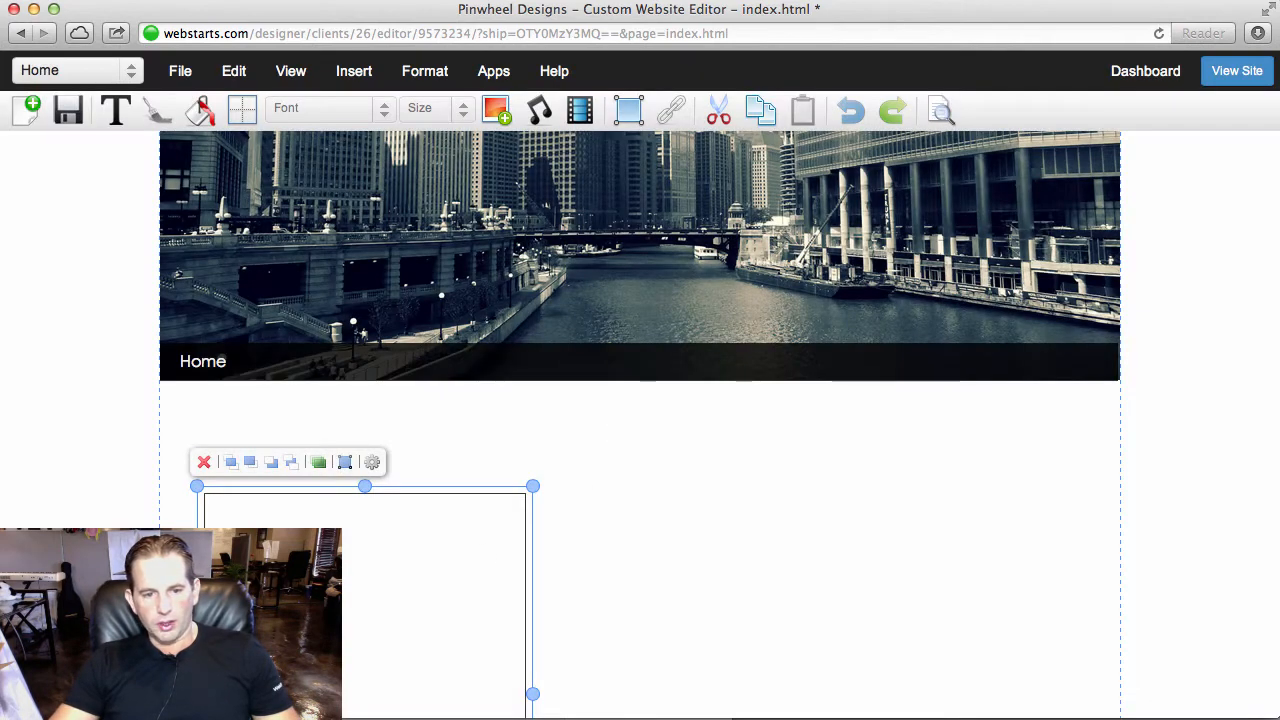
- Place the box against the page's left edge directly under the black bar and remove its border with a 0px stroke
drag(272, 606, 234, 497)
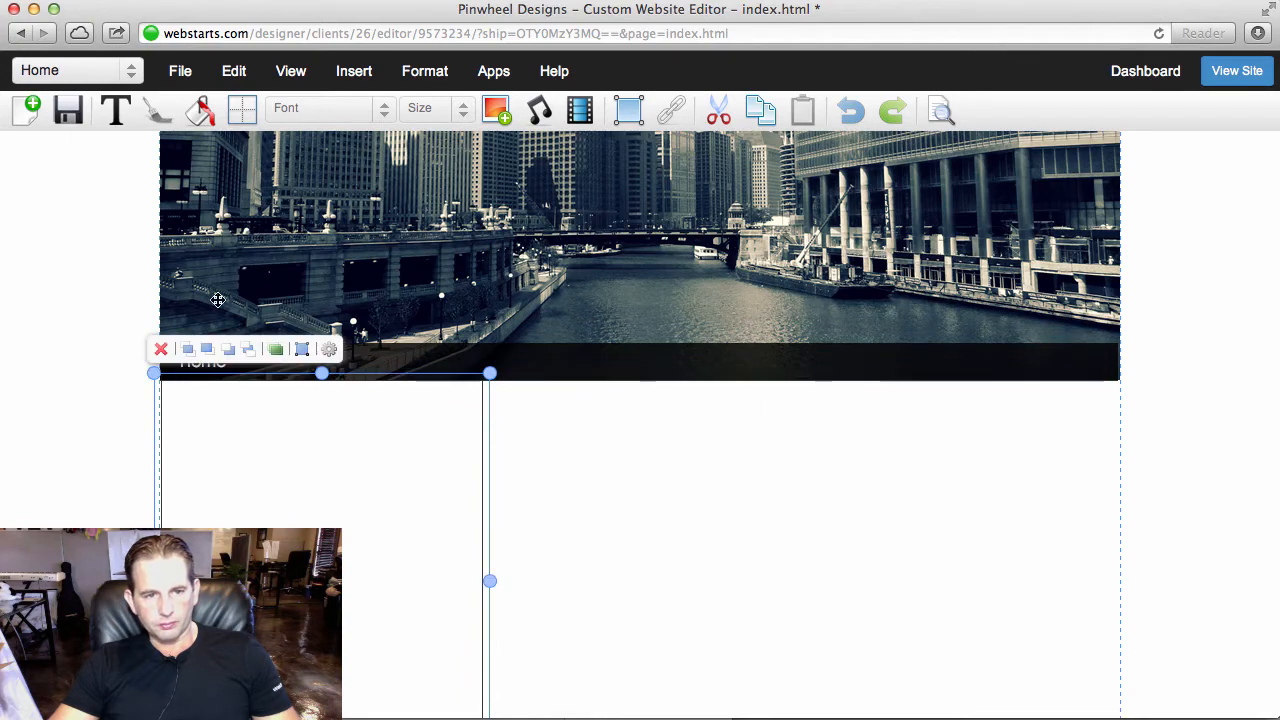
click(242, 108)
click(485, 252)
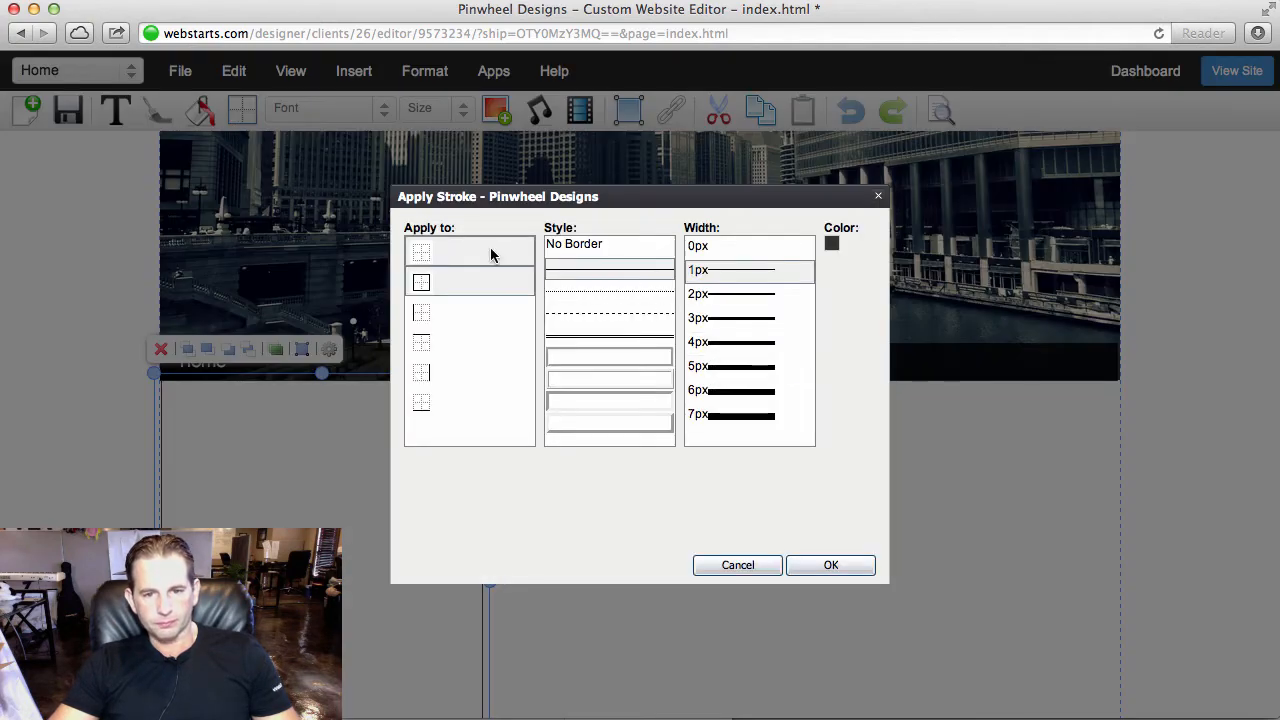
click(700, 246)
click(831, 565)
click(628, 583)
click(383, 549)
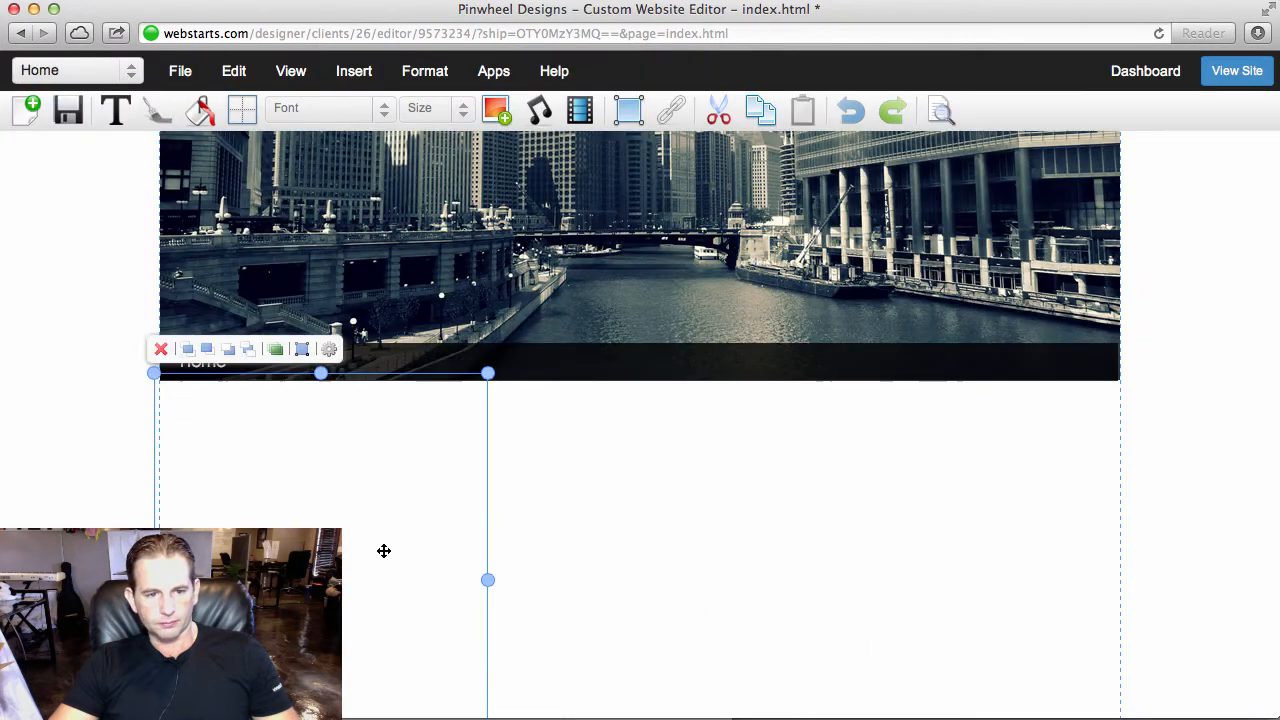
- Fill the box below the black bar with light blue-grey
click(199, 109)
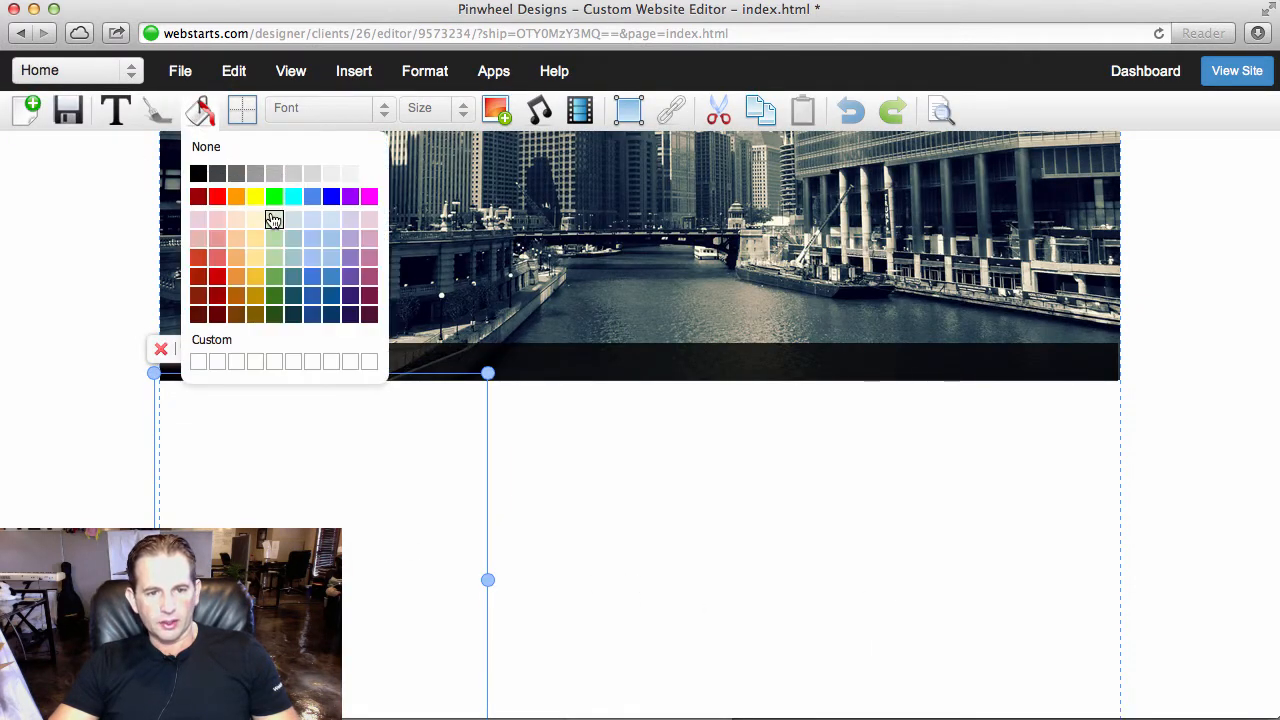
click(291, 219)
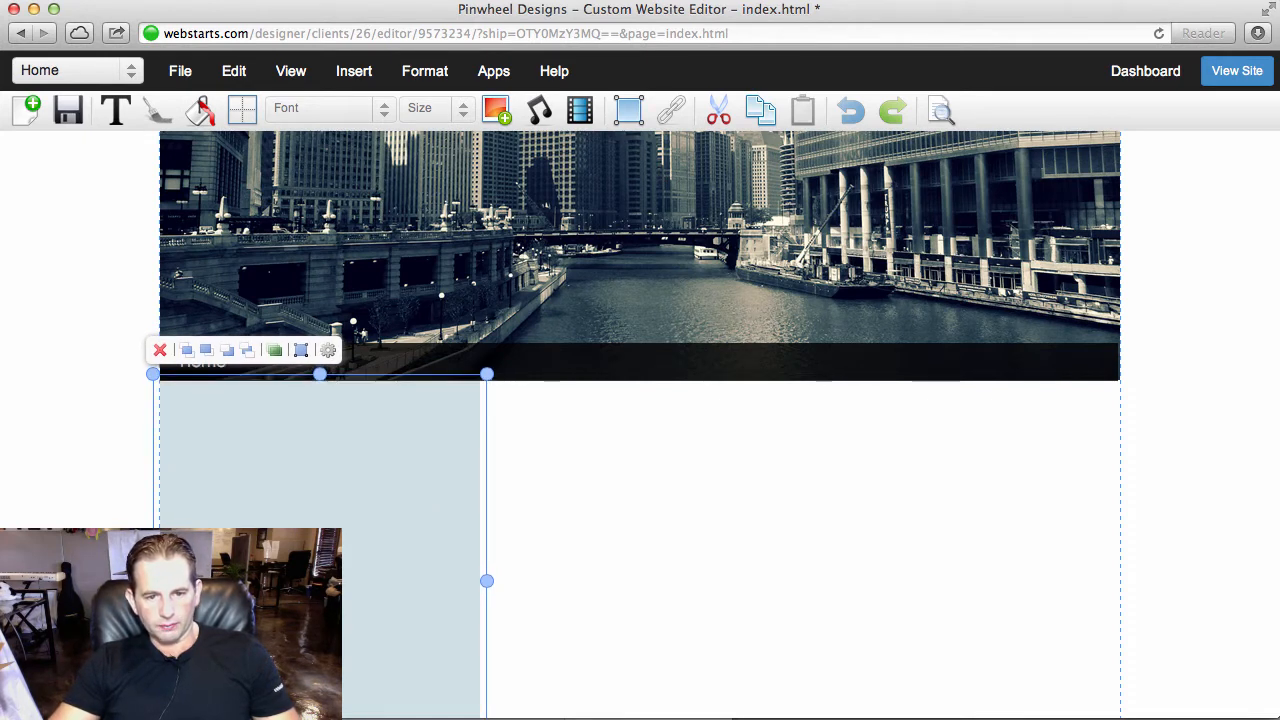
click(559, 514)
- Duplicate the blue-grey box and place the copy flush against its right side as the middle column
click(441, 452)
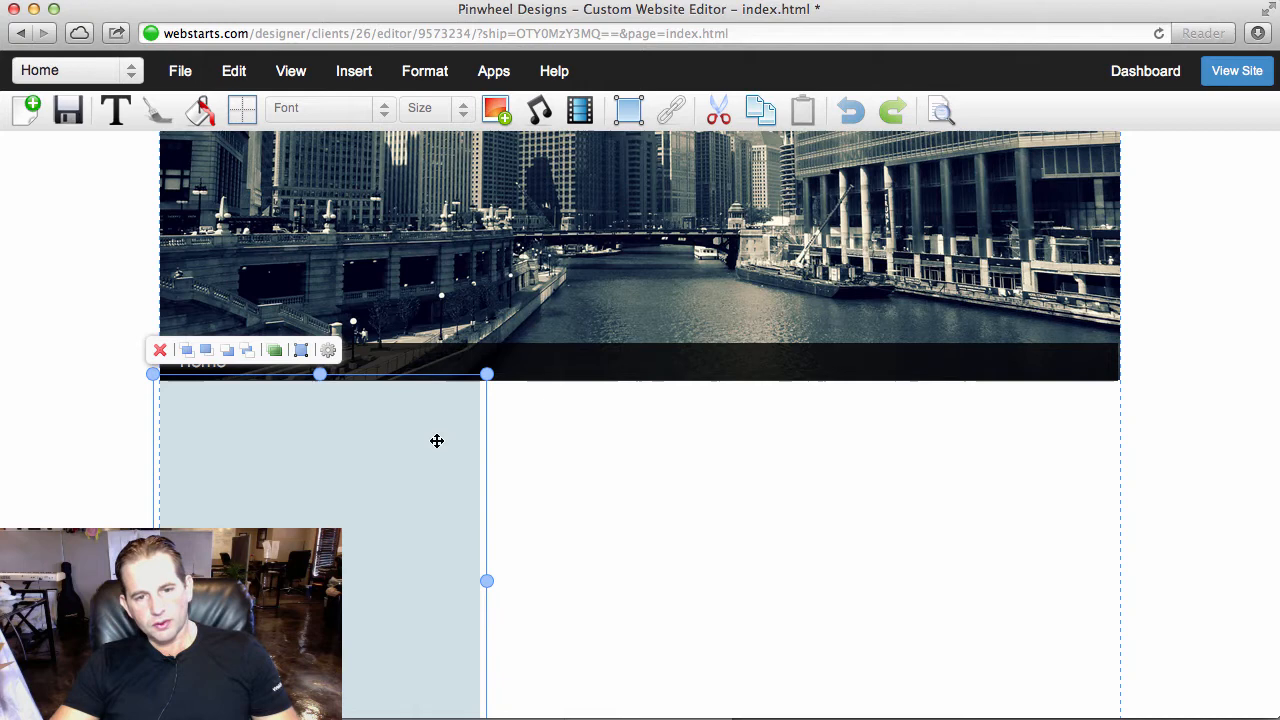
click(761, 111)
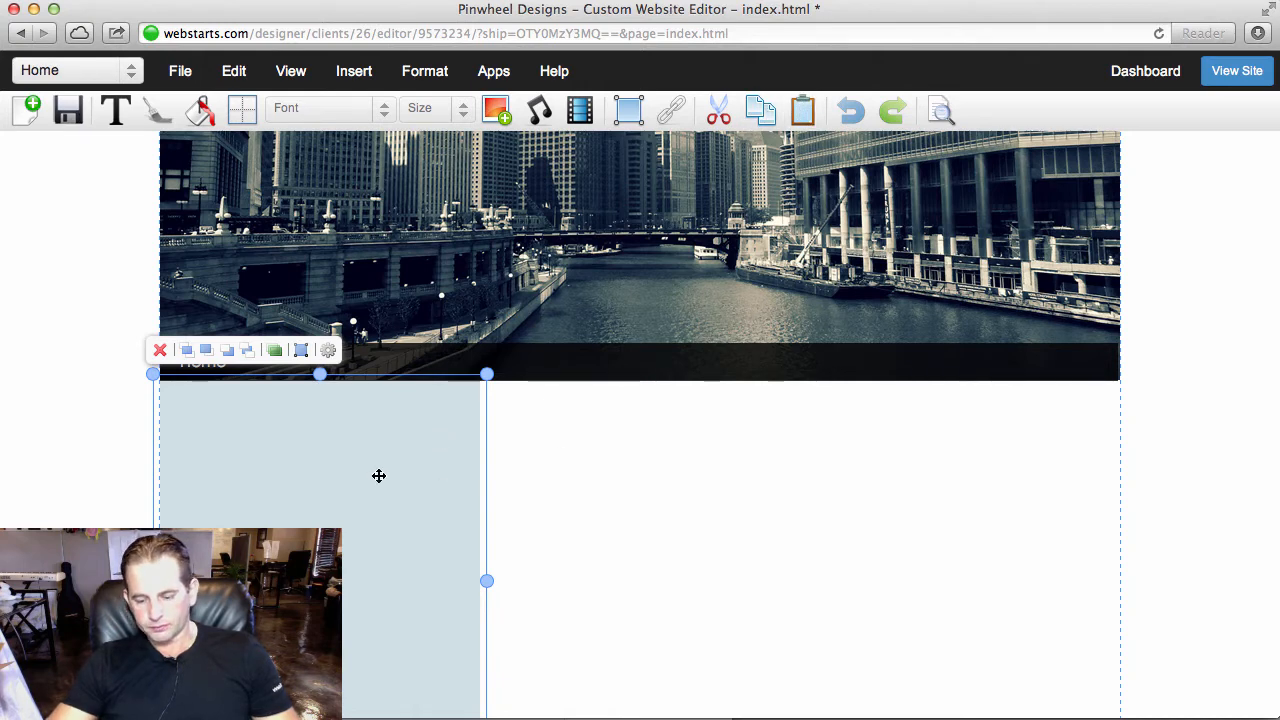
drag(379, 476, 699, 476)
key(super+x)
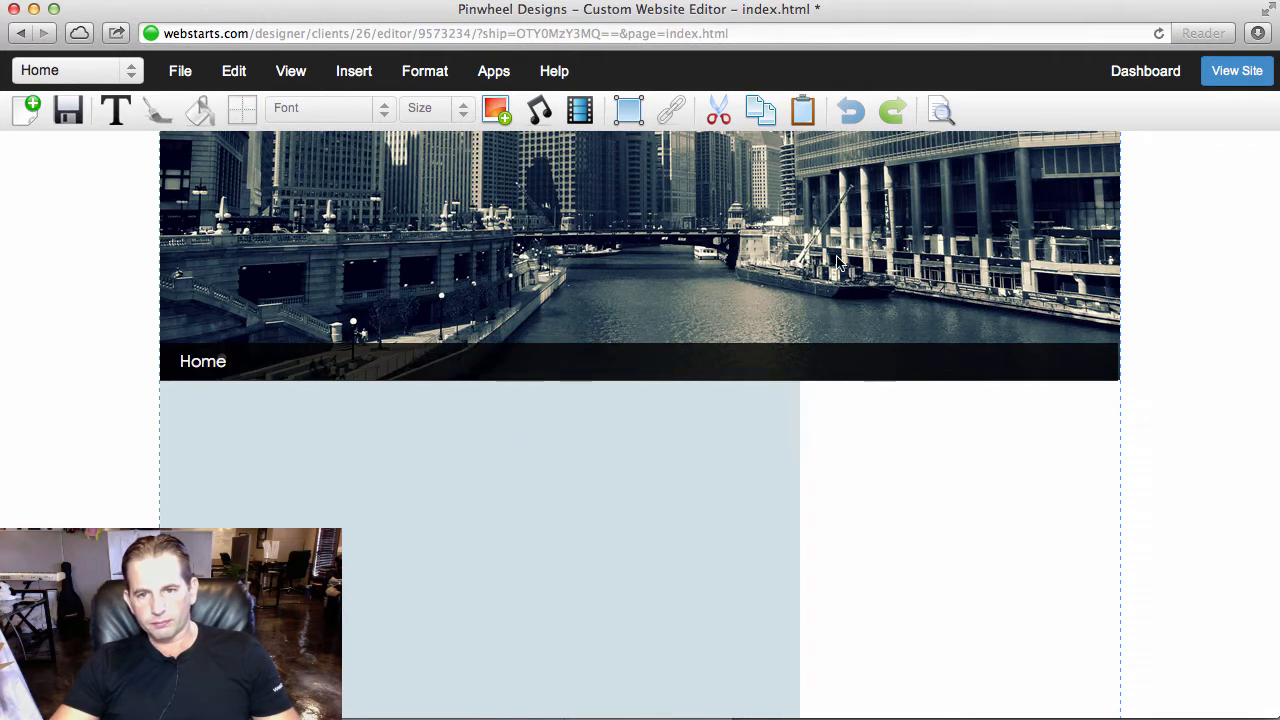
- Paste another copy of the blue-grey box and move it right to form the third column at the page's right edge
click(803, 110)
key(Right)
key(Right)
key(Right)
key(Right)
key(Right)
key(Right)
key(Right)
key(Right)
key(Right)
key(Right)
key(Right)
key(Right)
key(Right)
key(Right)
key(Right)
key(Right)
key(Right)
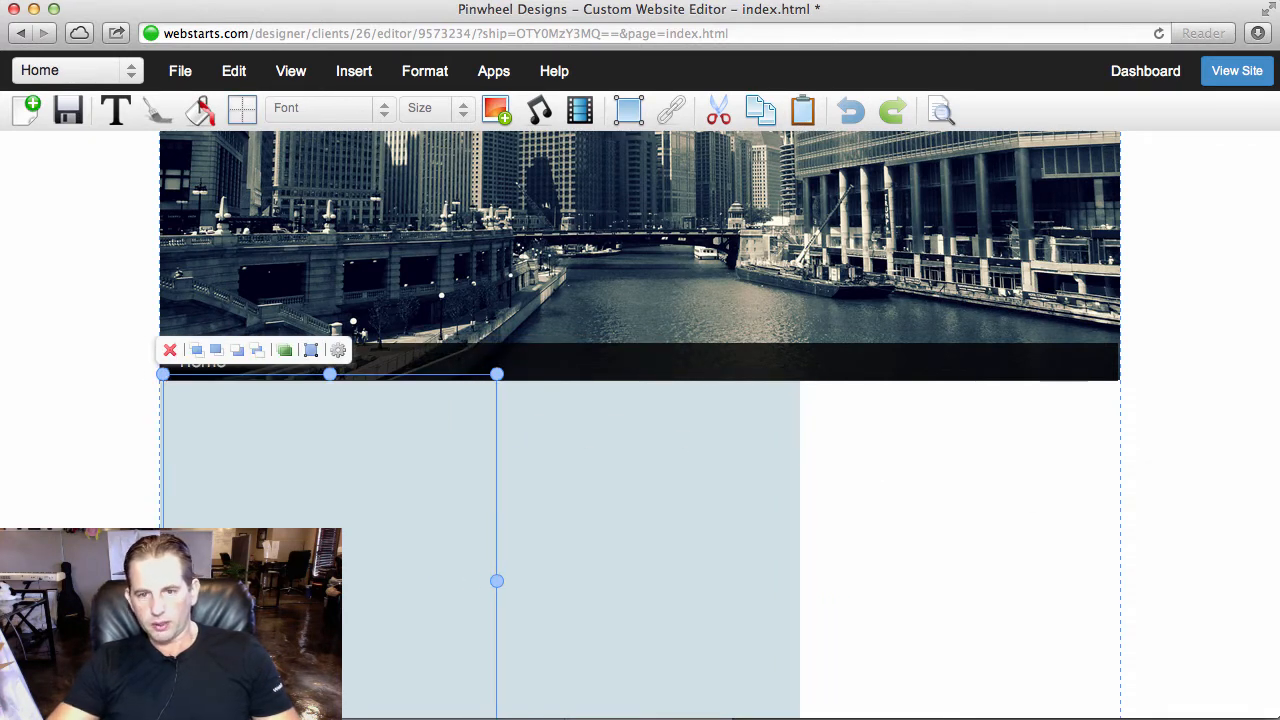
key(Right)
key(Right)
key(Right)
key(Right)
key(Right)
key(Right)
key(Right)
key(Right)
key(Right)
key(Right)
key(Right)
key(Right)
key(Right)
key(Right)
key(Right)
key(Right)
key(Right)
key(Right)
key(Right)
key(Right)
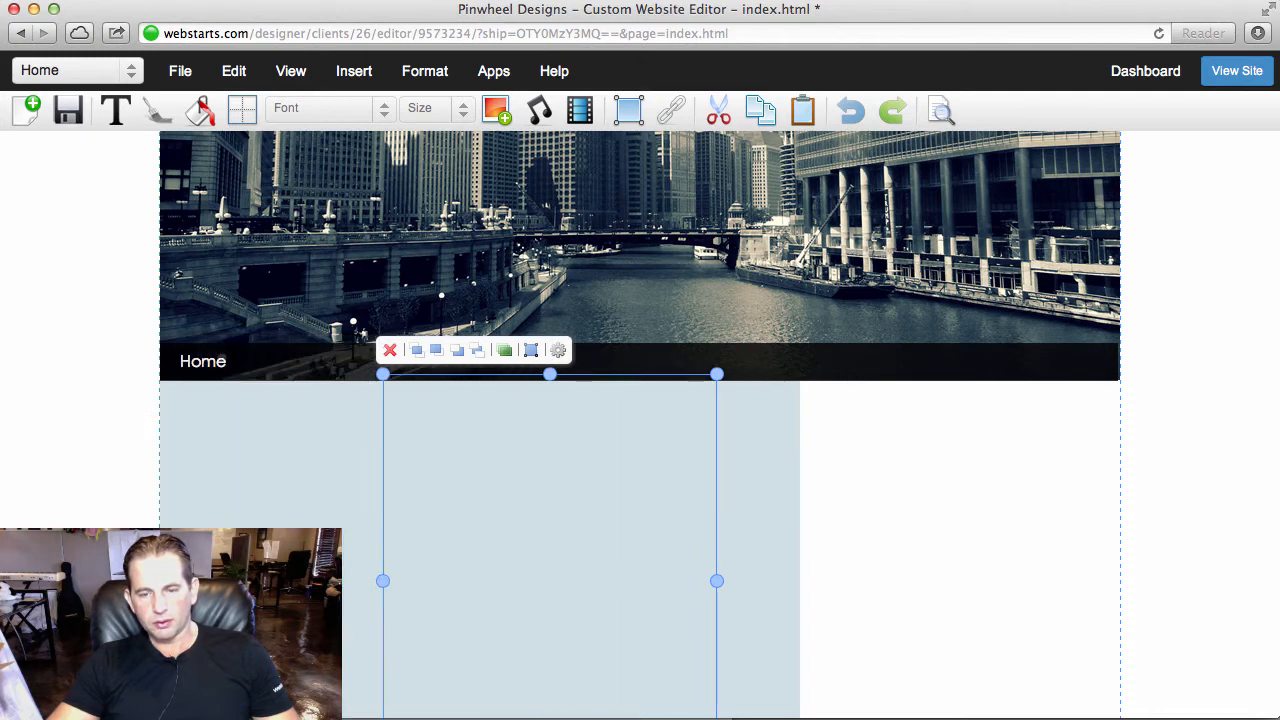
key(Right)
key(Right)
key(Right)
key(Right)
key(Right)
key(Right)
key(Right)
key(Right)
key(Right)
key(Right)
key(Right)
key(Right)
key(Right)
key(Right)
key(Right)
key(Right)
key(Right)
key(Right)
key(Right)
key(Right)
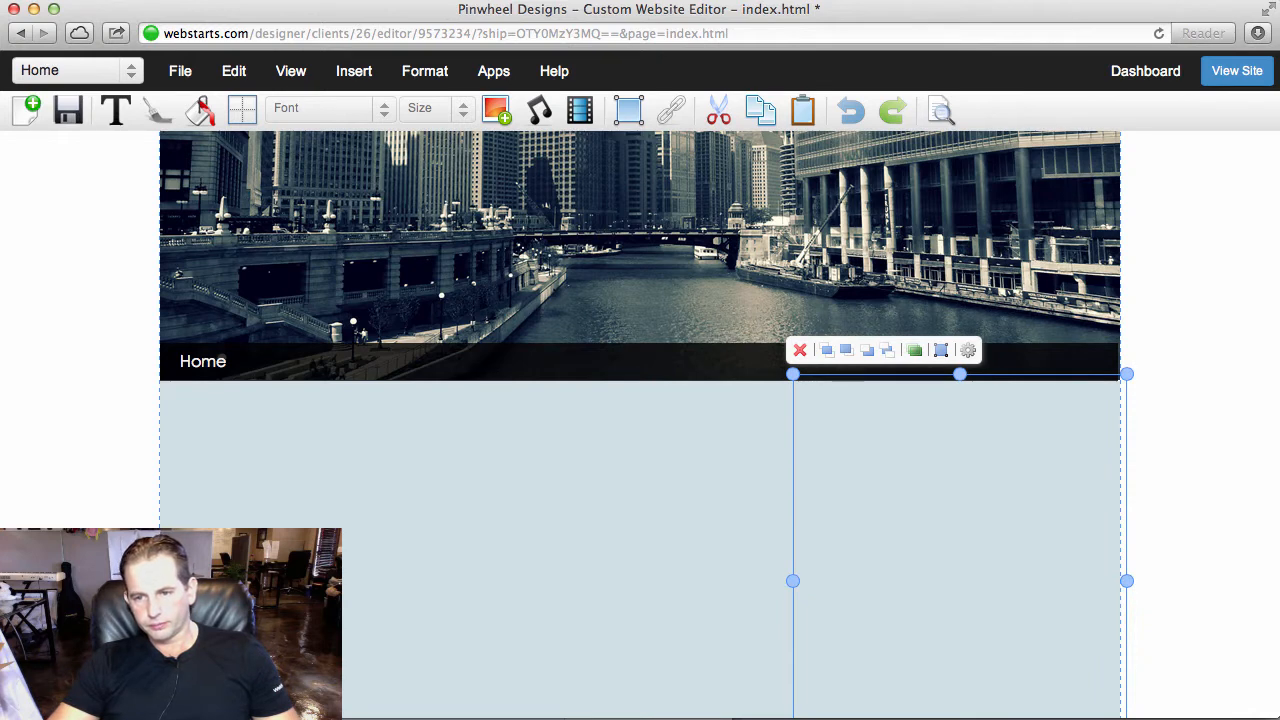
click(1180, 423)
- Fill the middle column box with light green
click(643, 500)
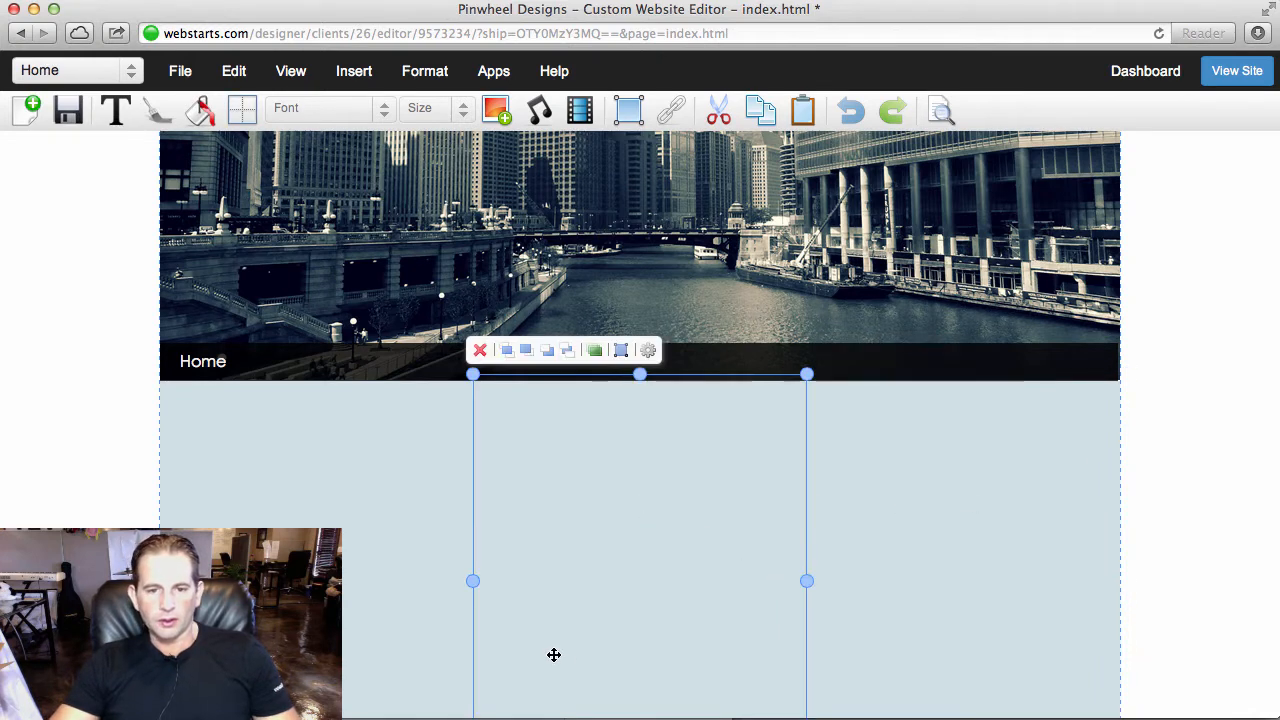
click(203, 112)
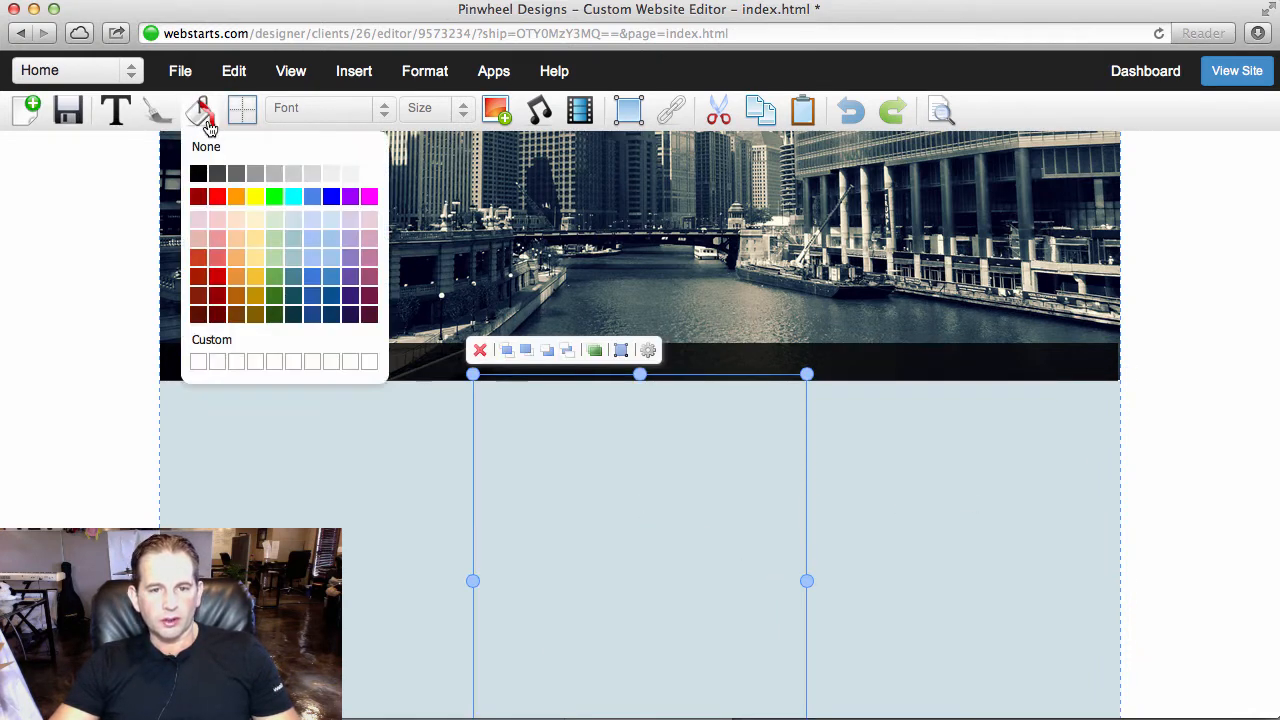
click(275, 219)
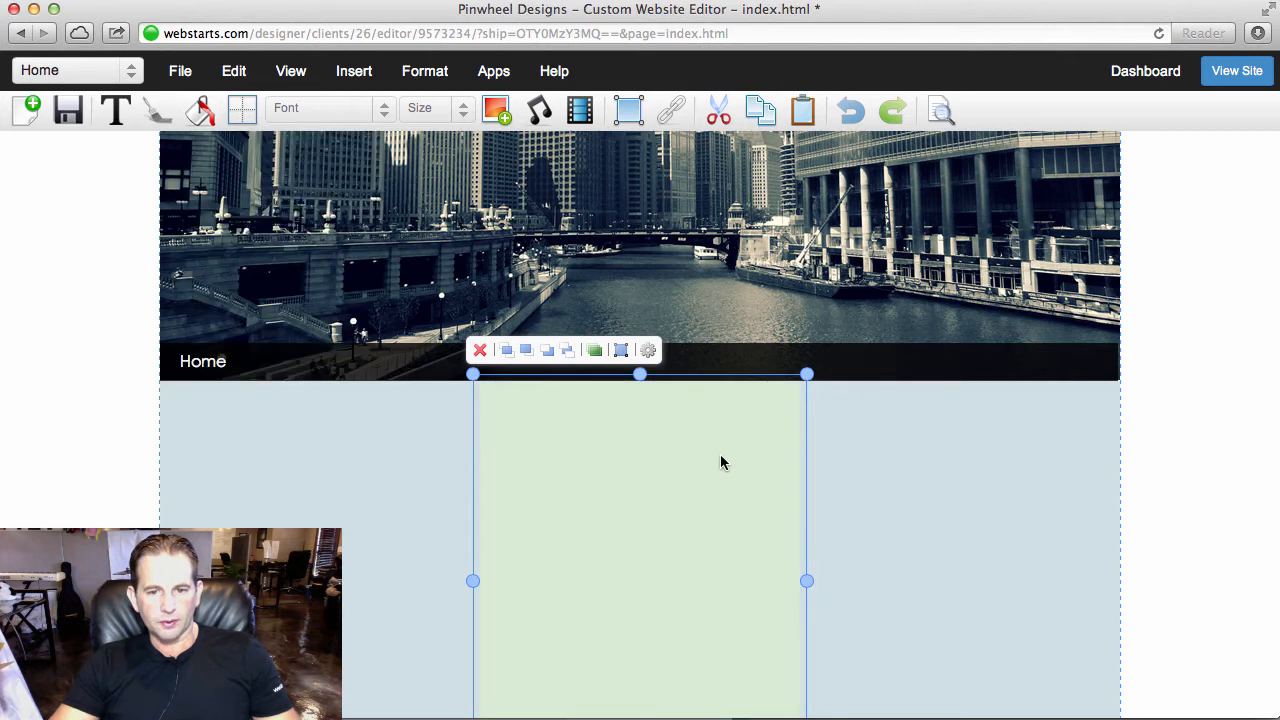
- Fill the right column box with light yellow
click(894, 457)
click(203, 112)
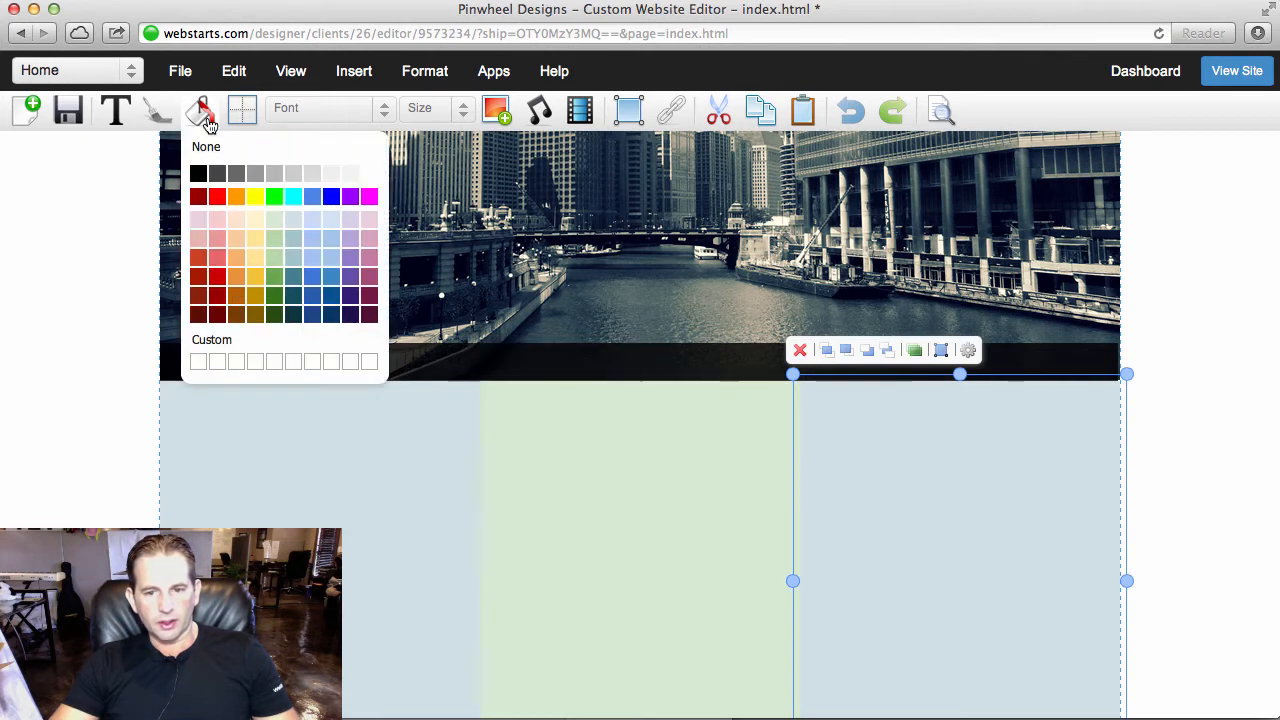
click(255, 219)
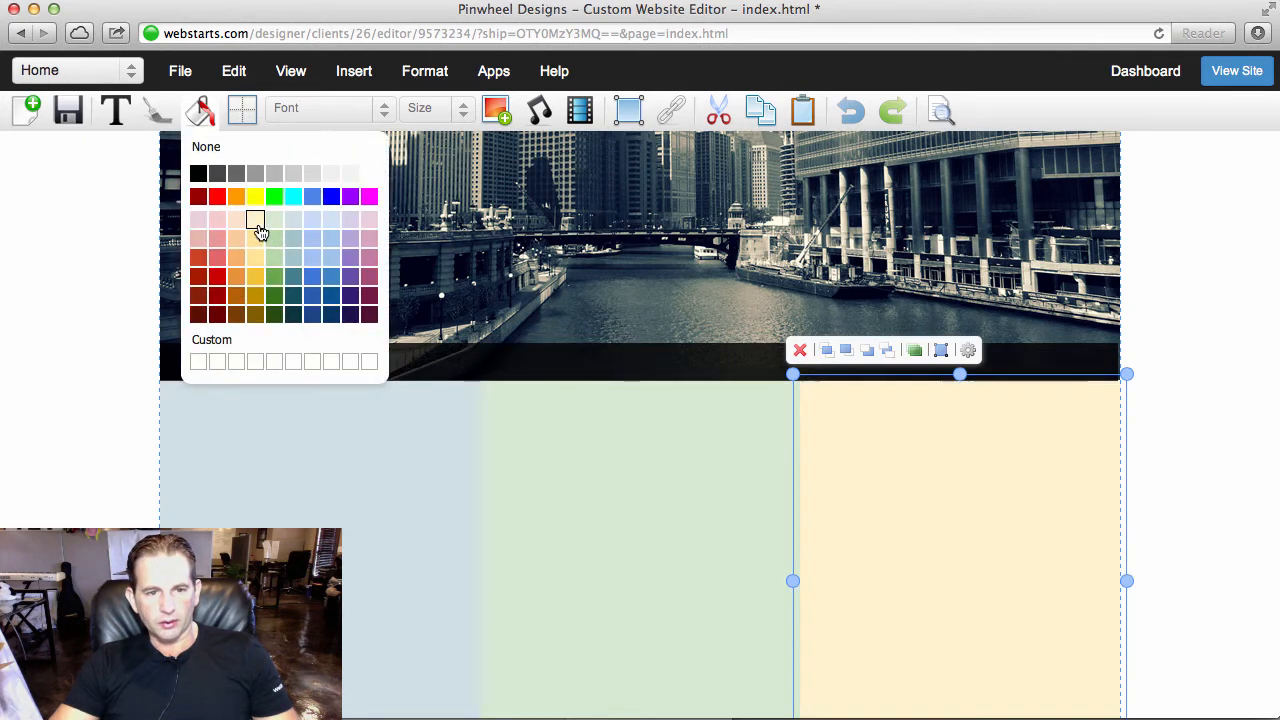
click(1221, 481)
- Add a box below the three columns, stretch it to the full page width and align its top edge with the columns' bottom
scroll(1221, 481, down, 3)
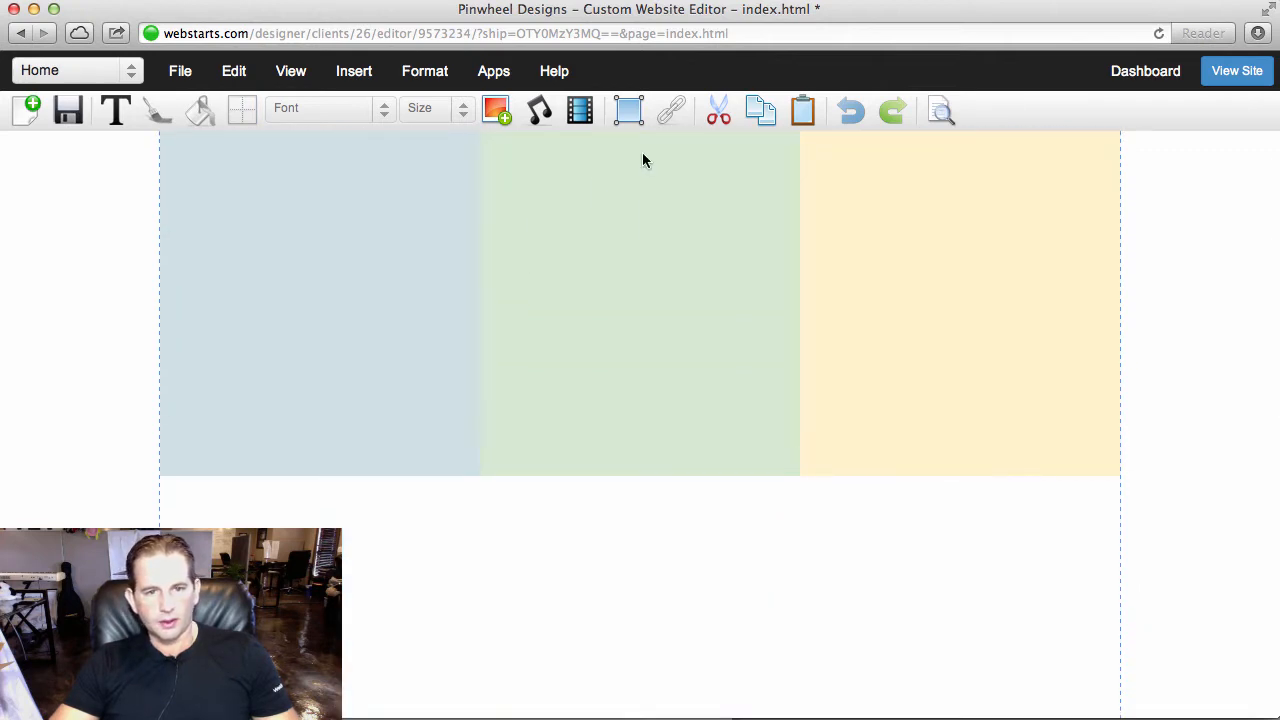
click(634, 120)
drag(211, 211, 167, 545)
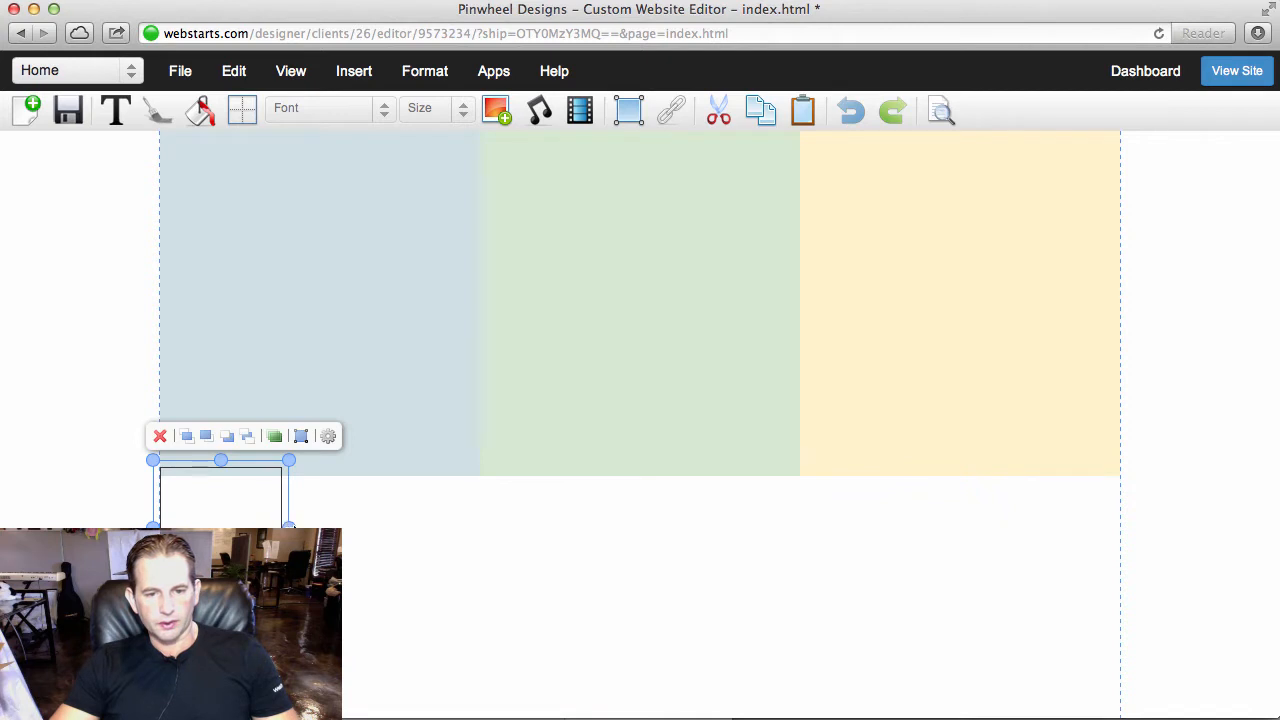
drag(289, 527, 1126, 528)
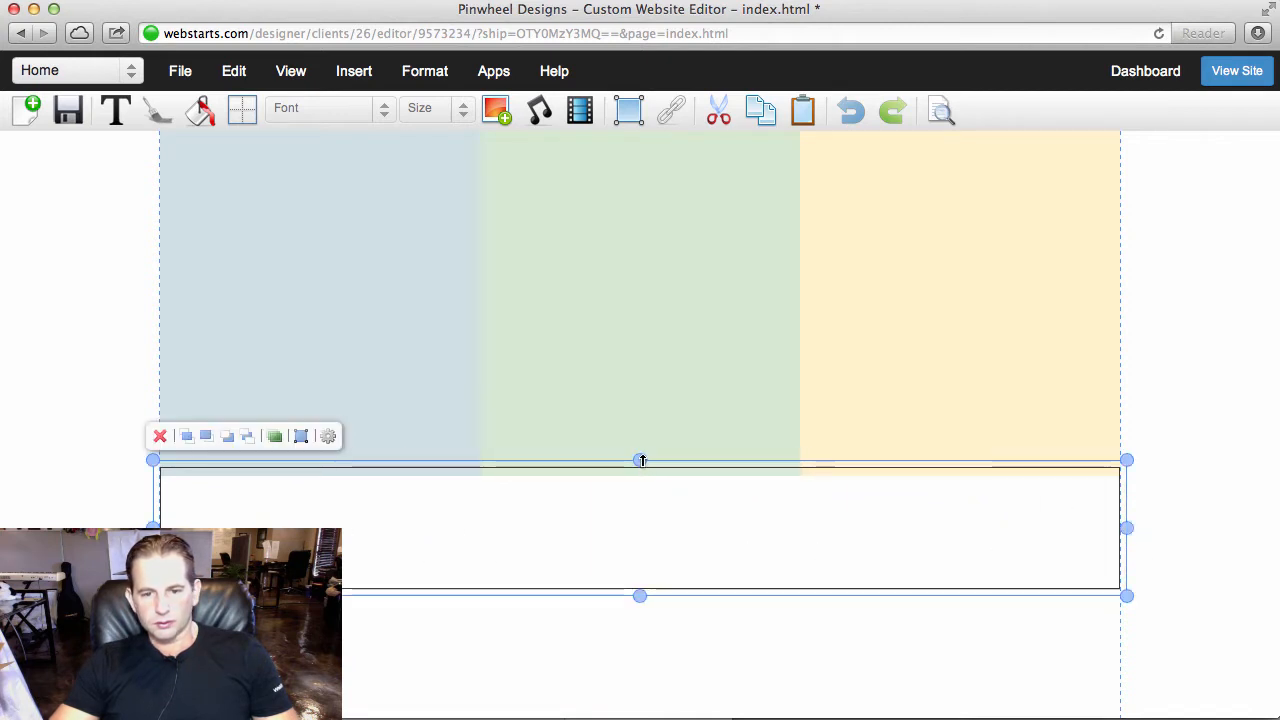
drag(641, 460, 640, 469)
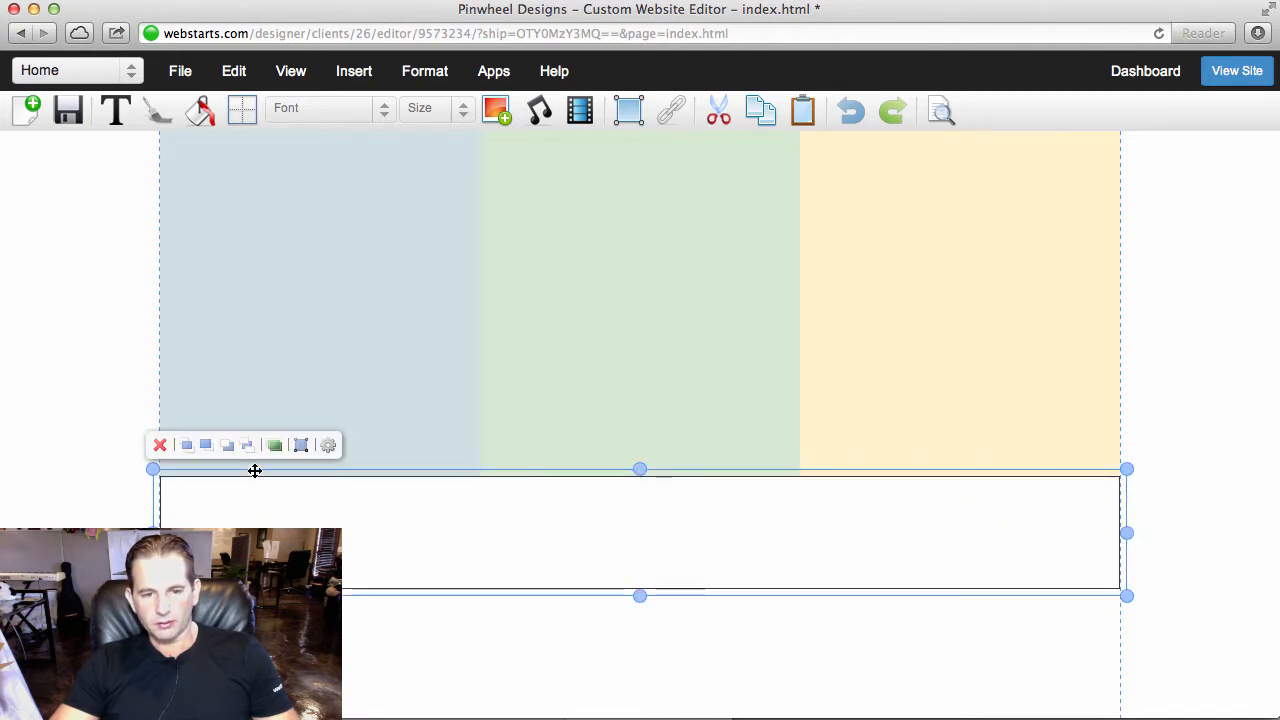
- Resize the box below the columns to 960 wide by 50 high and remove its border
click(301, 445)
double_click(641, 383)
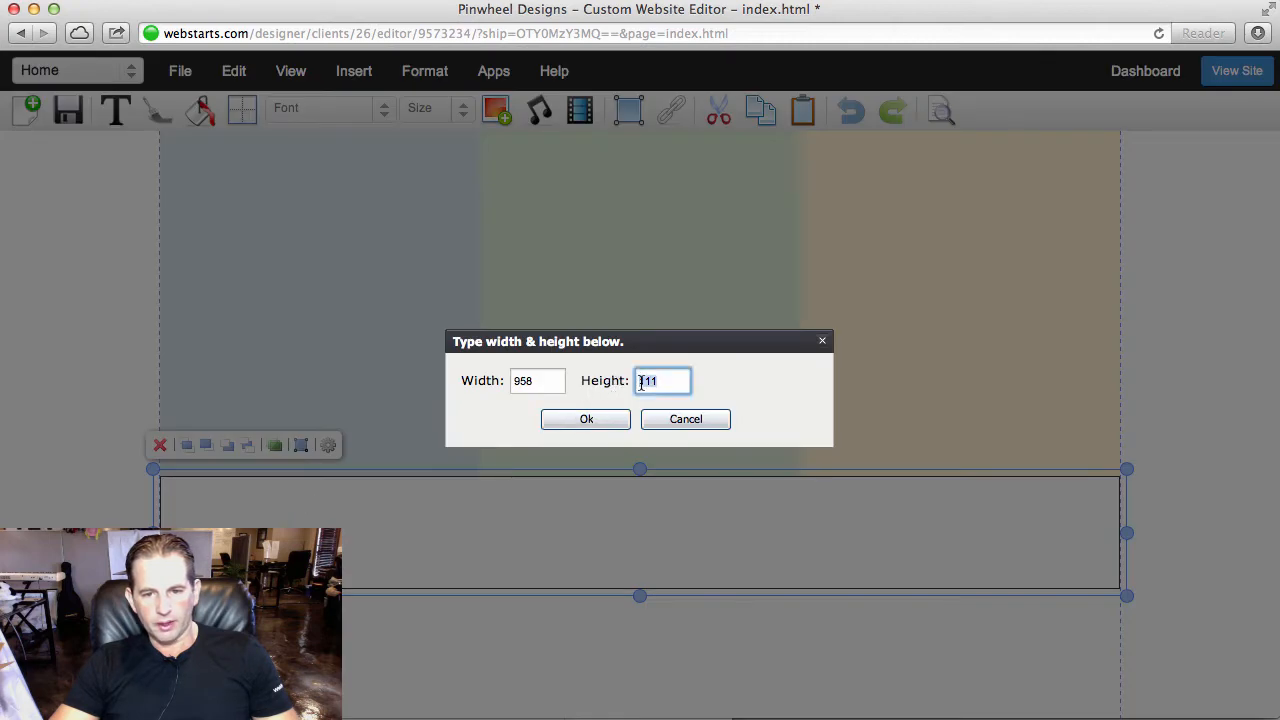
text(50)
click(551, 380)
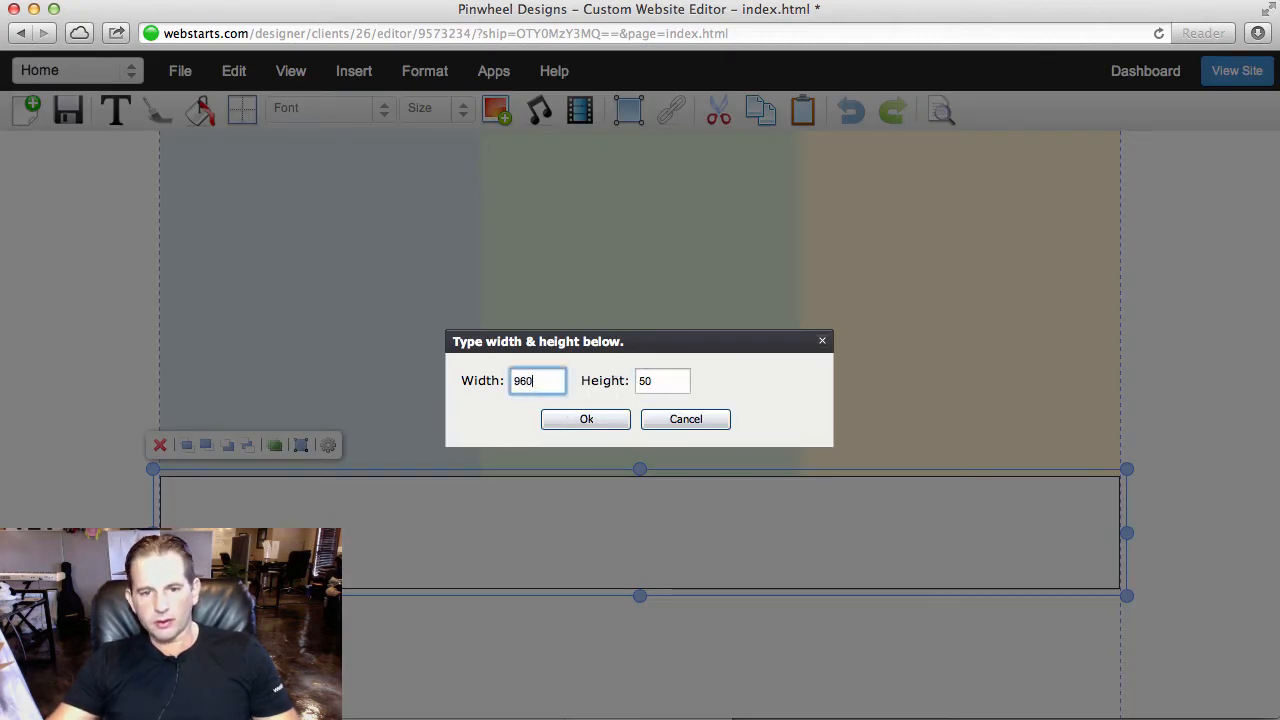
click(589, 421)
click(245, 110)
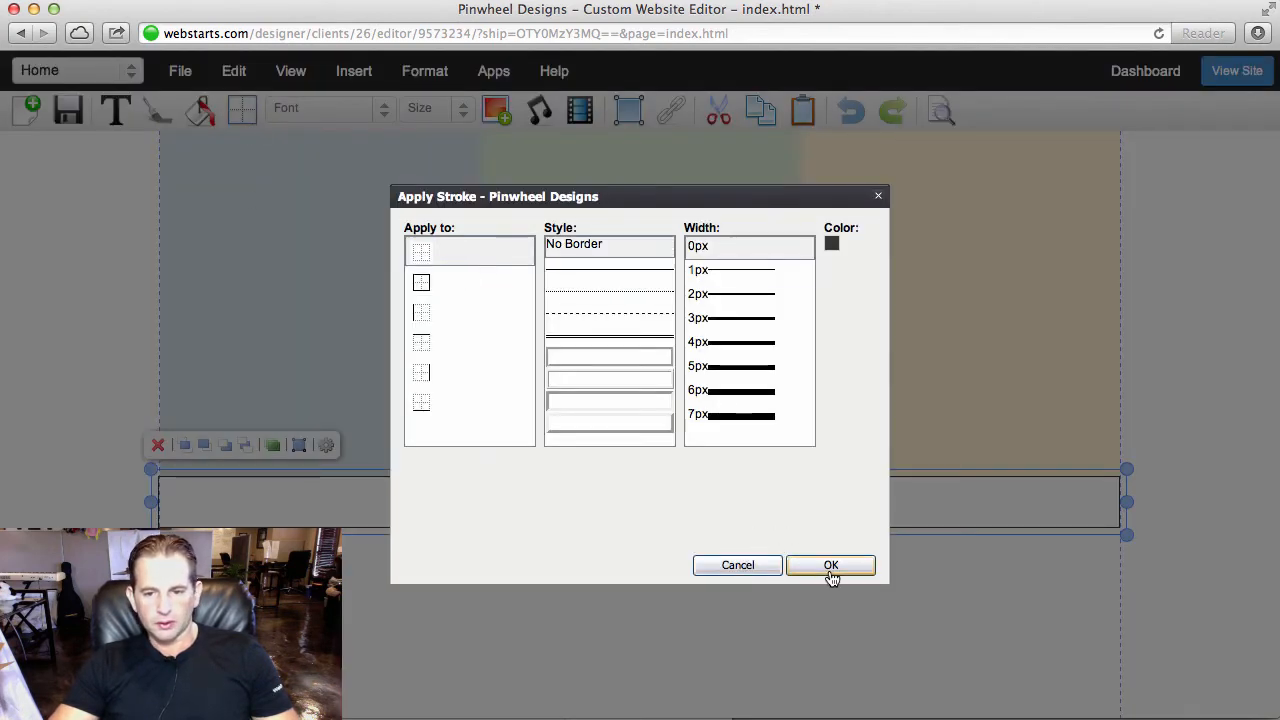
click(831, 566)
- Fill the box below the columns with black
click(200, 110)
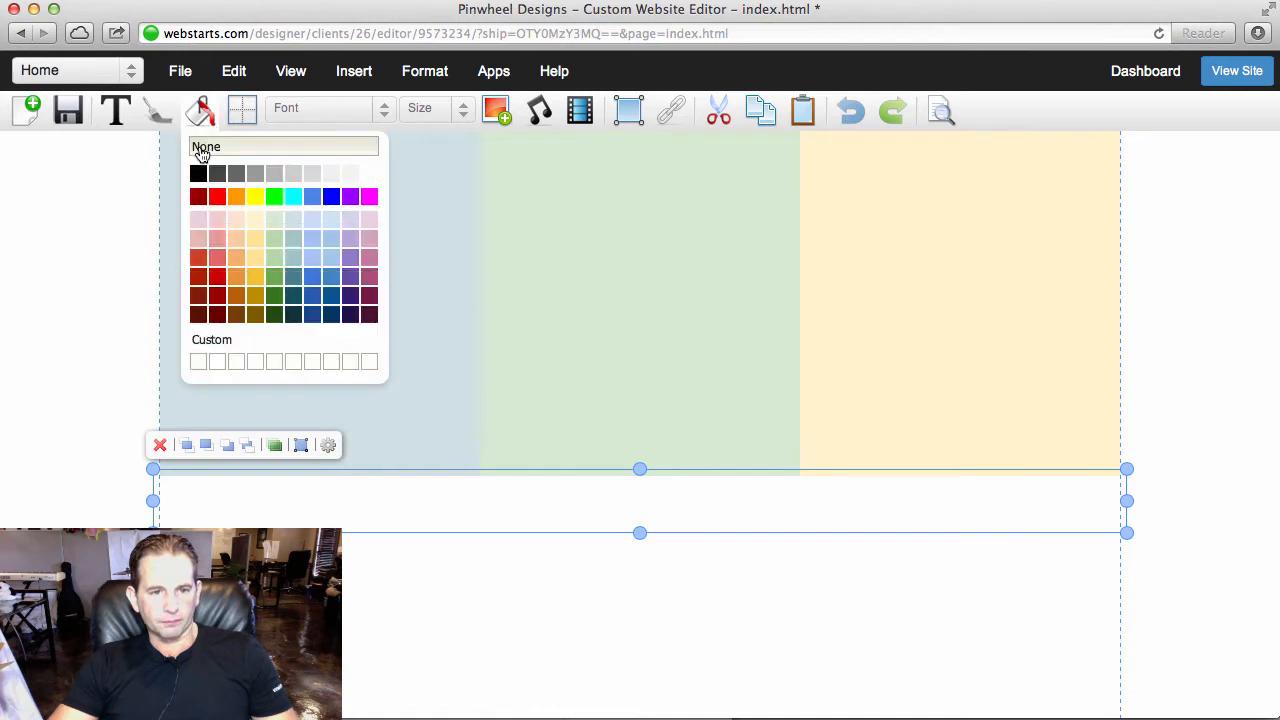
click(197, 173)
click(574, 624)
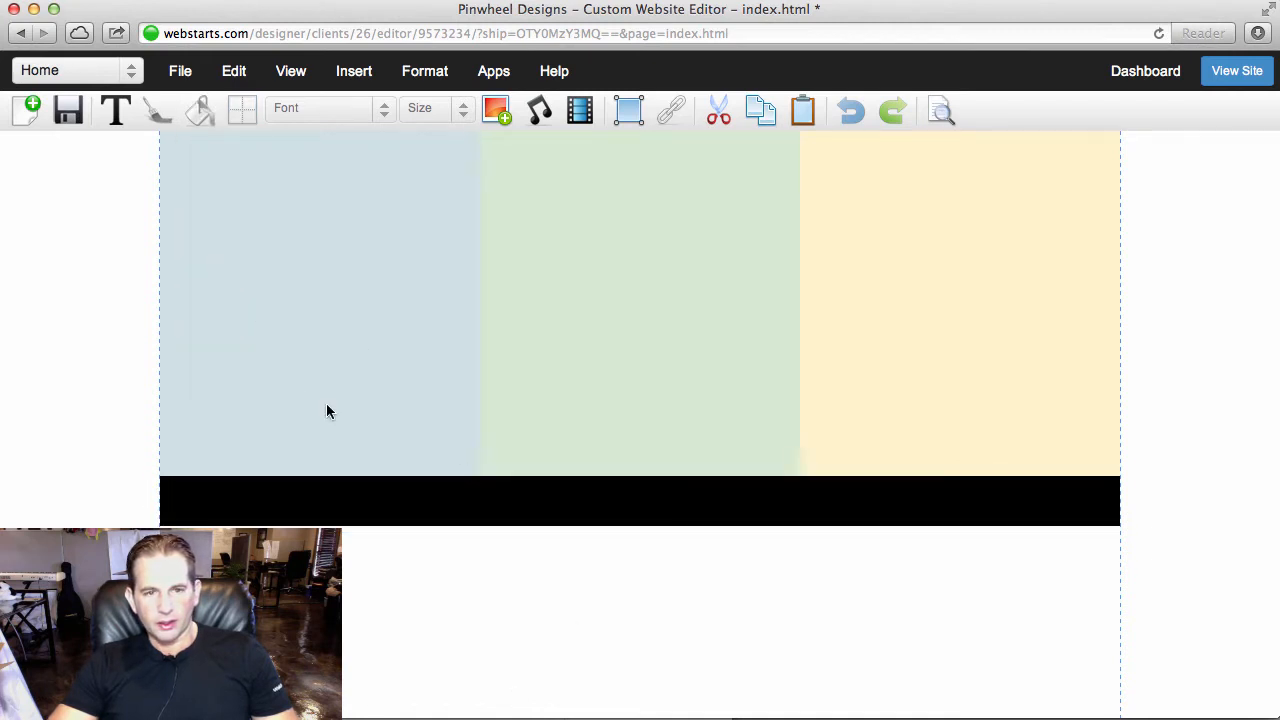
- Change the fill of the bar below the columns to dark grey
click(396, 512)
click(200, 110)
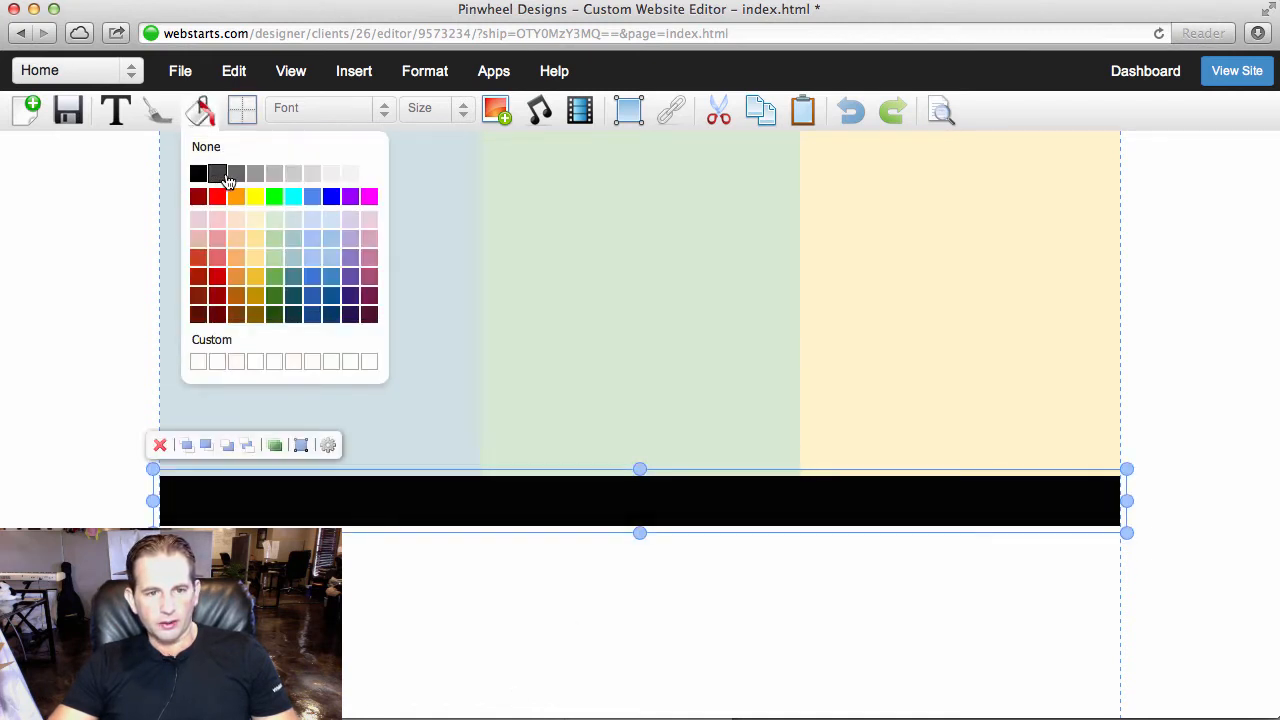
click(220, 171)
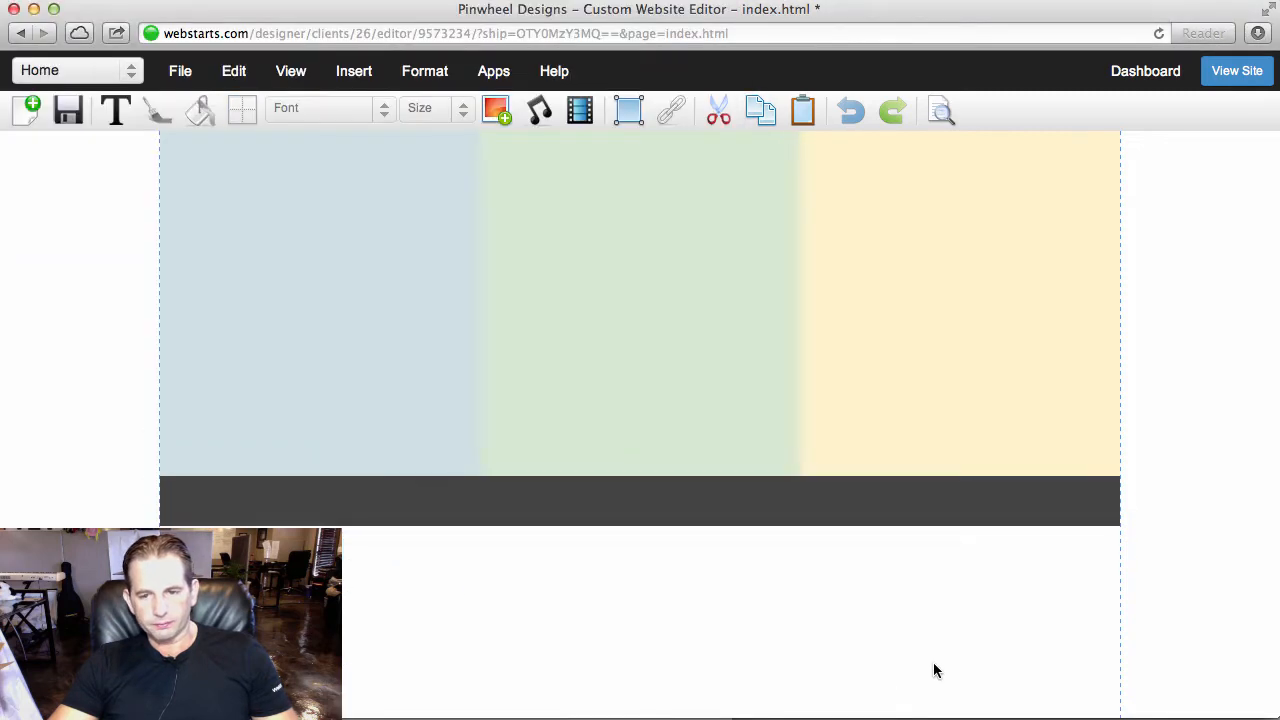
click(1034, 506)
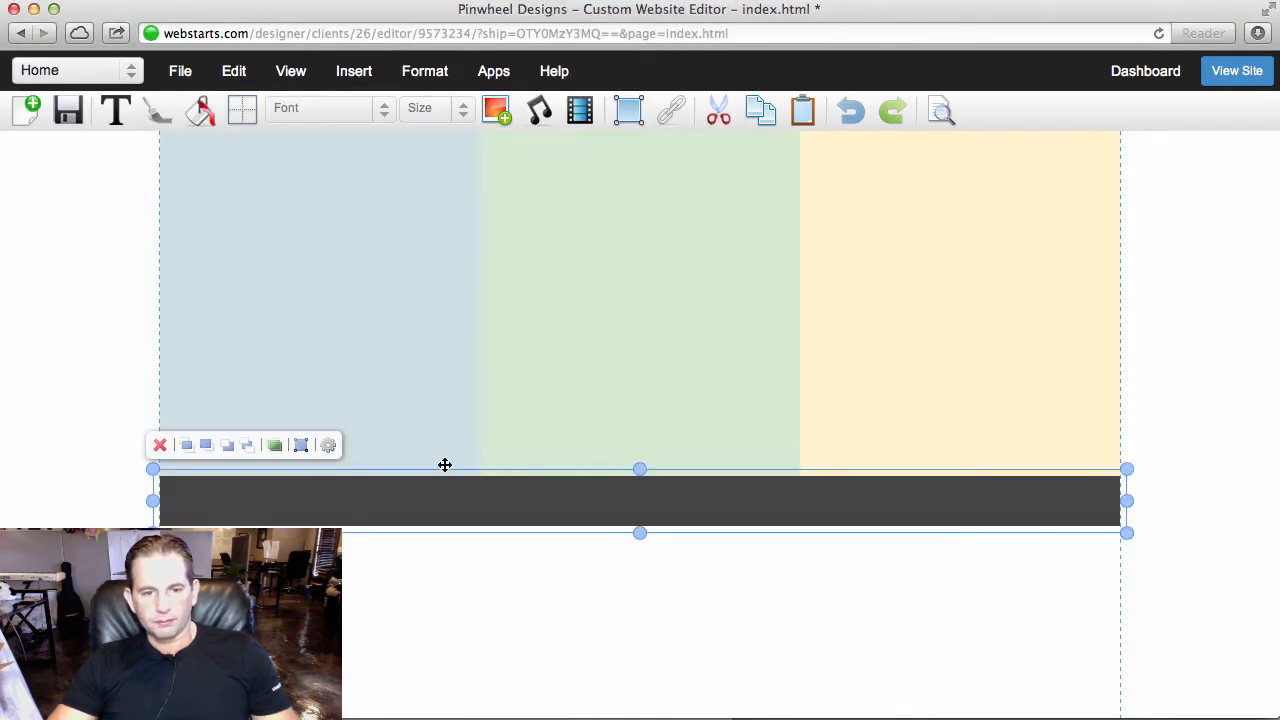
- Add a text box on the dark grey footer bar and shrink it to the bar's height
scroll(471, 471, up, 5)
scroll(471, 471, down, 2)
scroll(246, 291, down, 2)
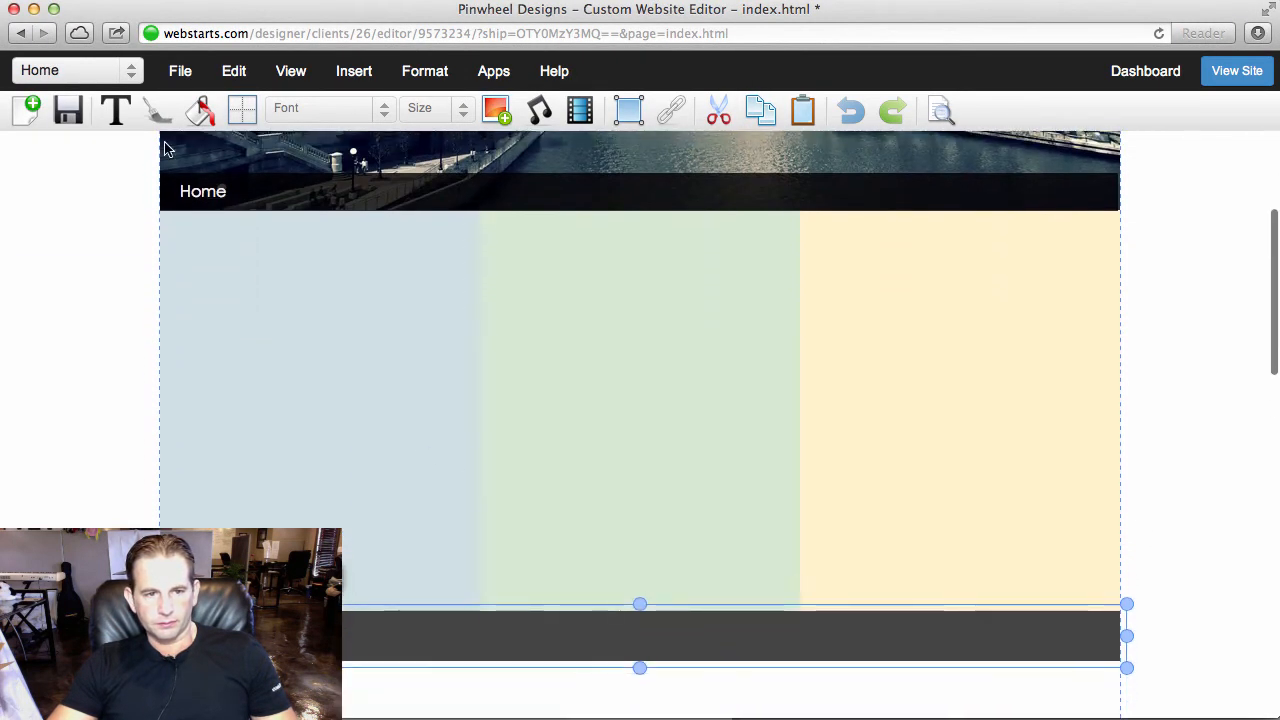
click(116, 112)
click(135, 155)
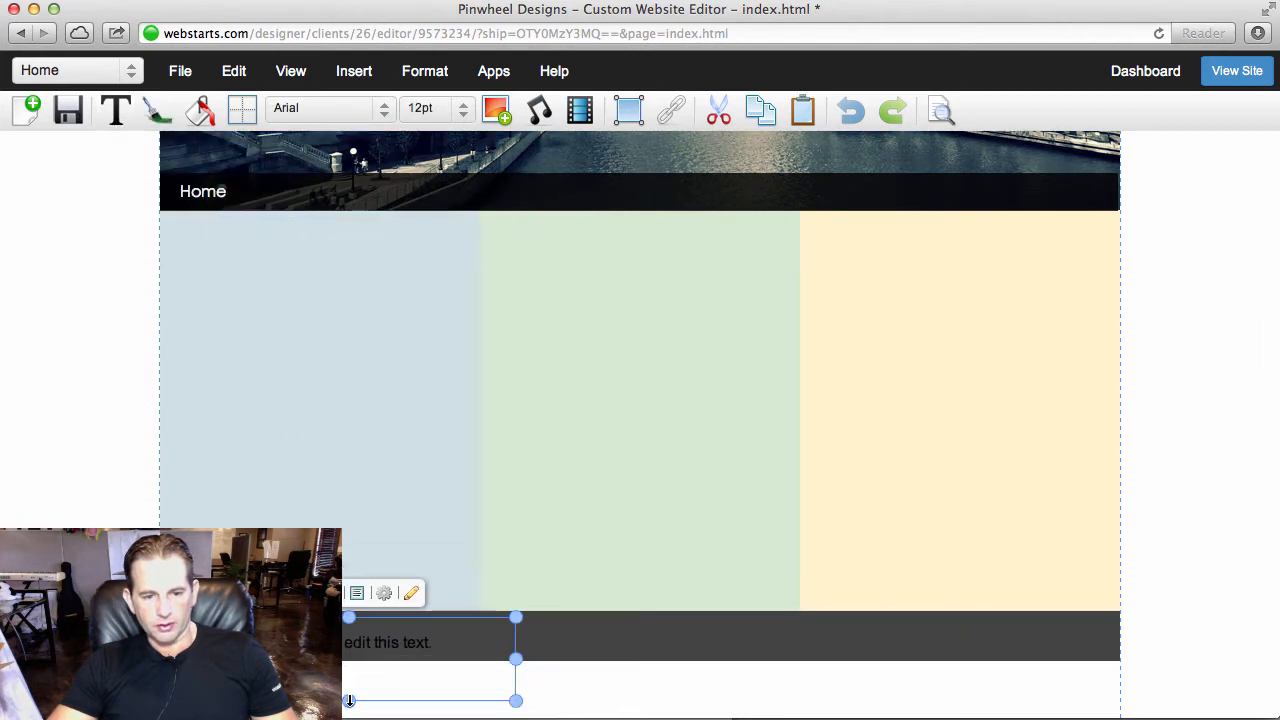
drag(349, 700, 340, 640)
- Change the footer placeholder text's colour to near-white
double_click(362, 642)
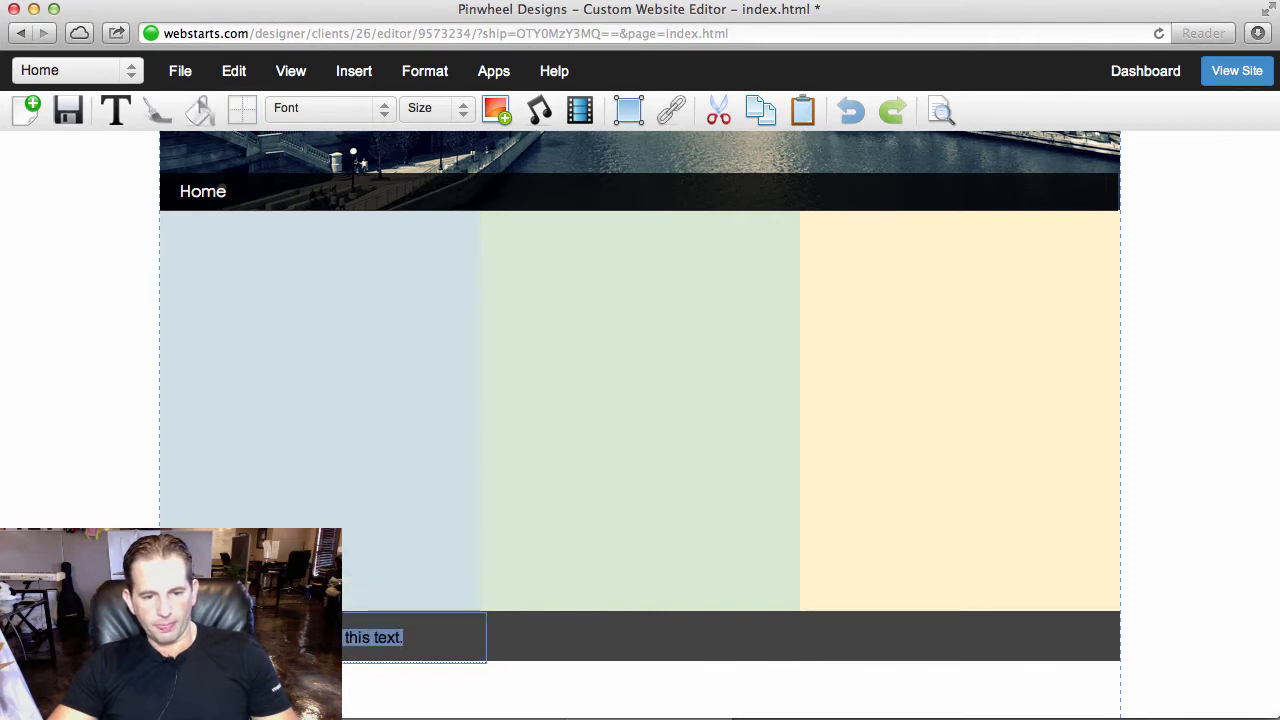
click(162, 113)
click(290, 152)
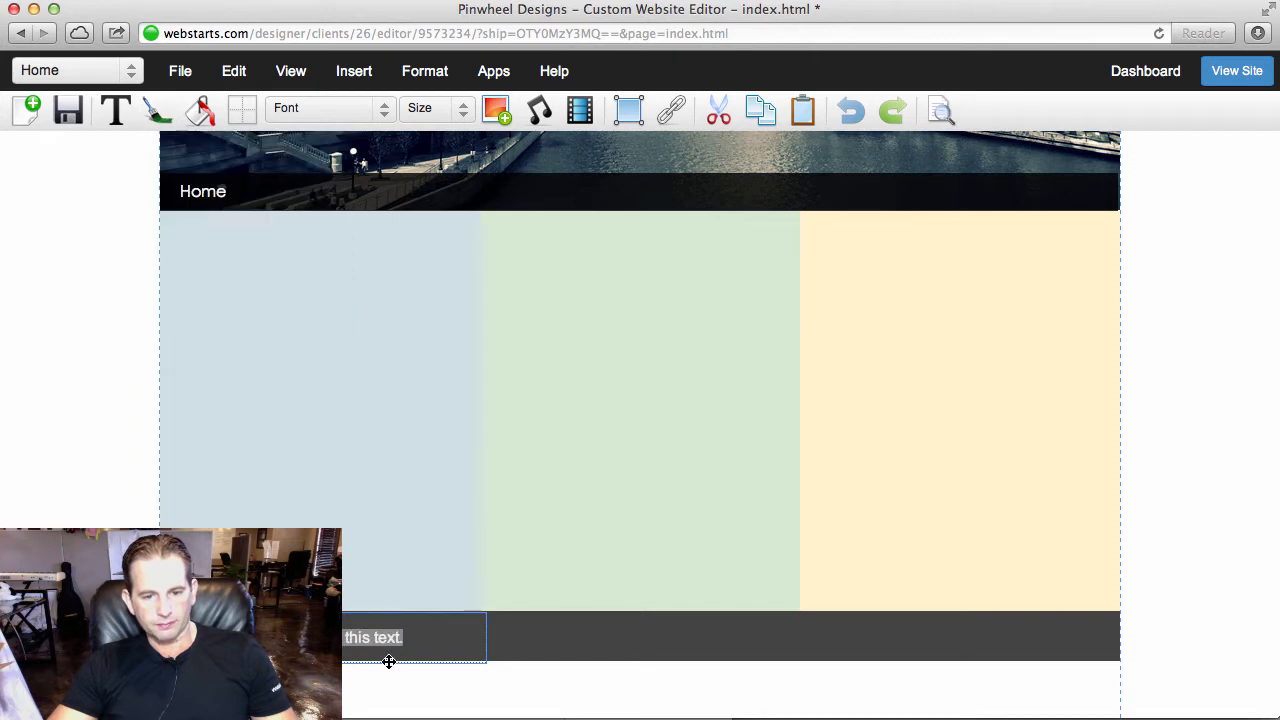
- Replace the footer placeholder text with a copyright line ending in "©2013"
drag(418, 636, 250, 640)
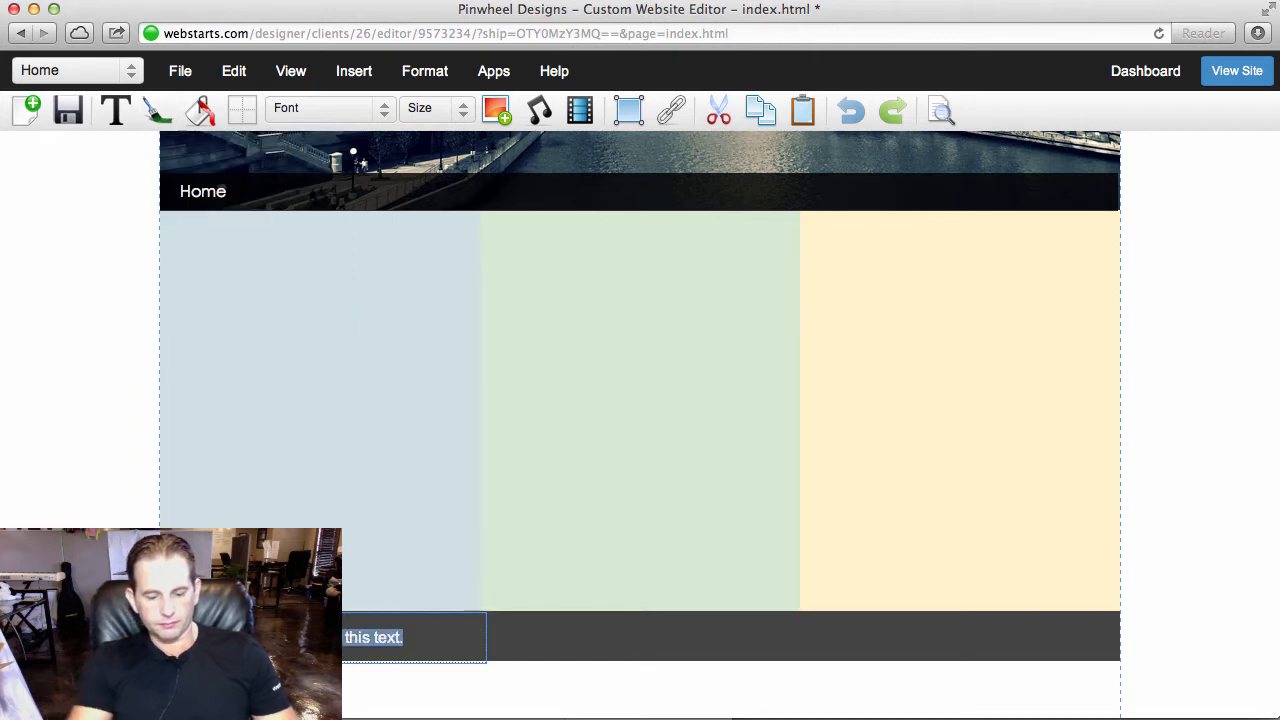
key(BackSpace)
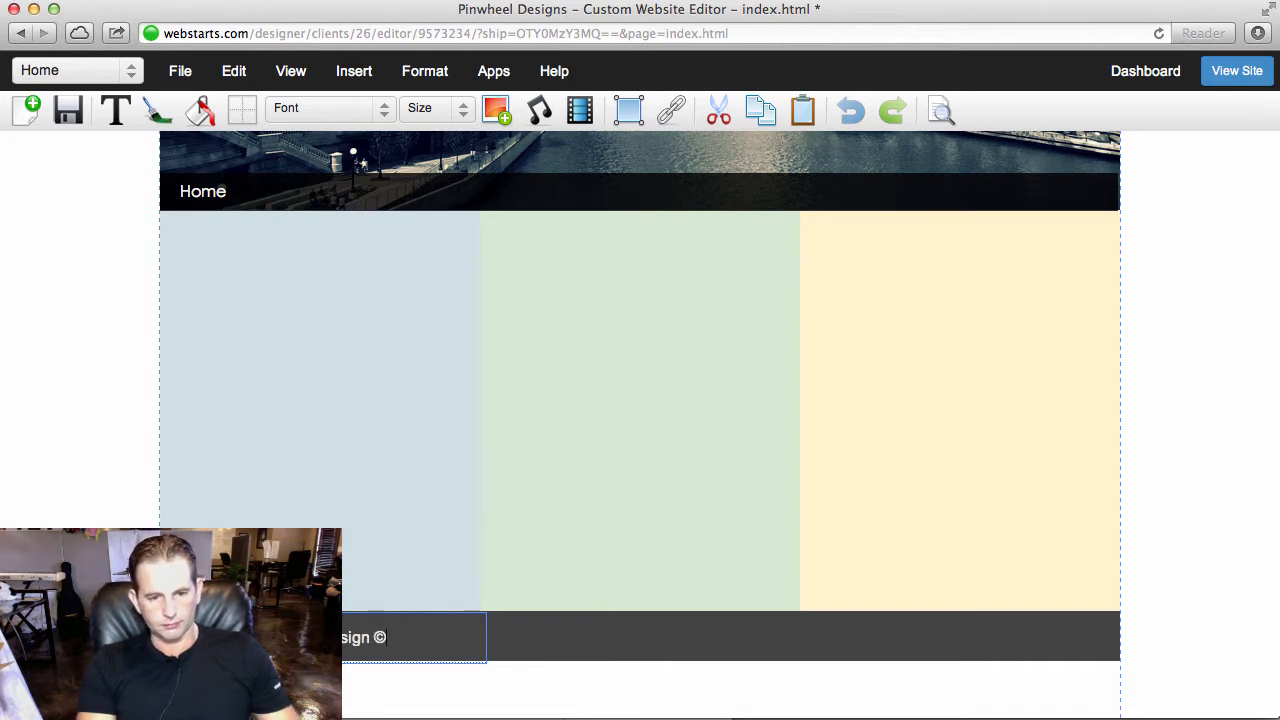
text(013)
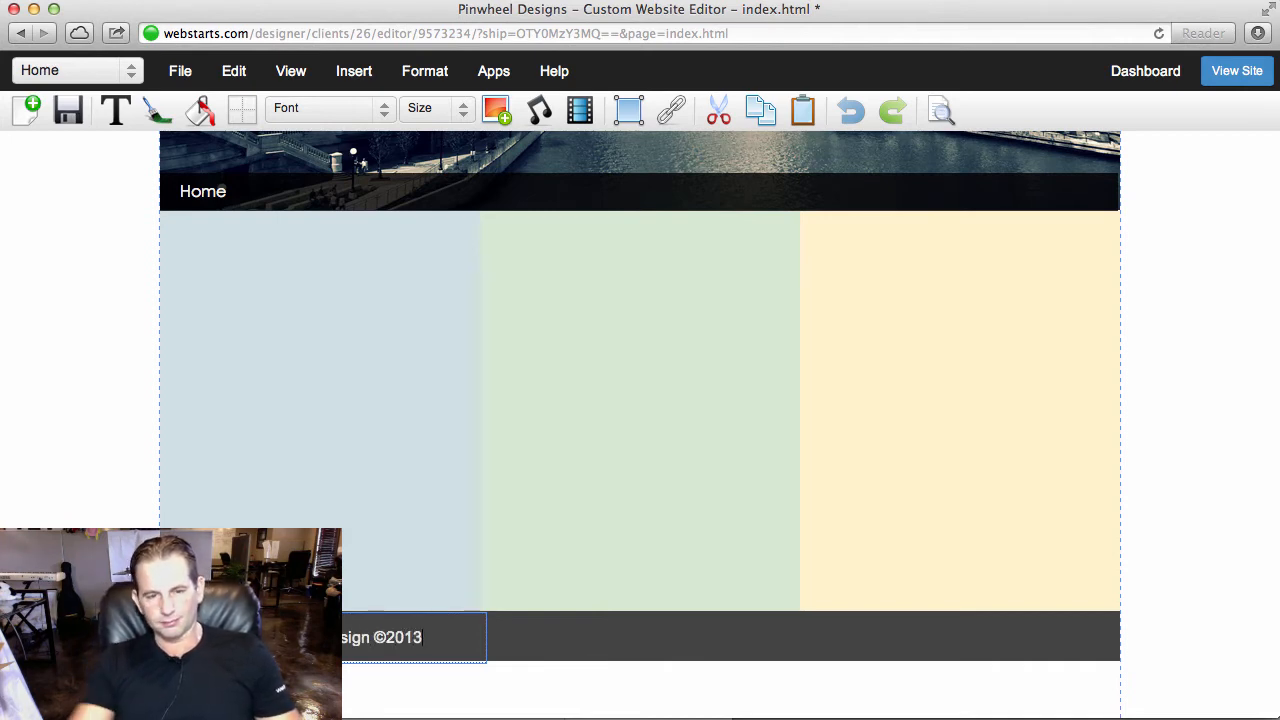
- Set the footer copyright text's size to 10pt
click(350, 661)
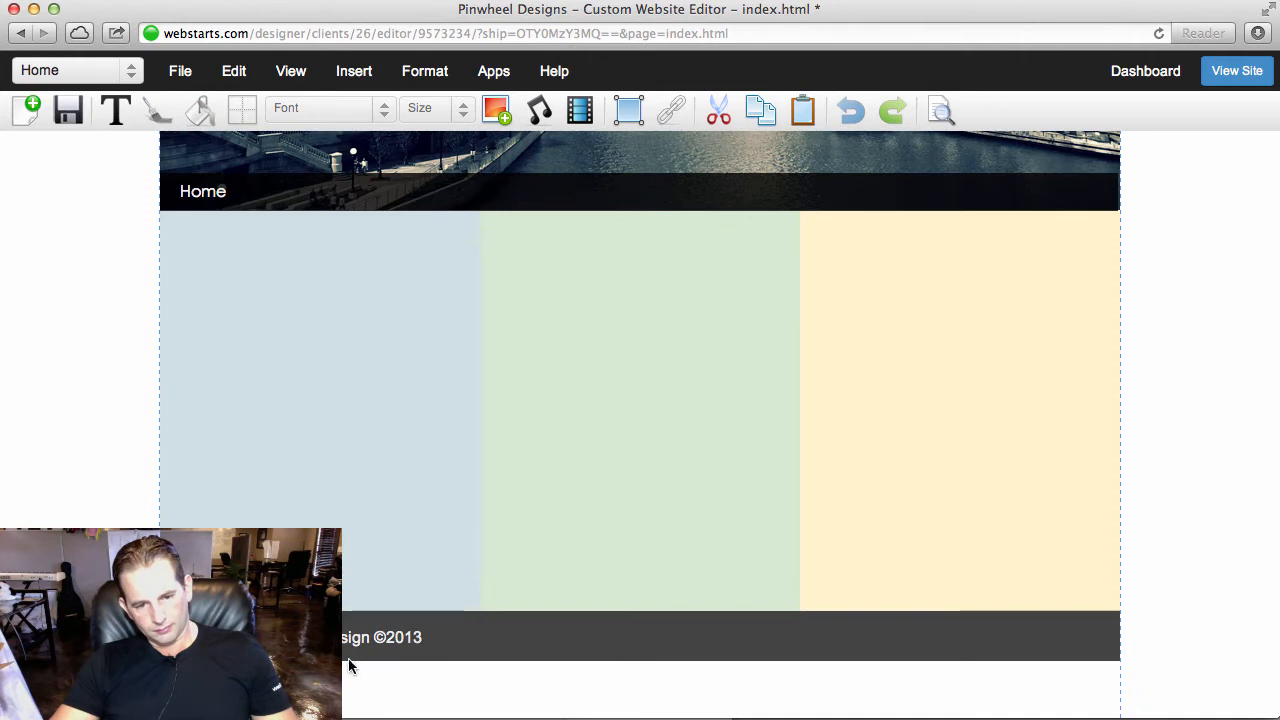
click(432, 110)
click(437, 160)
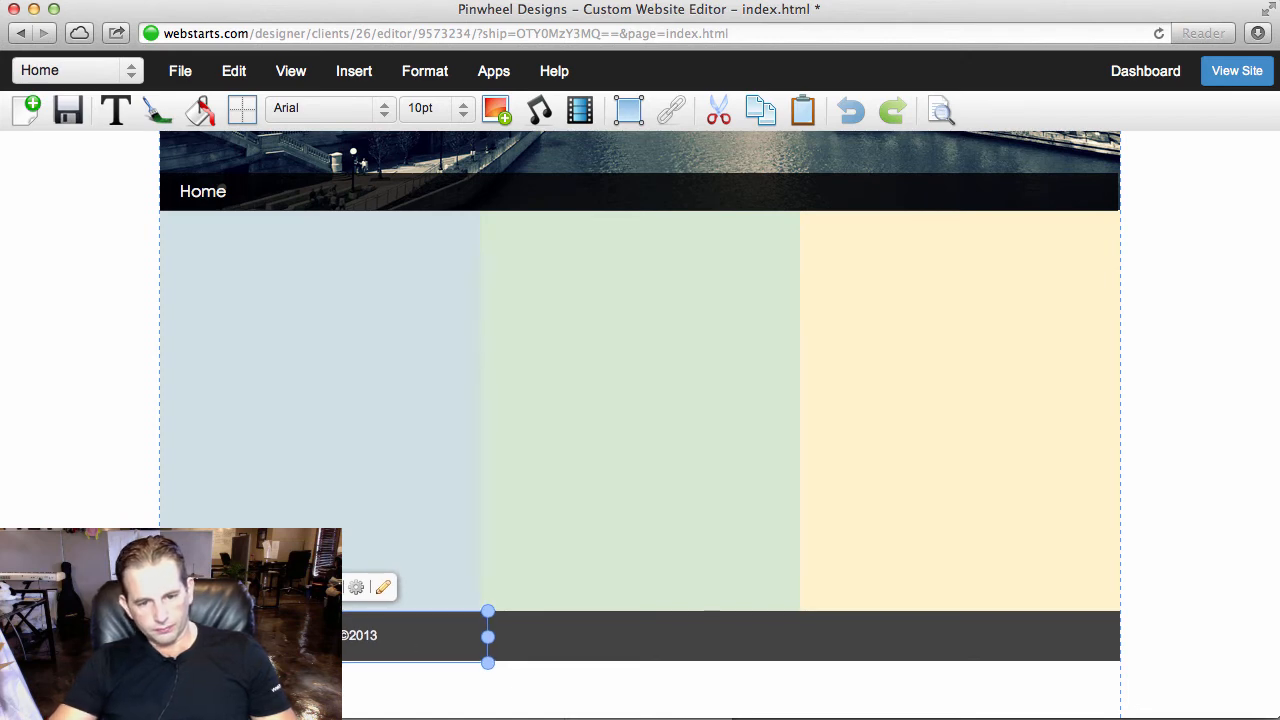
click(418, 688)
- Add a plain text box and place it at the top left corner of the blue-grey column
scroll(457, 674, up, 3)
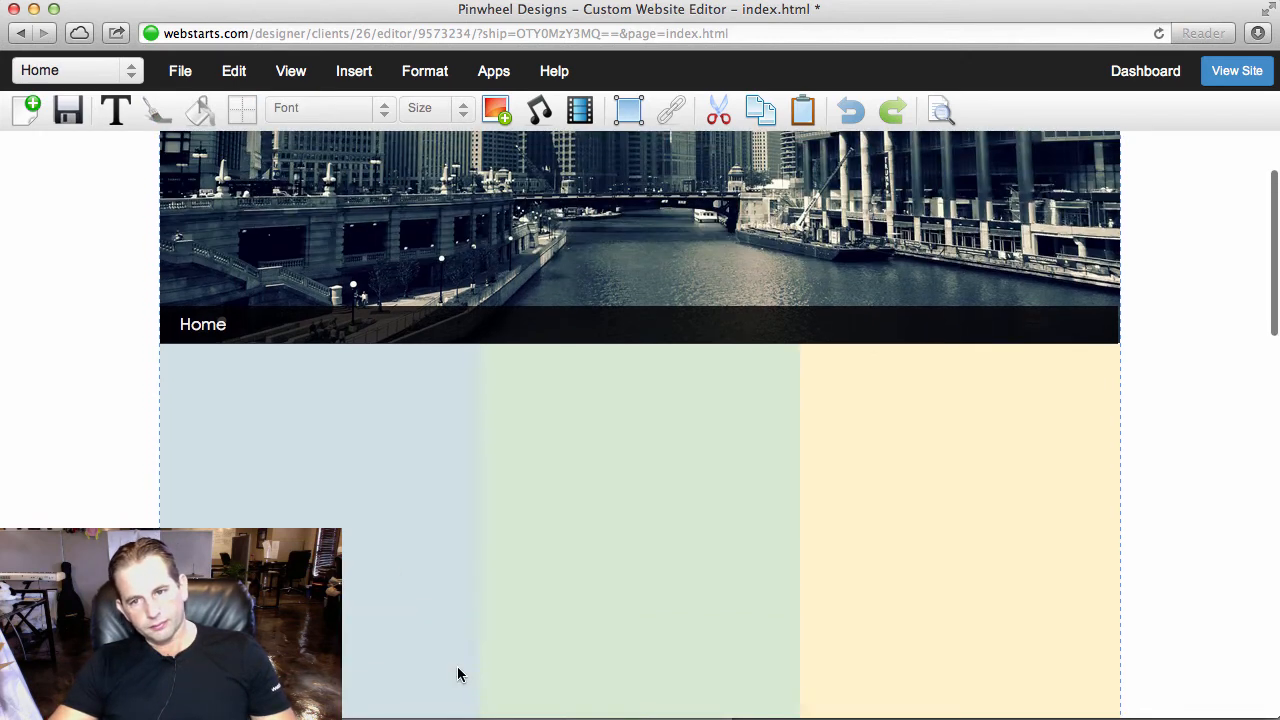
scroll(466, 680, down, 2)
click(115, 118)
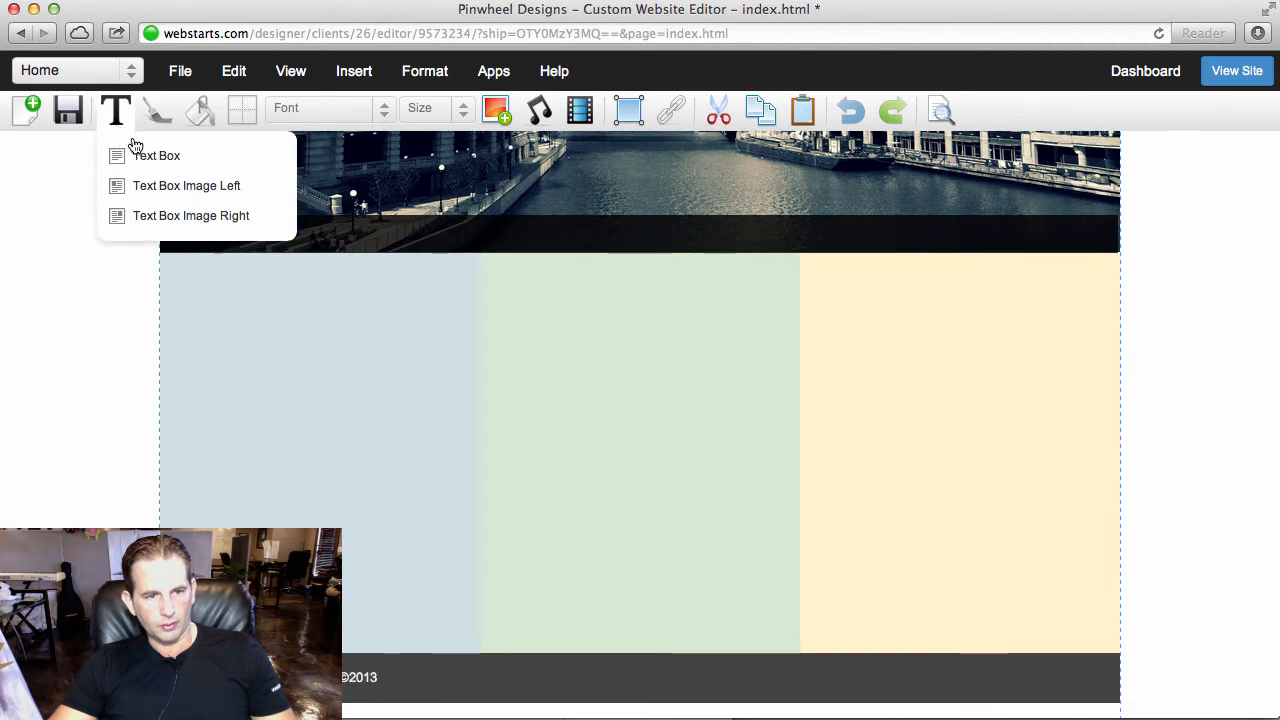
click(133, 152)
drag(337, 167, 298, 288)
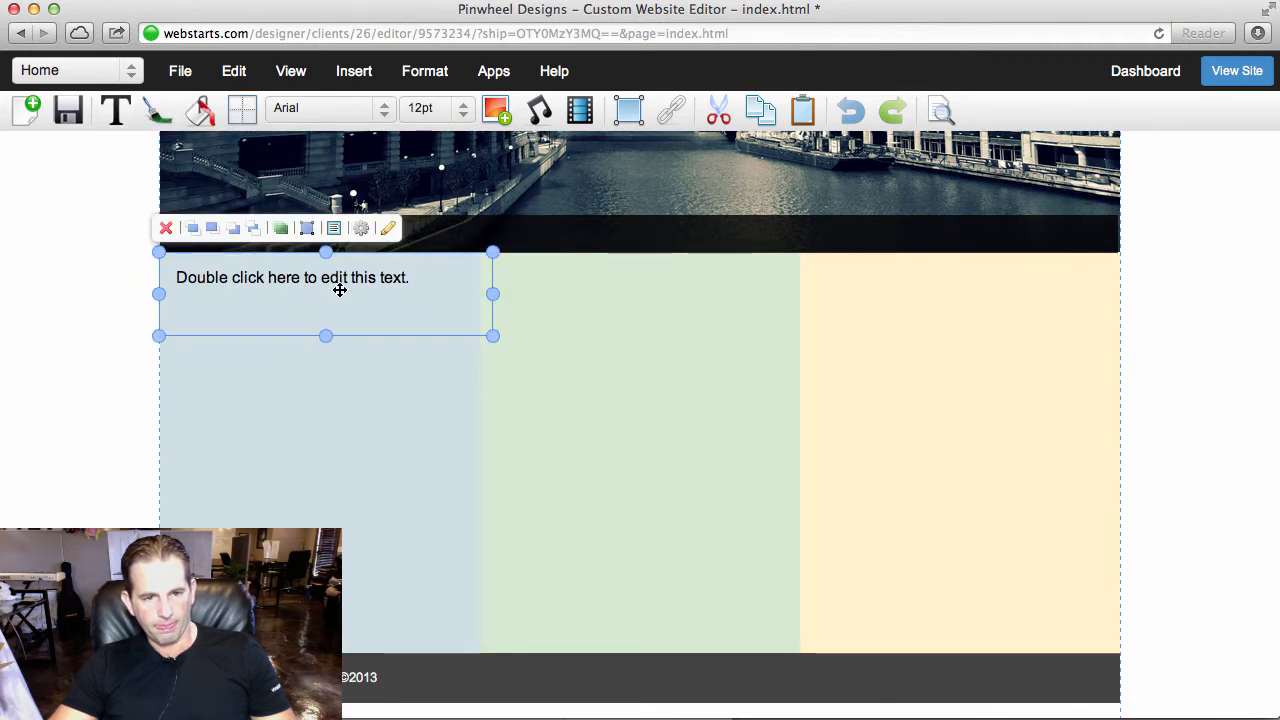
- Replace the new text box's placeholder text with "Our story"
double_click(341, 289)
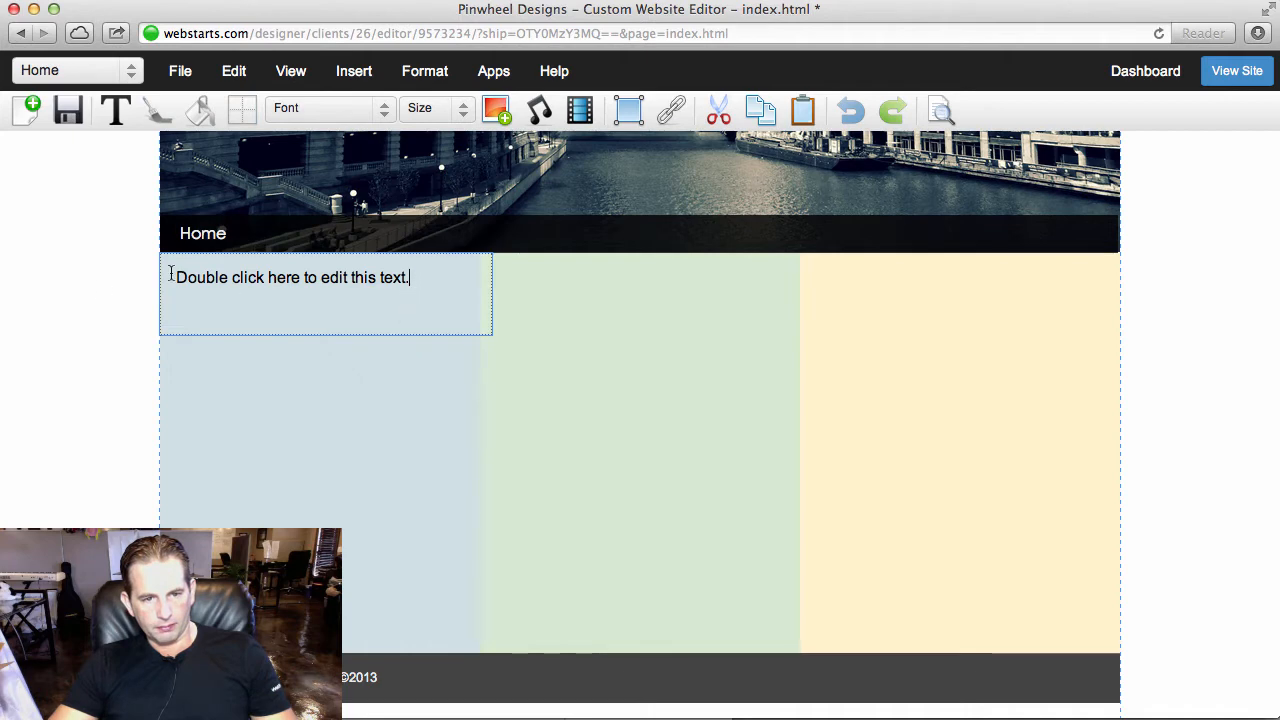
triple_click(171, 275)
text(Our story)
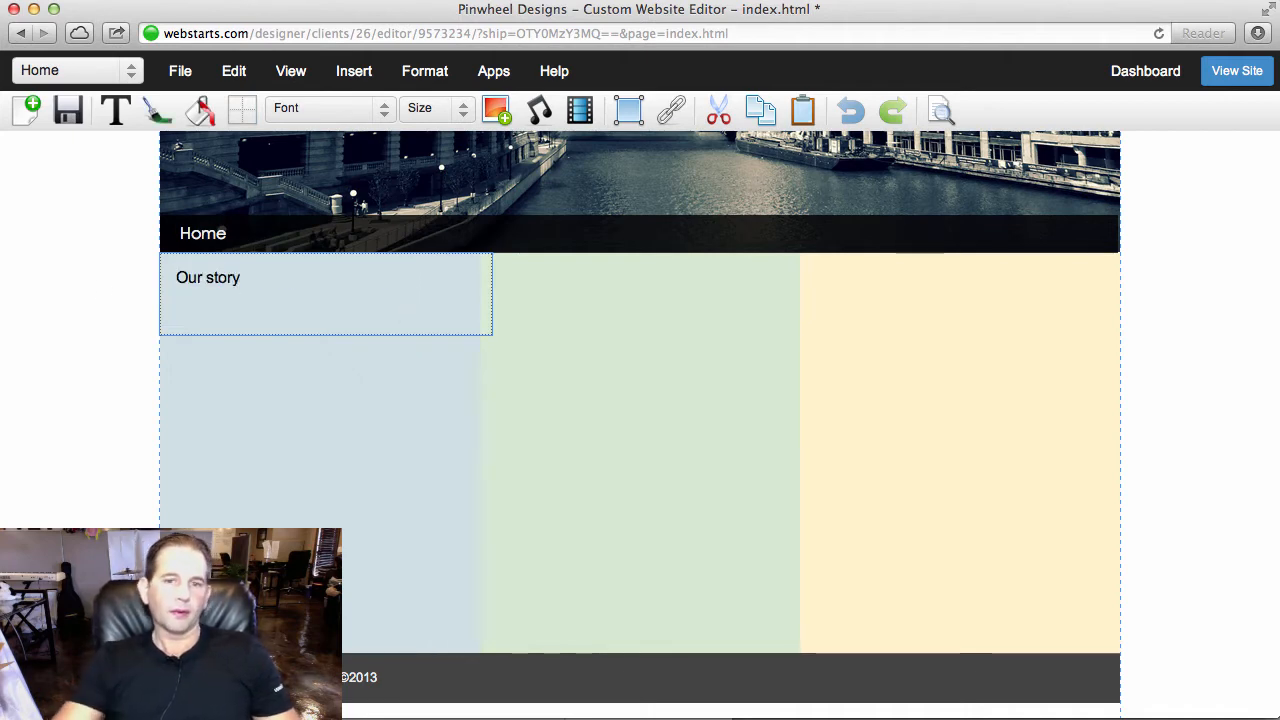
- Narrow the "Our story" text box to the column's width and reduce its height to fit the heading line
click(432, 291)
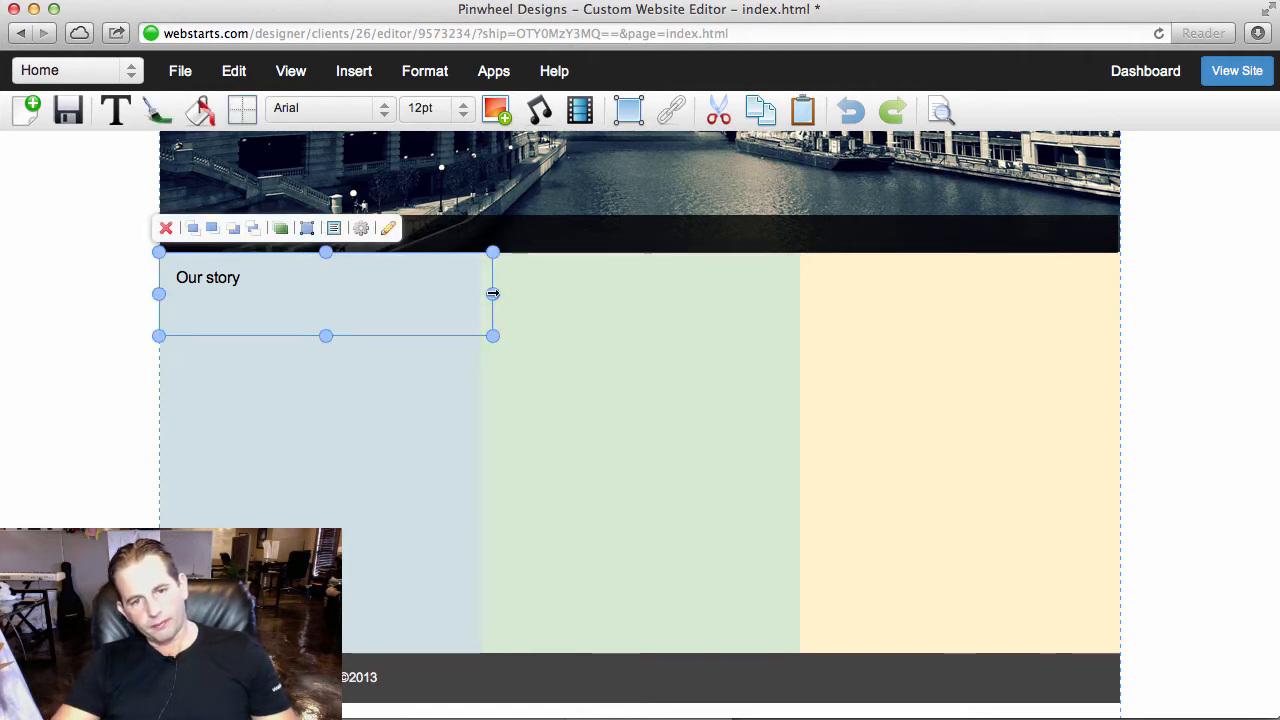
drag(492, 293, 454, 295)
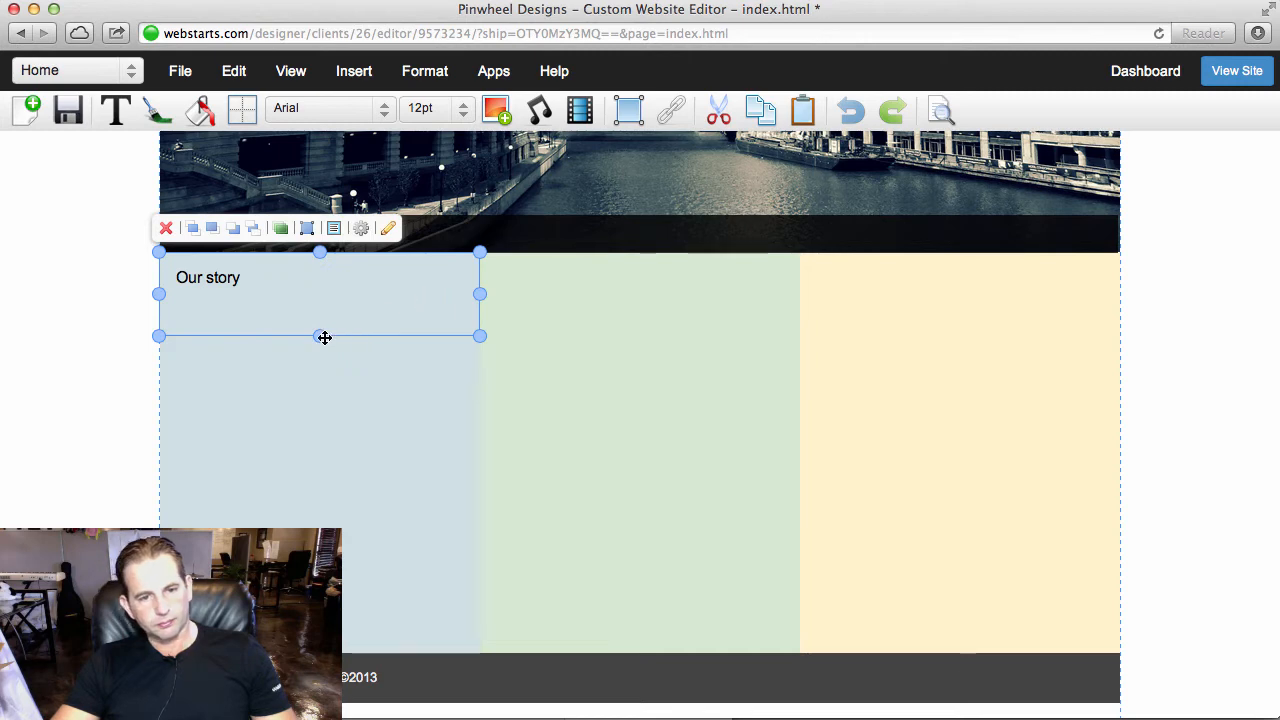
drag(320, 335, 316, 299)
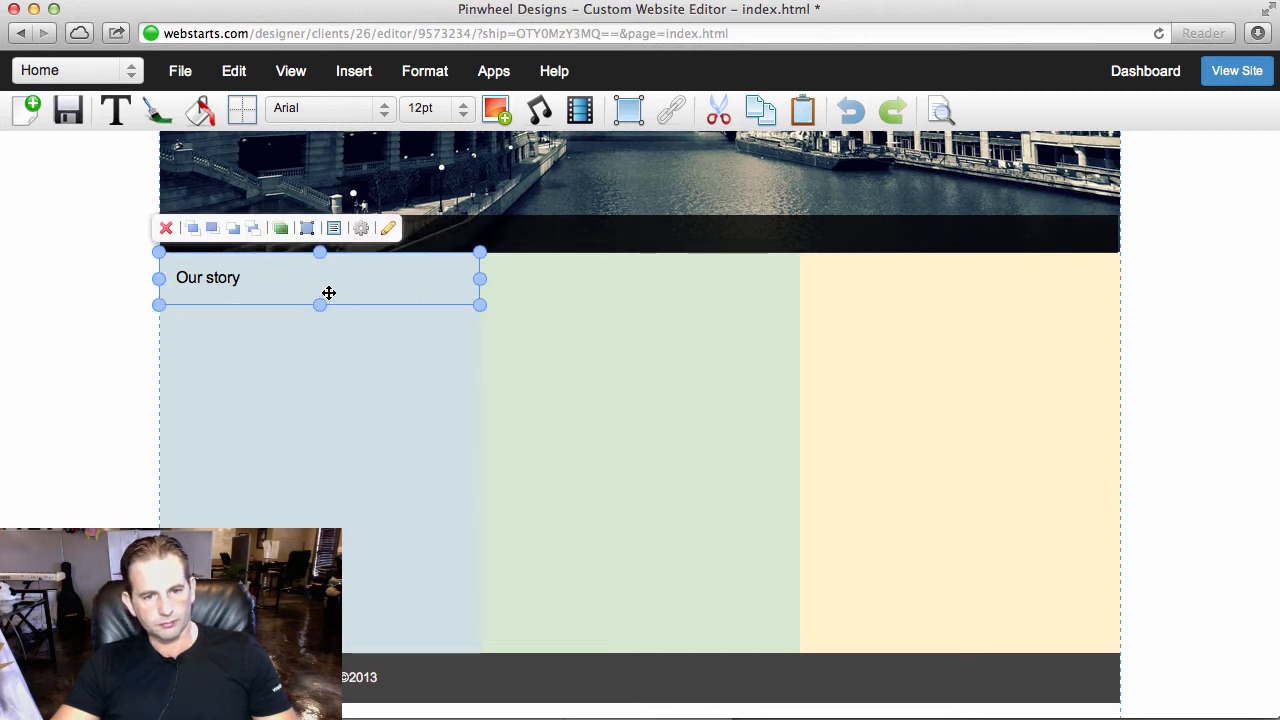
- Change the "Our story" heading's text colour to dark grey
click(157, 108)
click(186, 150)
click(182, 310)
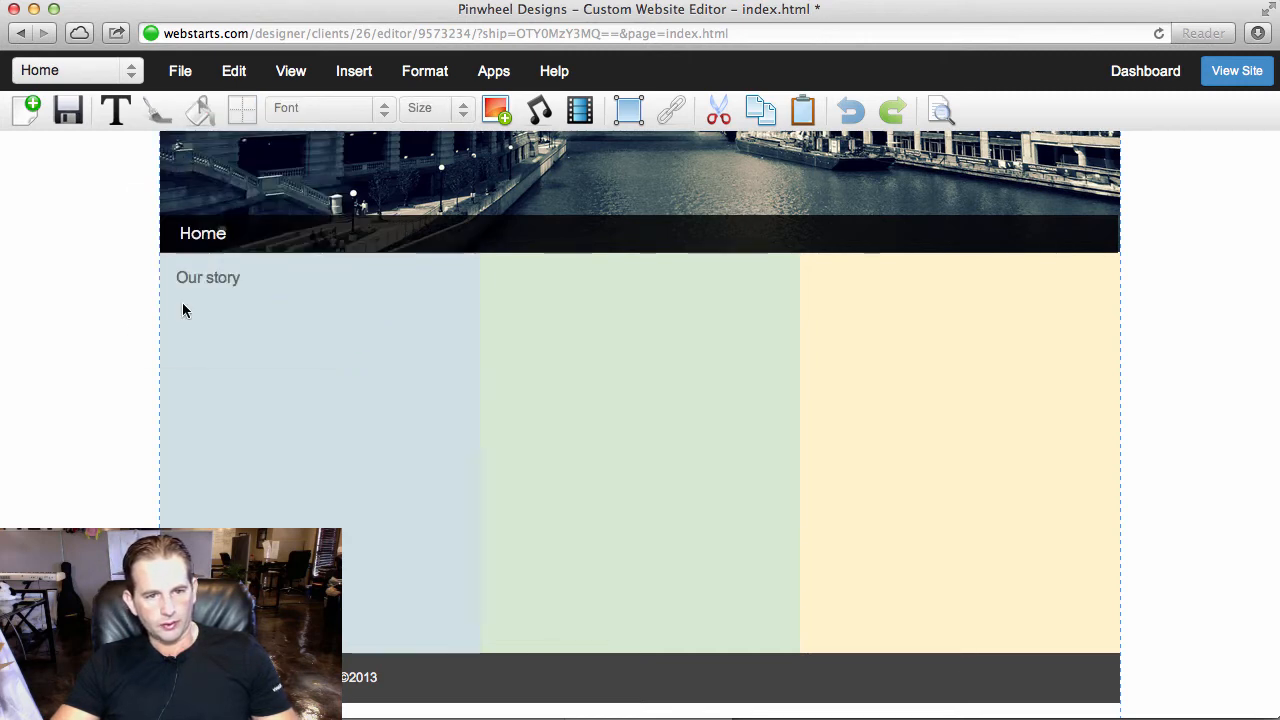
- Copy the "Our story" text box and place the pasted copy at the top of the green column
click(223, 285)
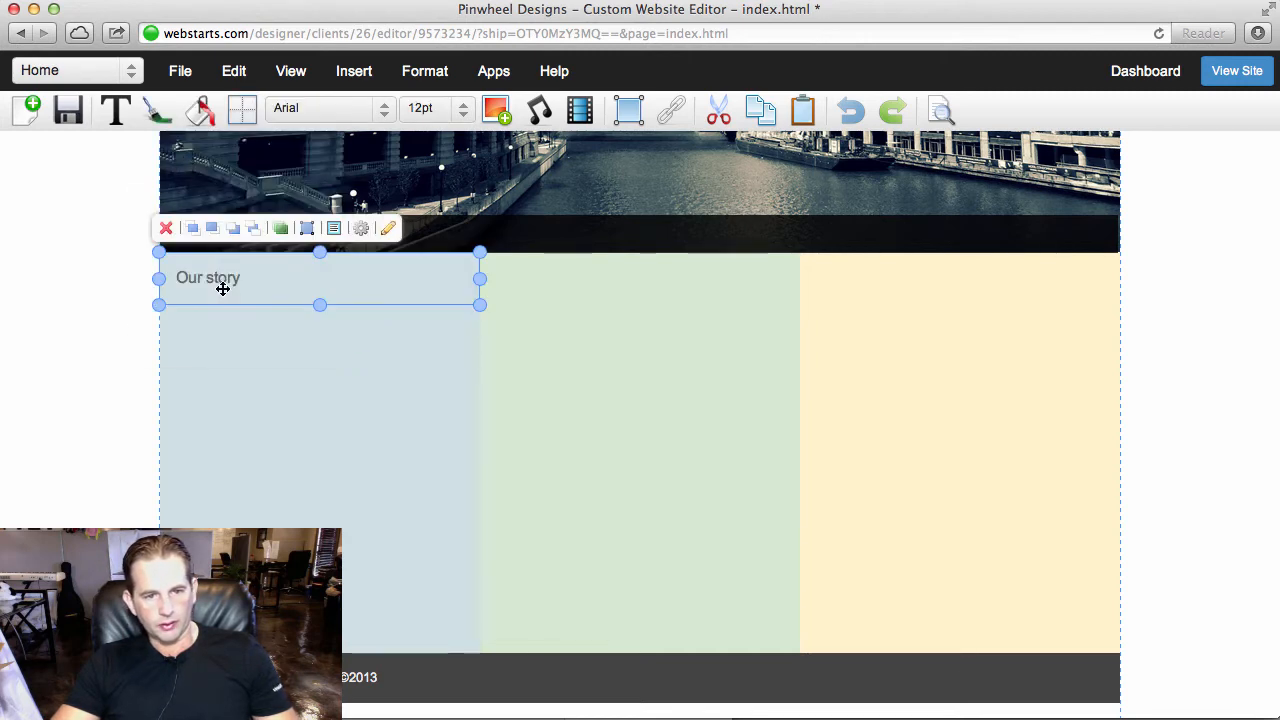
click(767, 117)
click(806, 117)
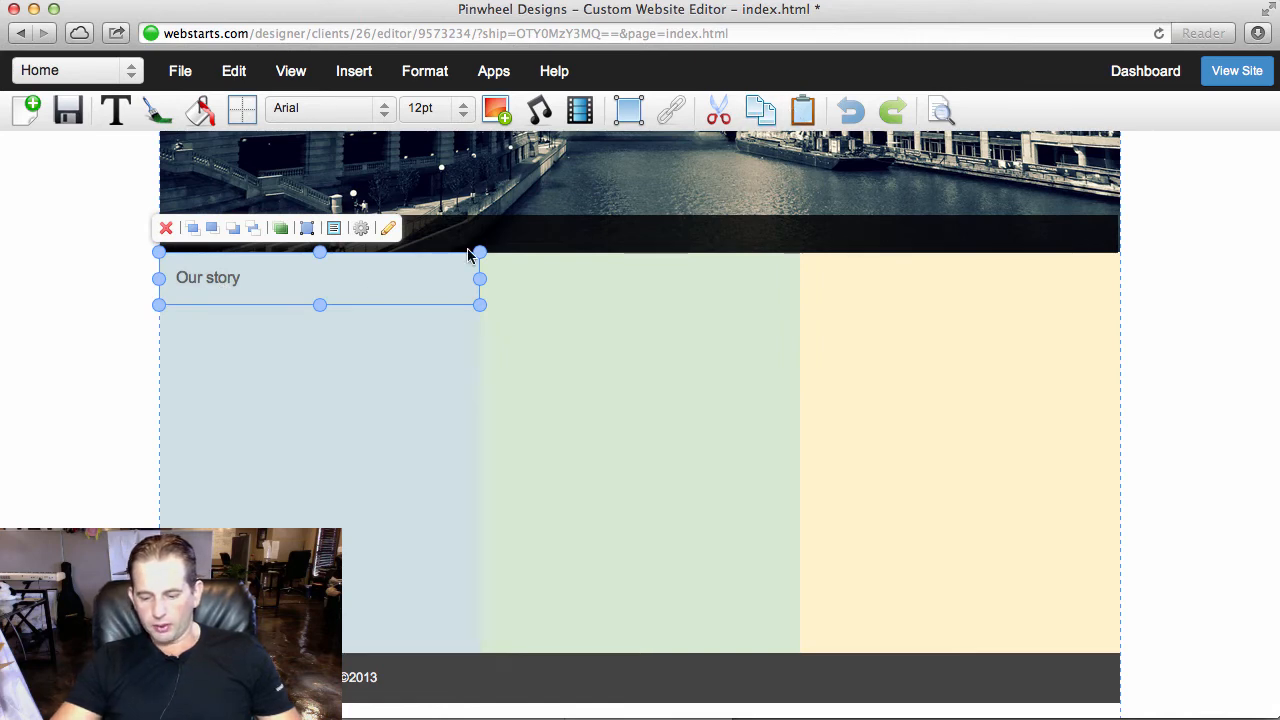
drag(468, 255, 788, 255)
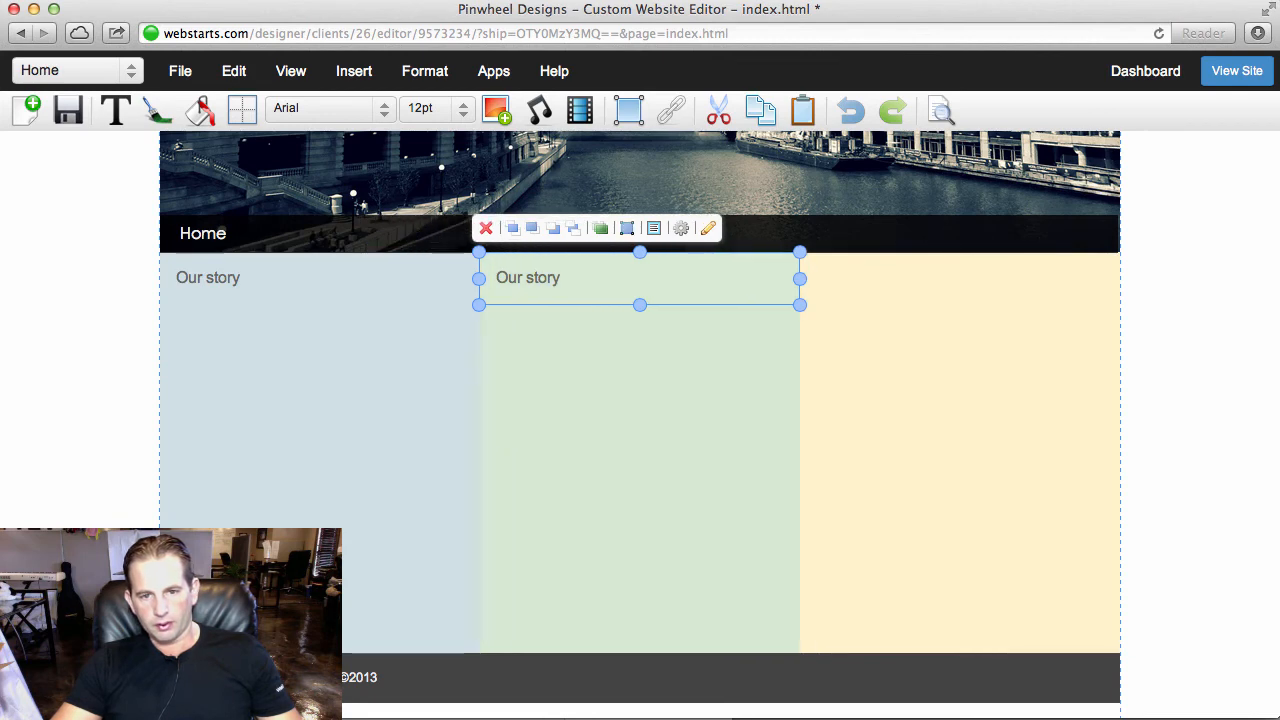
click(1164, 179)
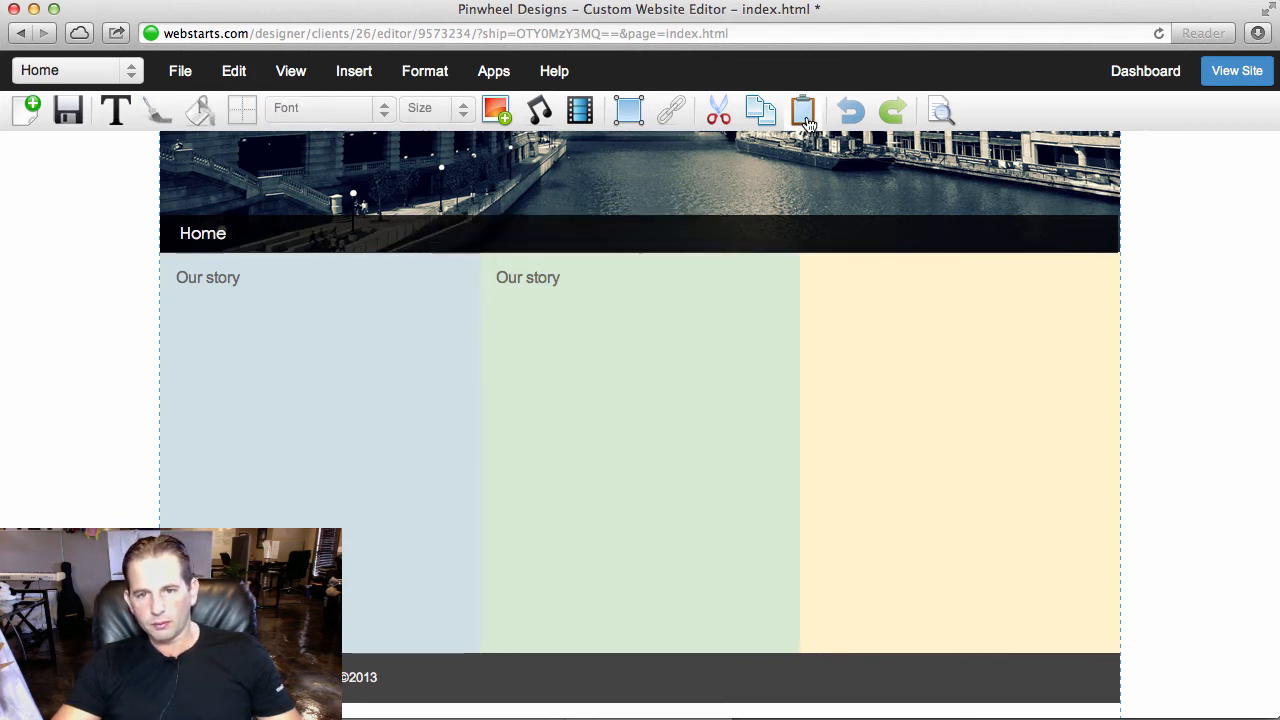
- Paste another copy of the "Our story" text box and move it horizontally to the top of the yellow column
click(400, 290)
key(super+v)
key(shift+Right)
key(shift+Right)
key(shift+Right)
key(shift+Right)
key(shift+Right)
key(shift+Right)
key(shift+Right)
key(shift+Right)
key(shift+Right)
key(shift+Right)
key(shift+Right)
key(shift+Right)
key(shift+Right)
key(shift+Right)
key(shift+Right)
key(shift+Right)
key(shift+Right)
key(shift+Right)
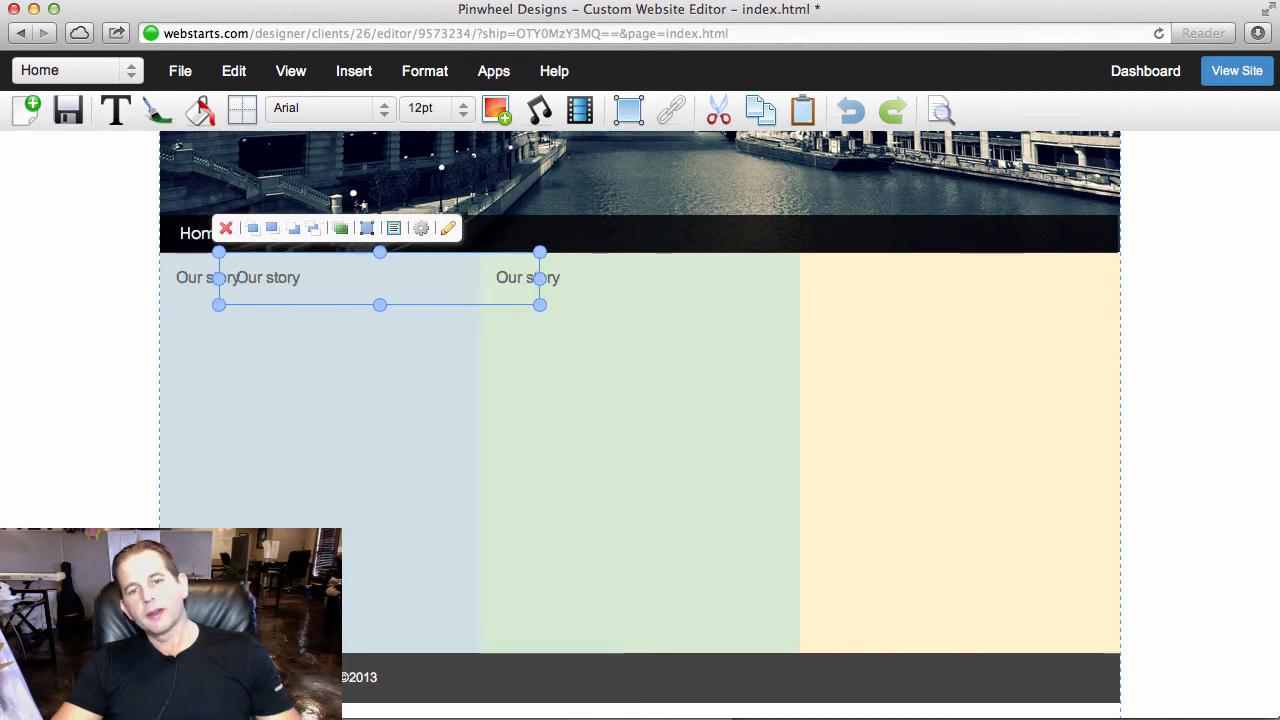
key(shift+Right)
key(shift+Right)
key(shift+Right)
key(shift+Right)
key(shift+Right)
key(shift+Right)
key(shift+Right)
key(shift+Right)
key(shift+Right)
key(shift+Right)
key(shift+Right)
key(shift+Right)
key(shift+Right)
key(shift+Right)
key(shift+Right)
key(shift+Right)
key(shift+Right)
key(shift+Right)
key(shift+Right)
key(shift+Right)
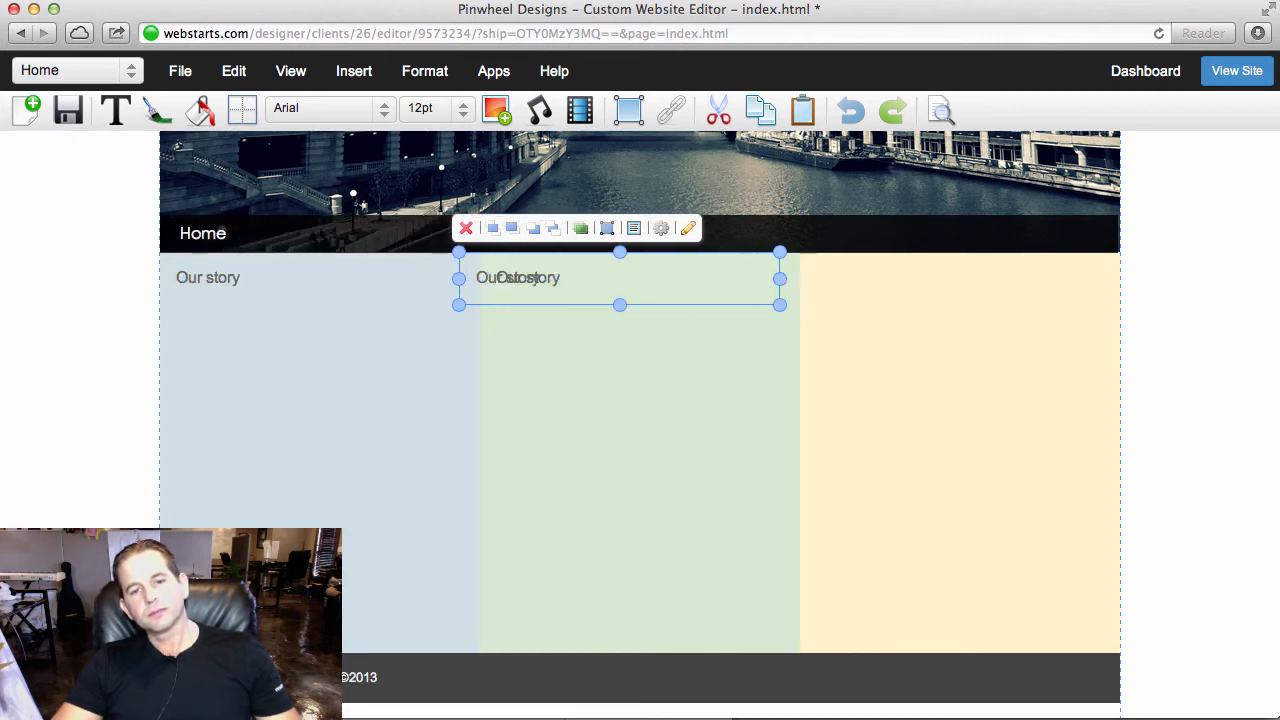
key(shift+Right)
key(shift+Right)
key(shift+Right)
key(shift+Right)
key(shift+Right)
key(shift+Right)
key(shift+Right)
key(shift+Right)
key(shift+Right)
key(shift+Right)
key(shift+Right)
key(shift+Right)
key(shift+Right)
key(shift+Right)
key(shift+Right)
key(shift+Right)
key(shift+Right)
key(shift+Right)
key(shift+Right)
key(shift+Right)
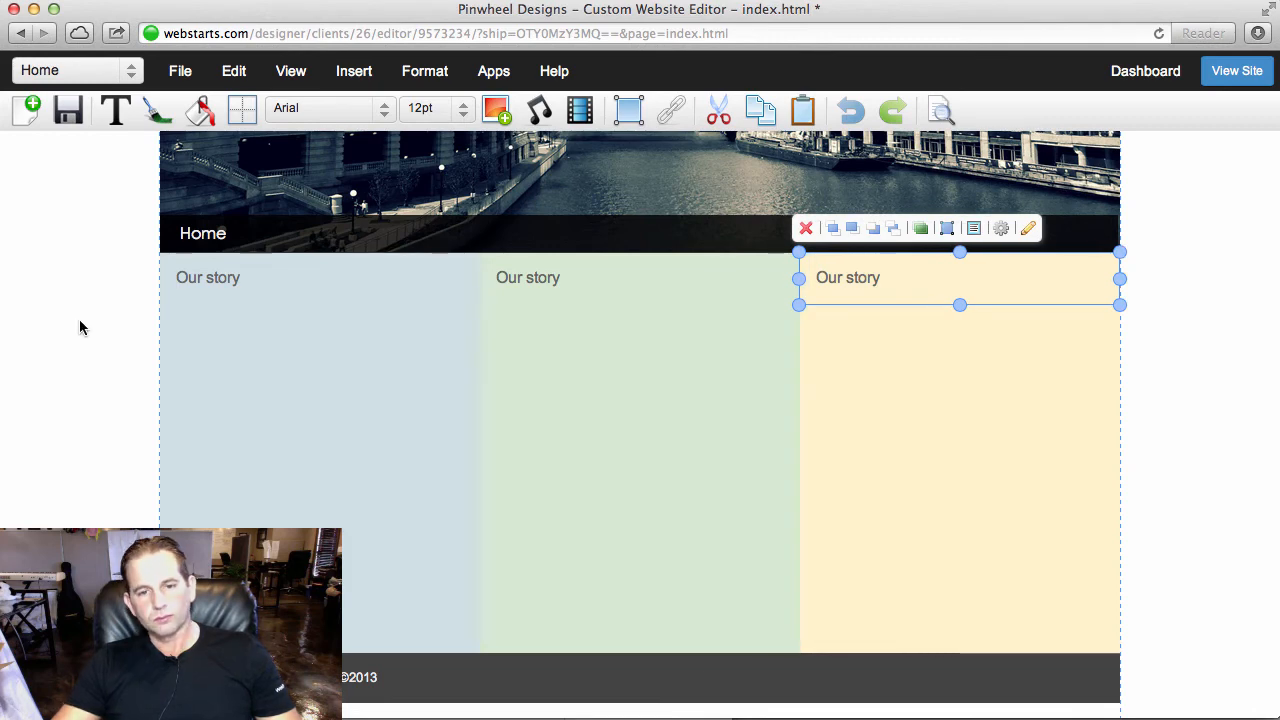
- Change the green column's heading text to "Our vision"
click(554, 271)
click(580, 269)
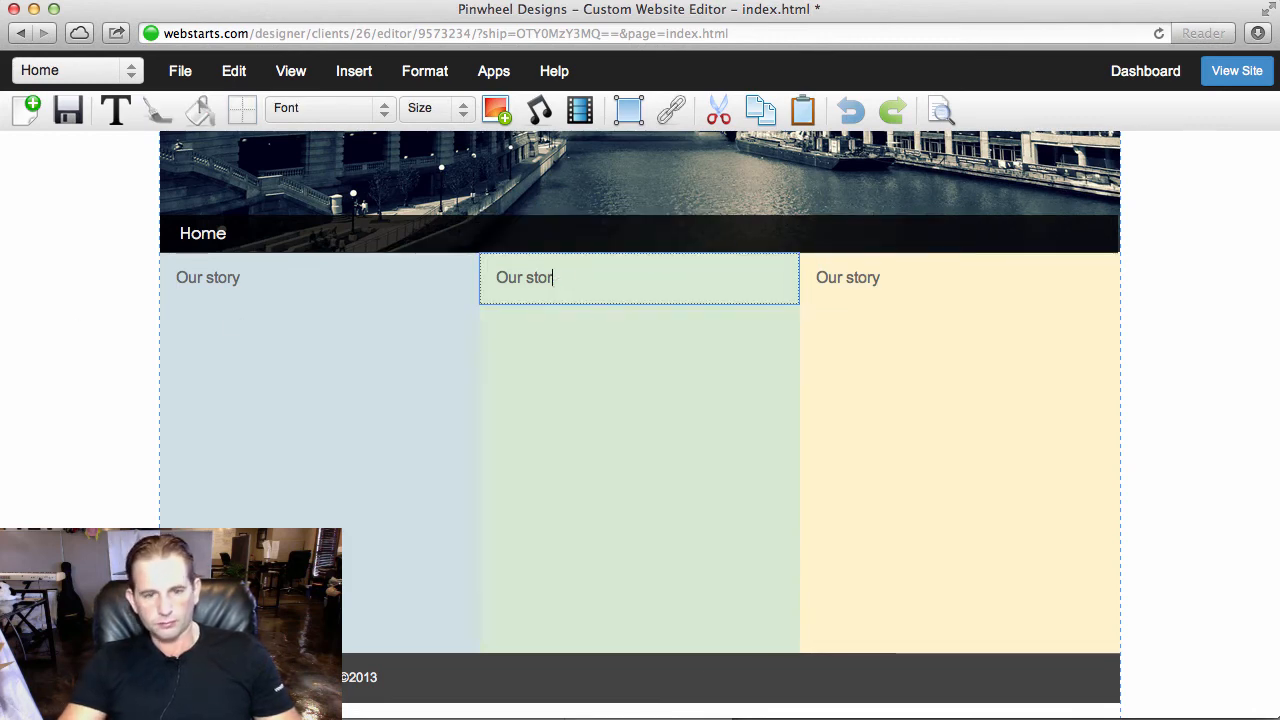
text(visio)
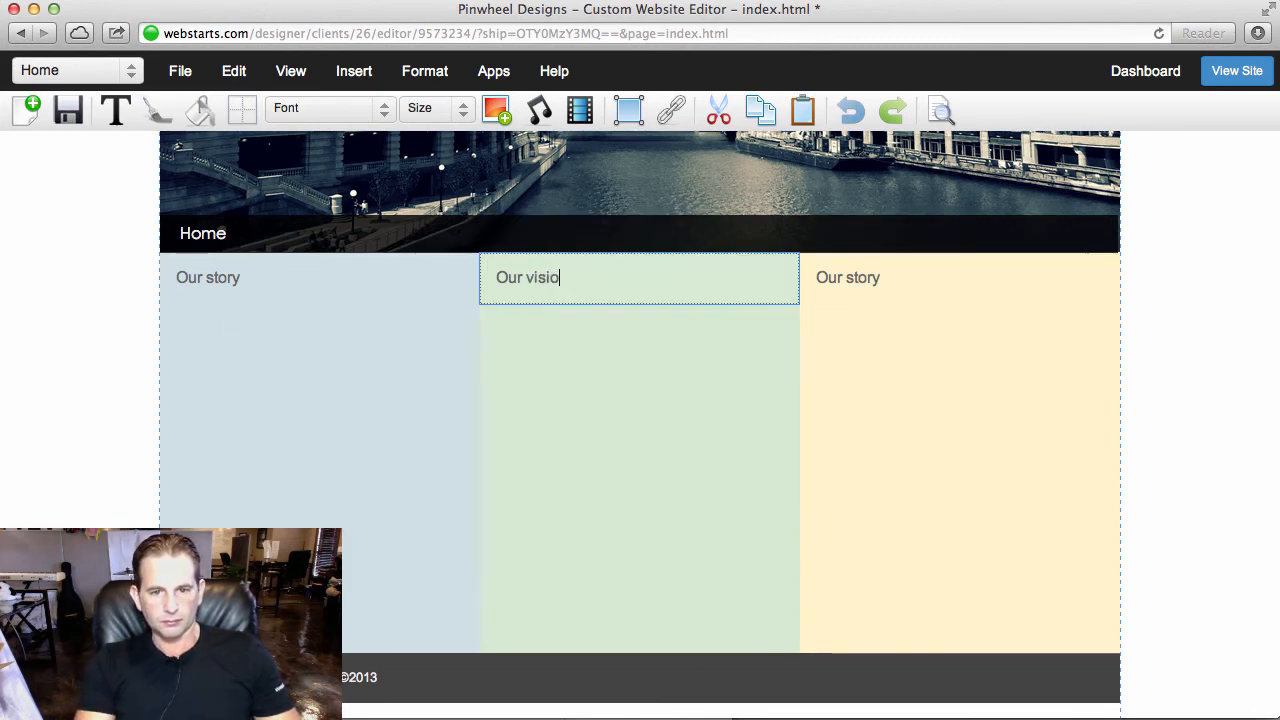
text(n)
- Replace the yellow column's heading text with "Latest news"
double_click(898, 285)
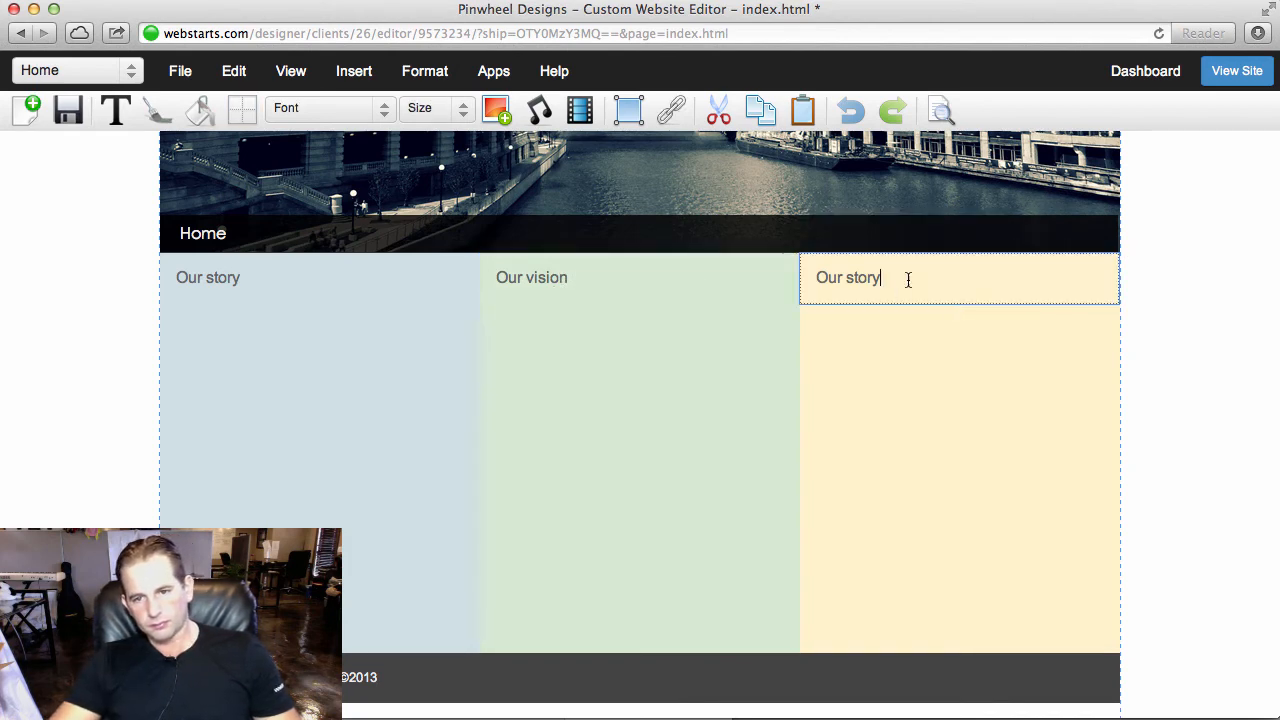
drag(908, 280, 811, 277)
text(:a)
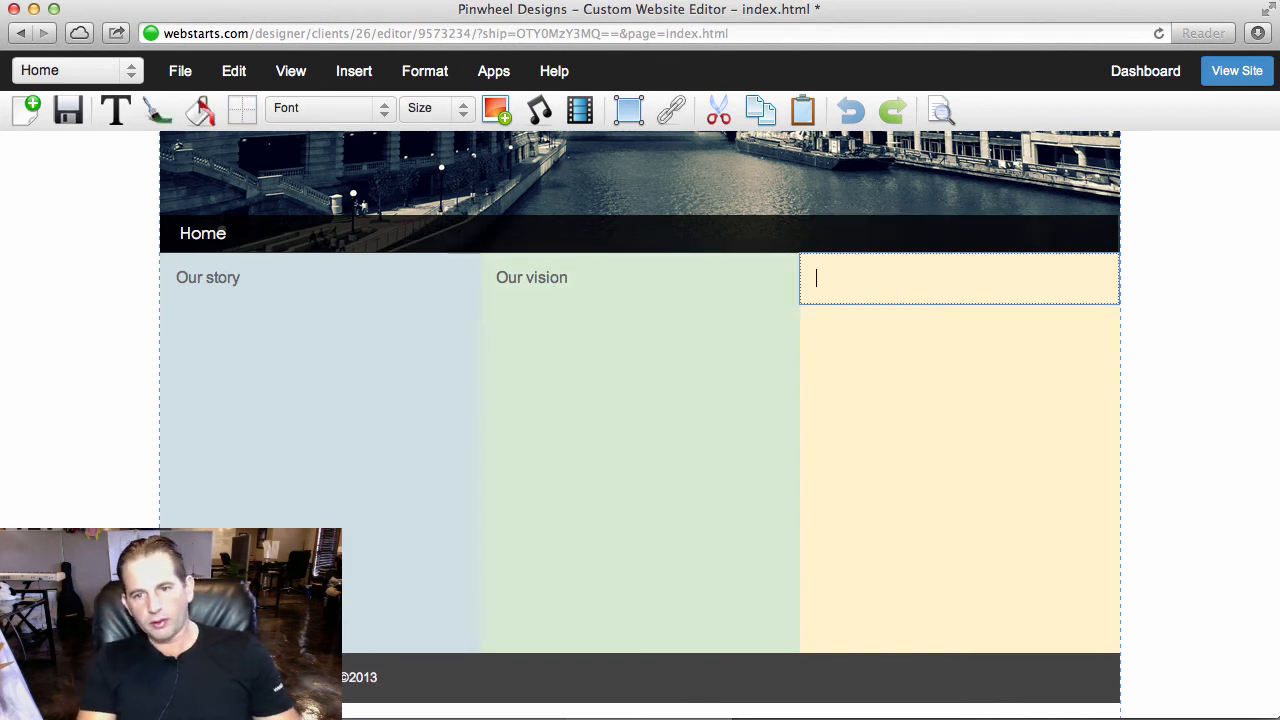
text(test new)
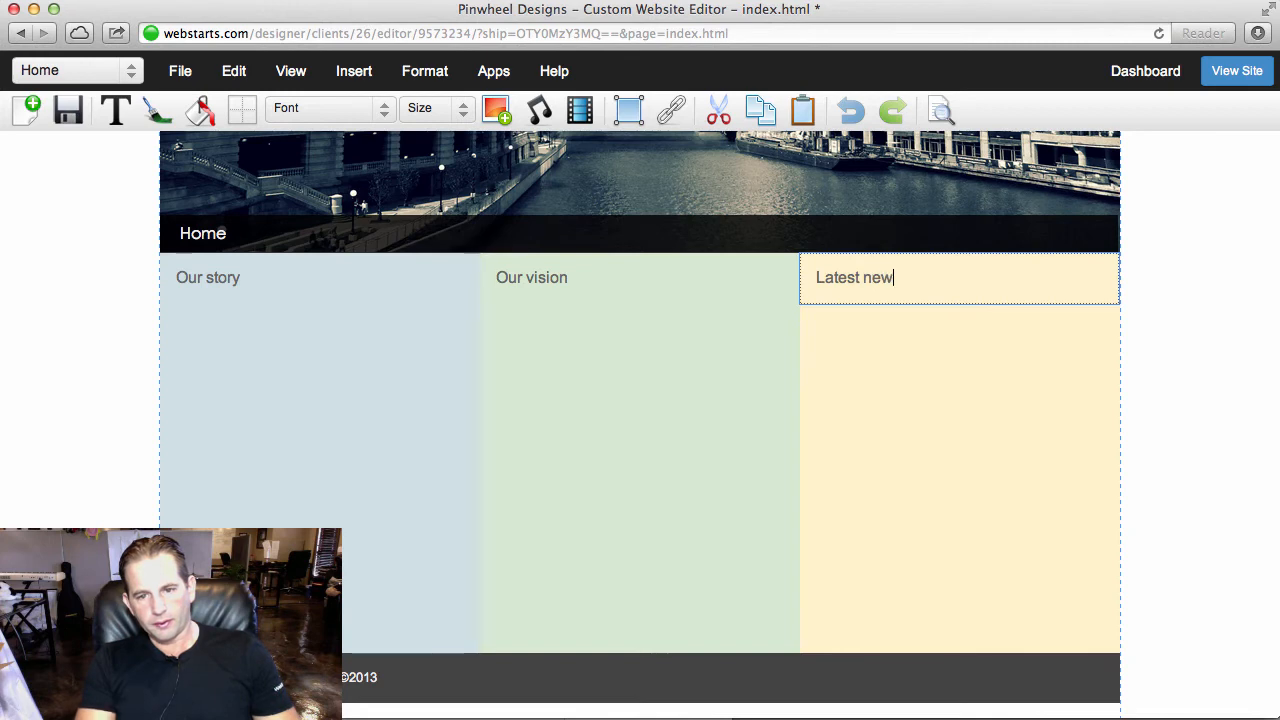
text(s)
click(1192, 319)
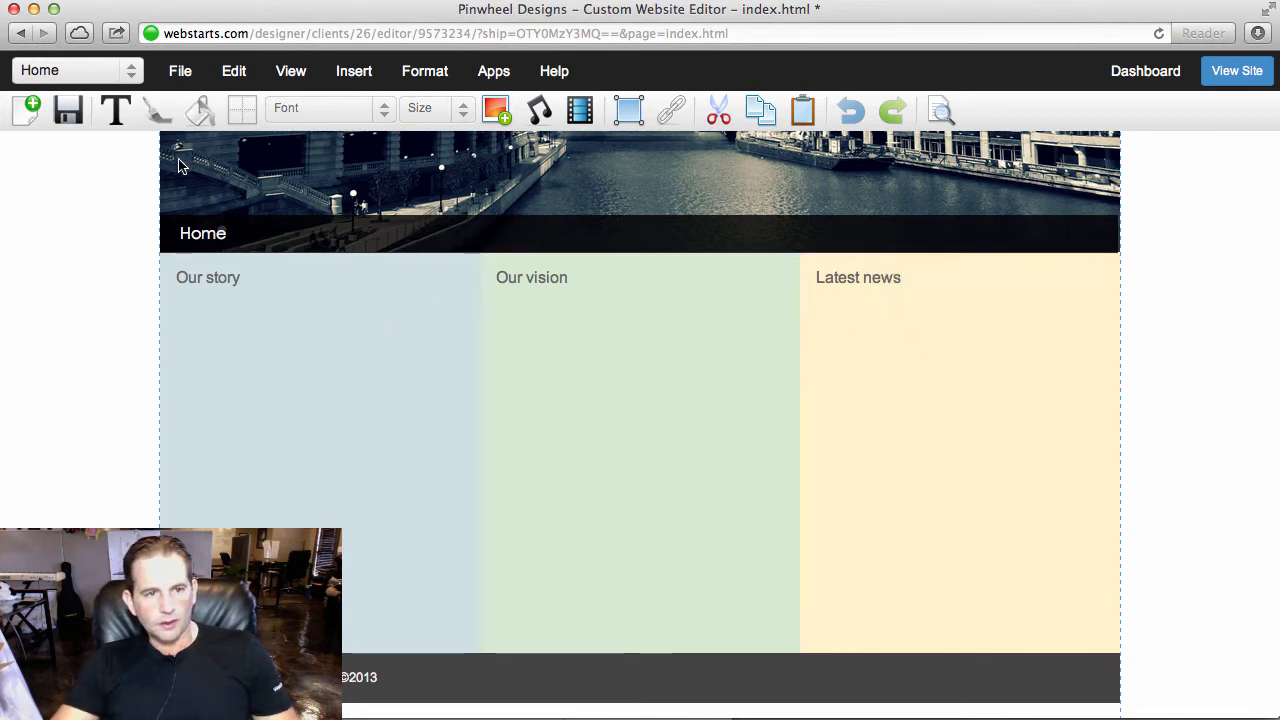
- Add a text box below the "Our story" heading, narrowed to fit the blue column and stretched down to nearly the column's bottom
click(125, 112)
drag(134, 169, 302, 353)
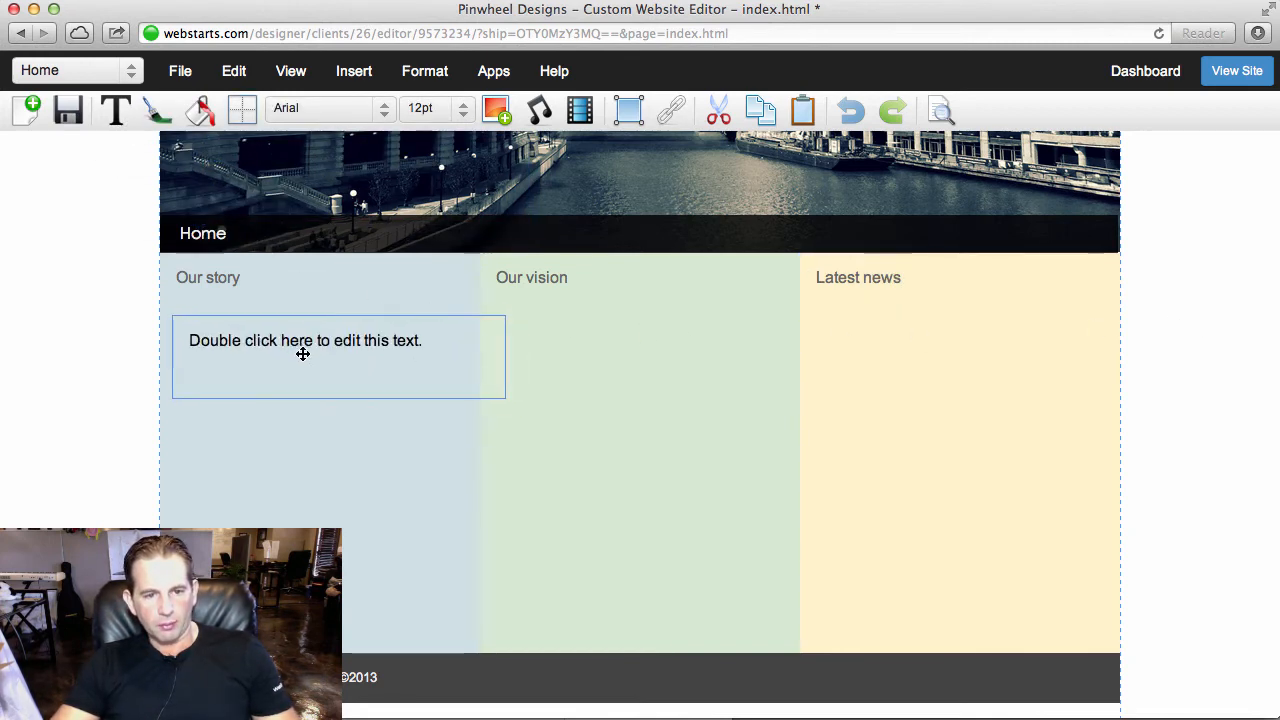
drag(506, 349, 443, 351)
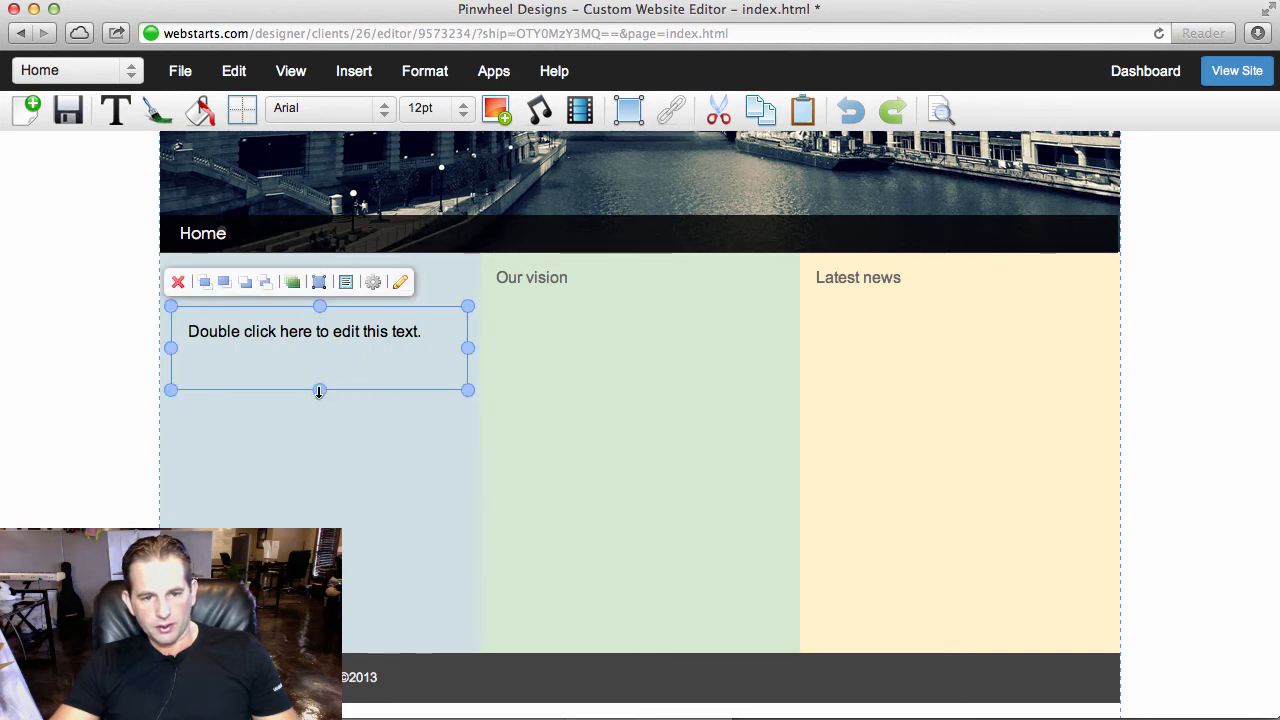
drag(319, 392, 319, 639)
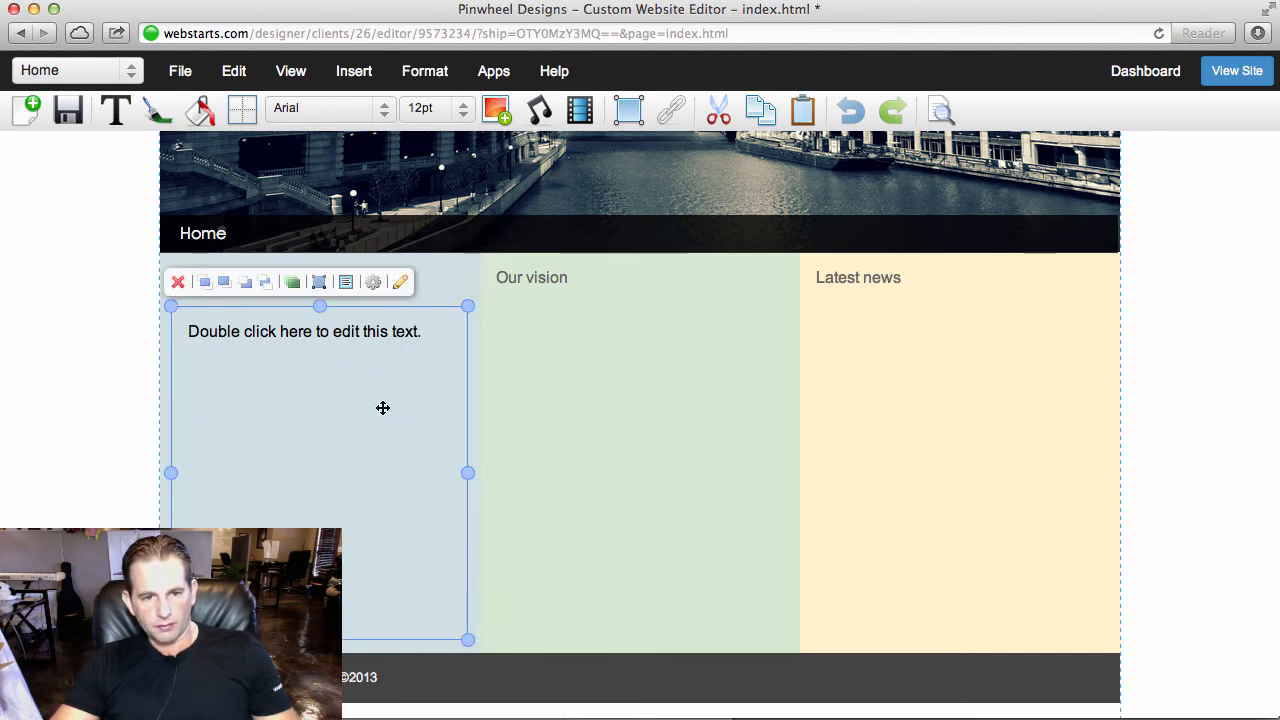
- Replace the placeholder text in the blue column's body text box with "Whatever content I want into here."
double_click(383, 407)
key(super+a)
text(Wha)
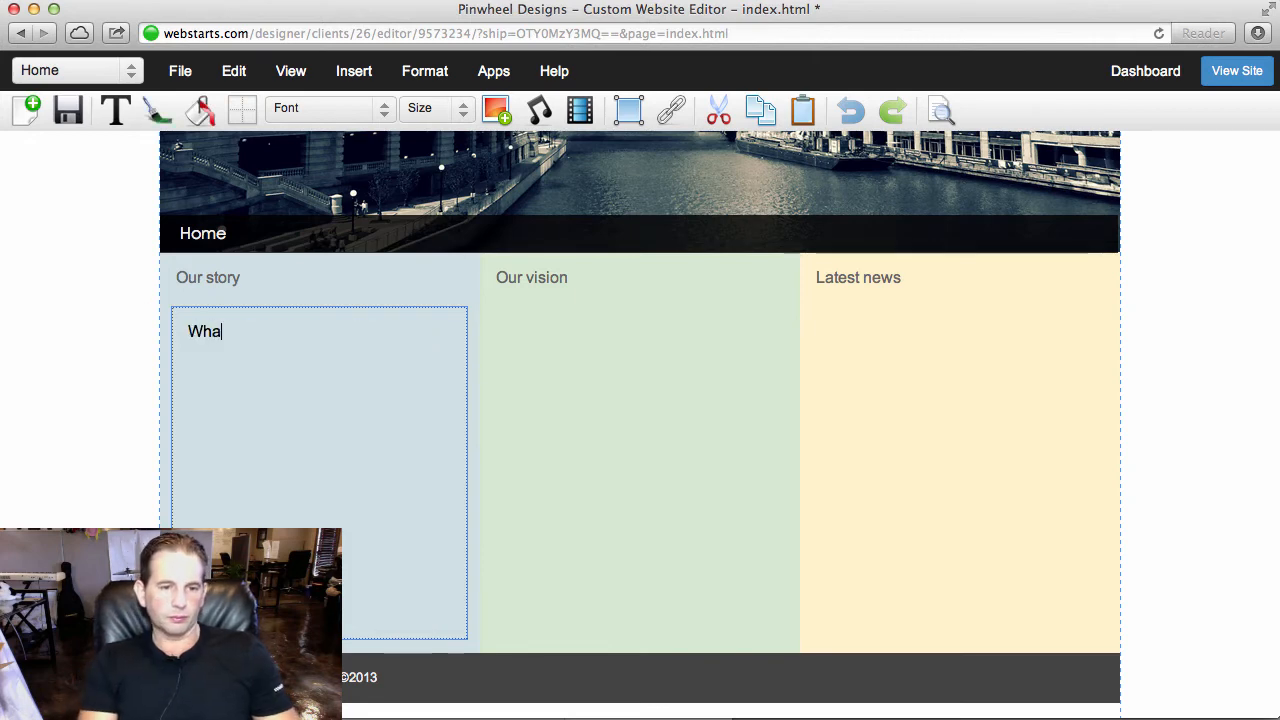
text(tever content I)
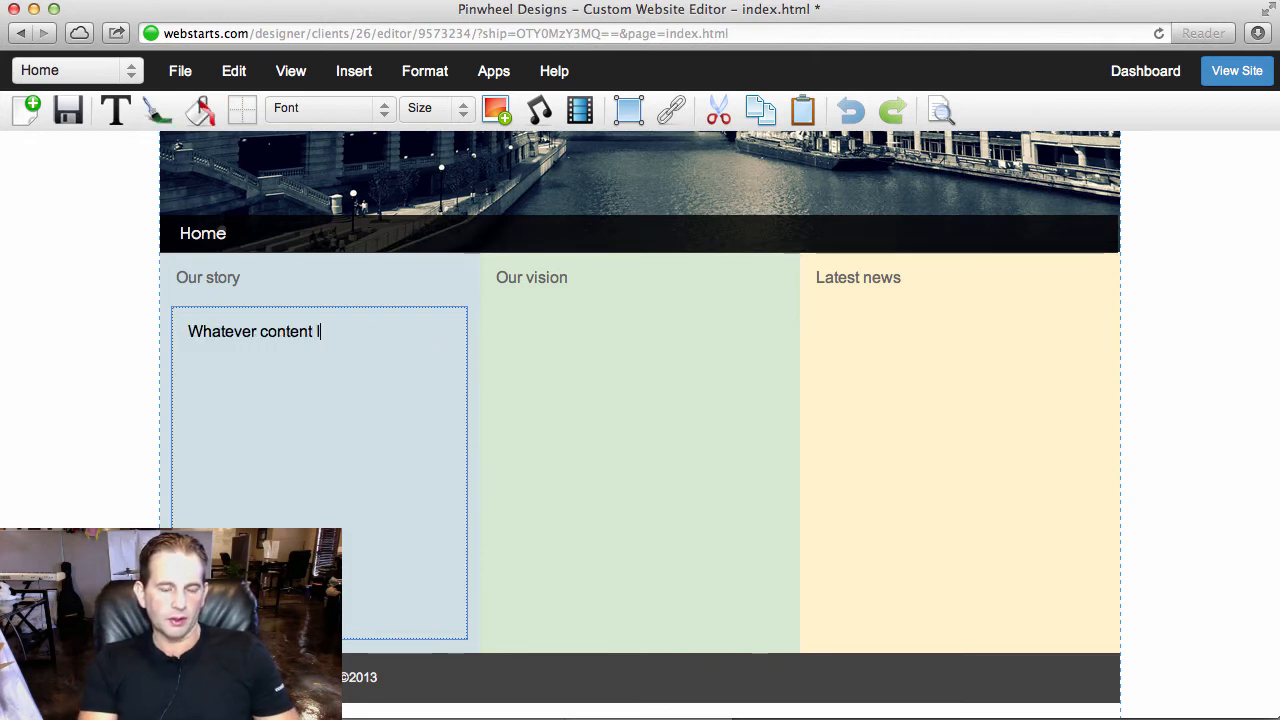
text( want into here.)
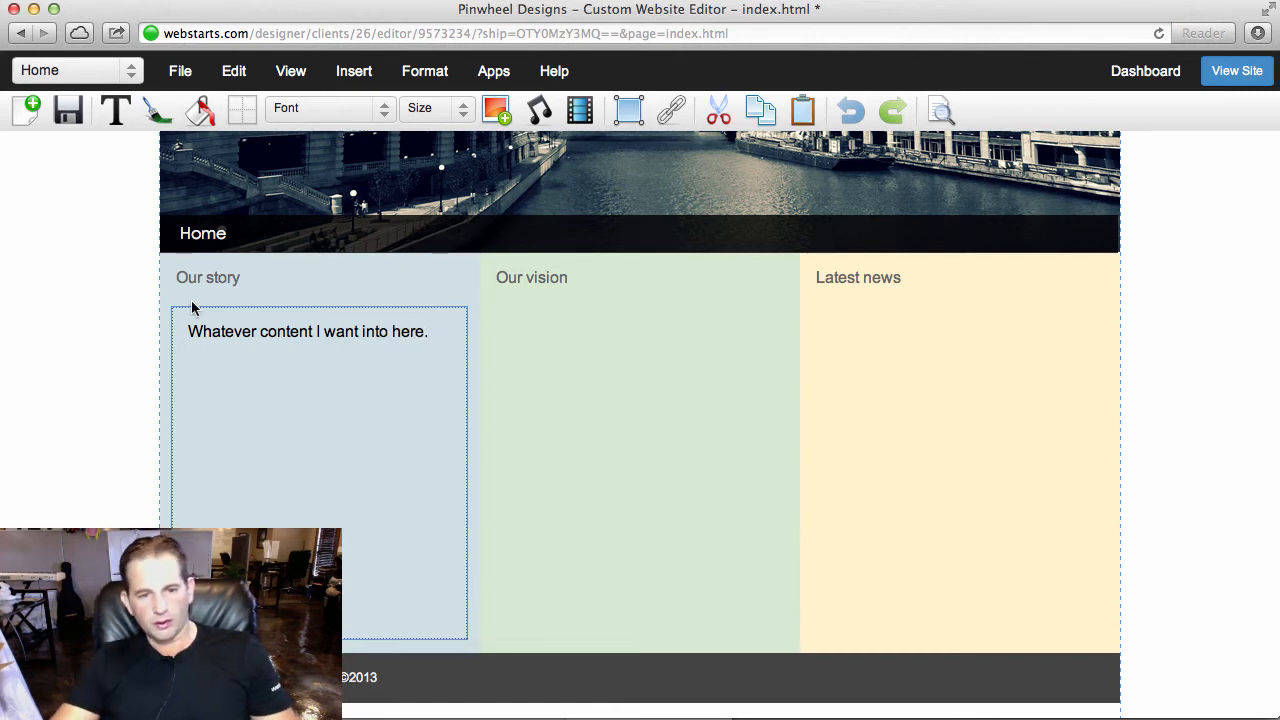
- Change the blue column's body text colour to very dark grey
drag(432, 334, 176, 120)
click(172, 116)
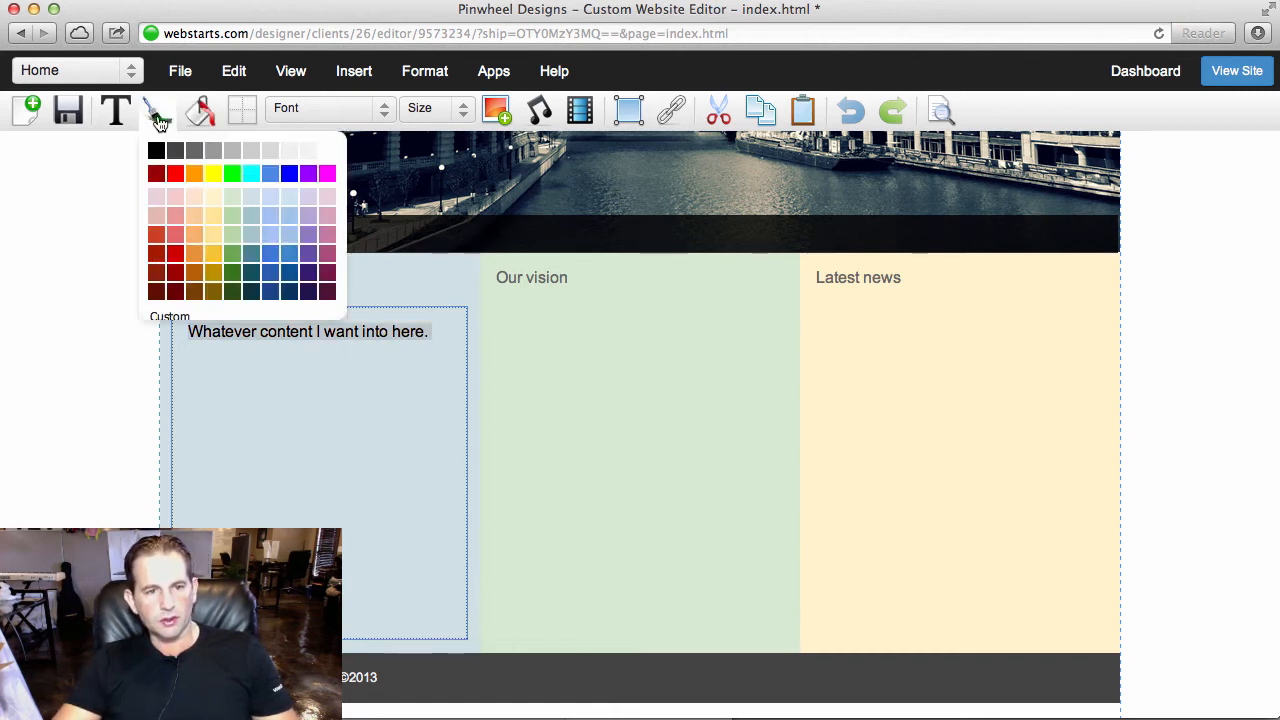
click(180, 148)
click(80, 389)
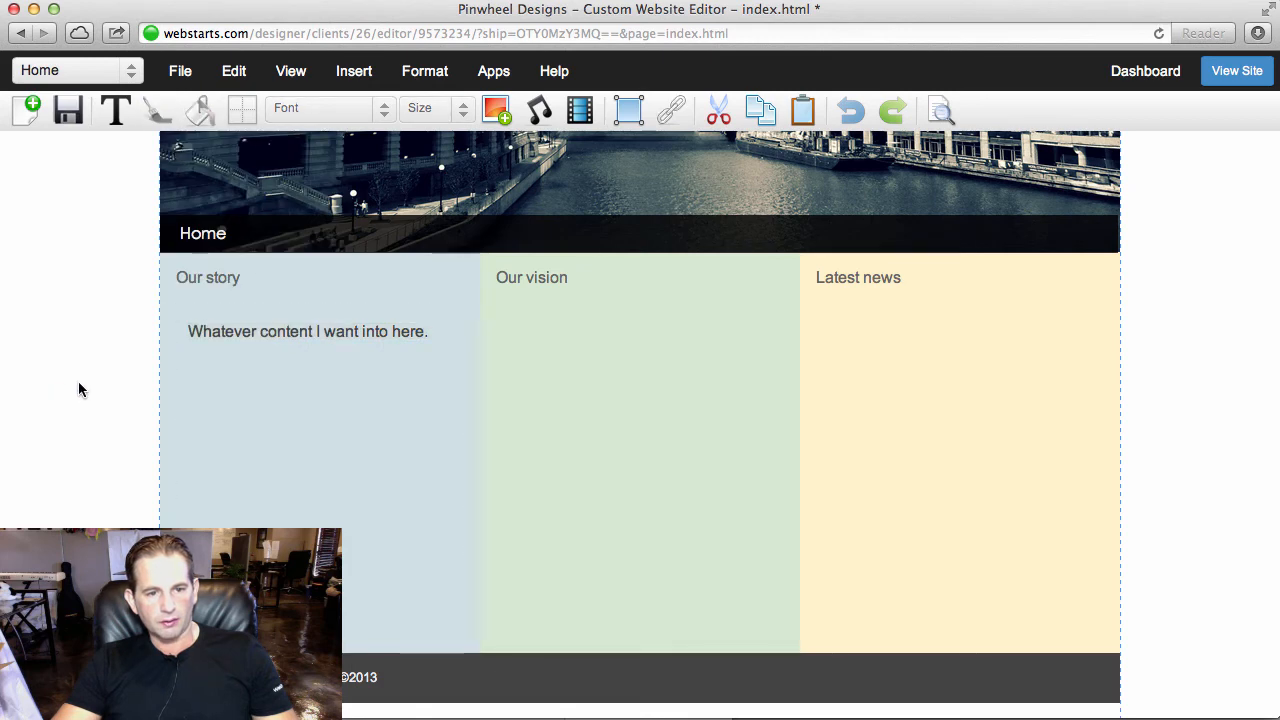
- Recolour the blue column's body text to a lighter dark grey matching the headings
click(240, 338)
click(203, 118)
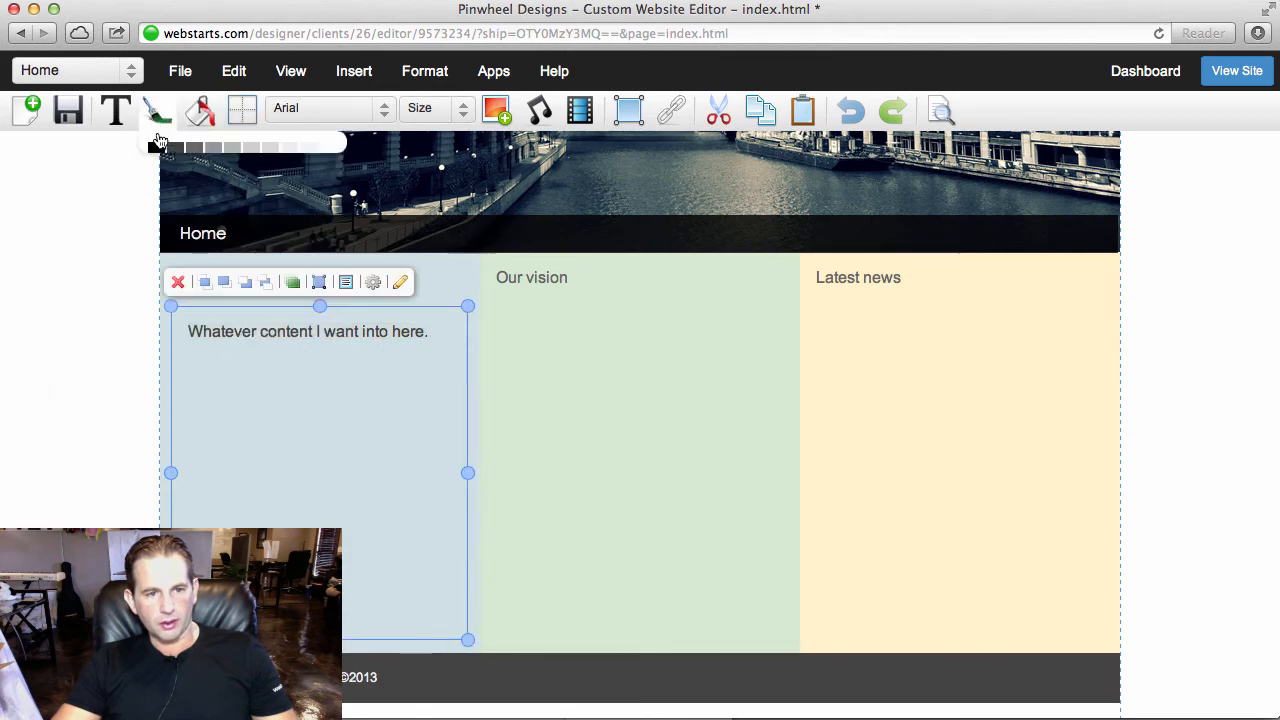
click(23, 292)
click(23, 297)
- Copy the blue column's body text box and place the pasted copy below "Our vision" in the green column
click(324, 340)
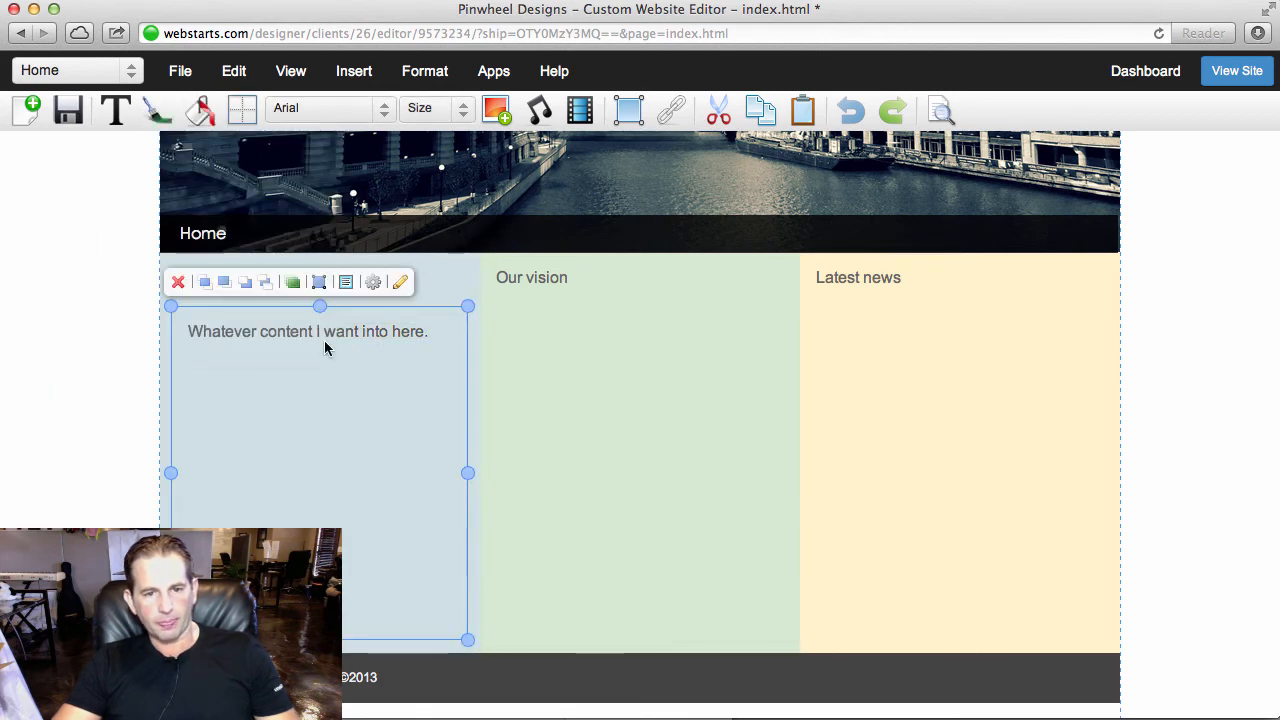
click(754, 113)
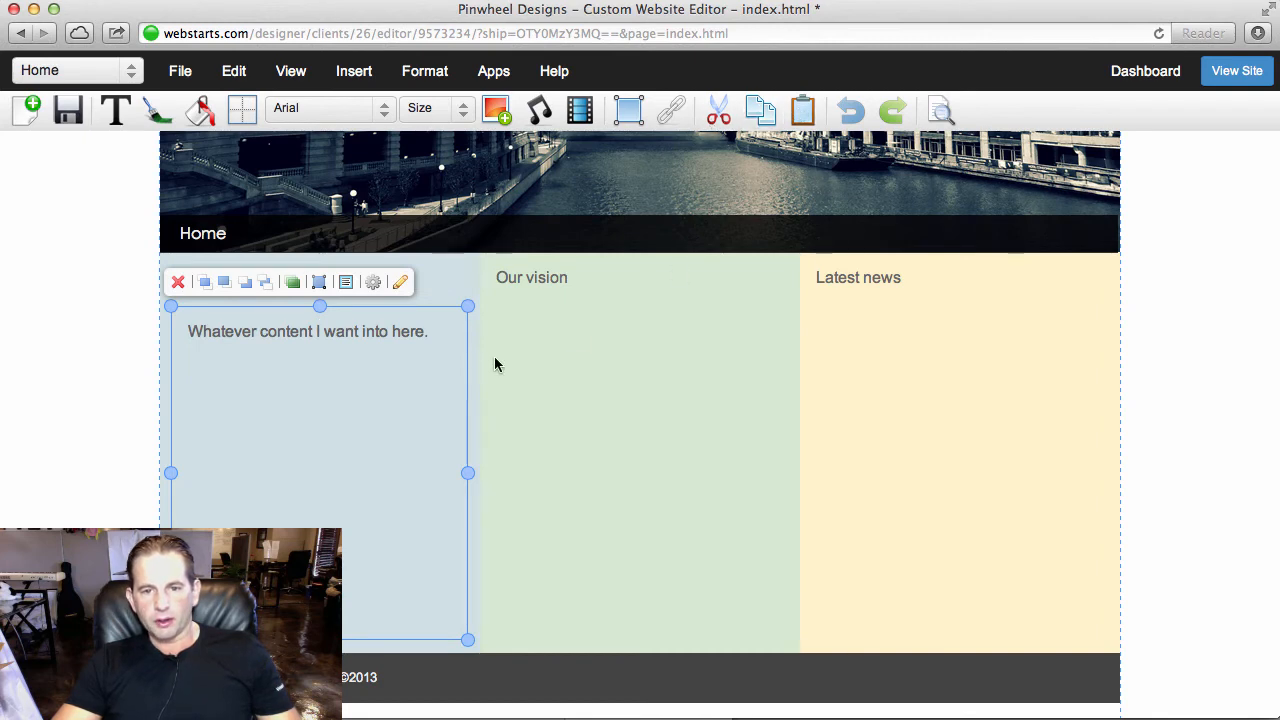
drag(371, 377, 691, 377)
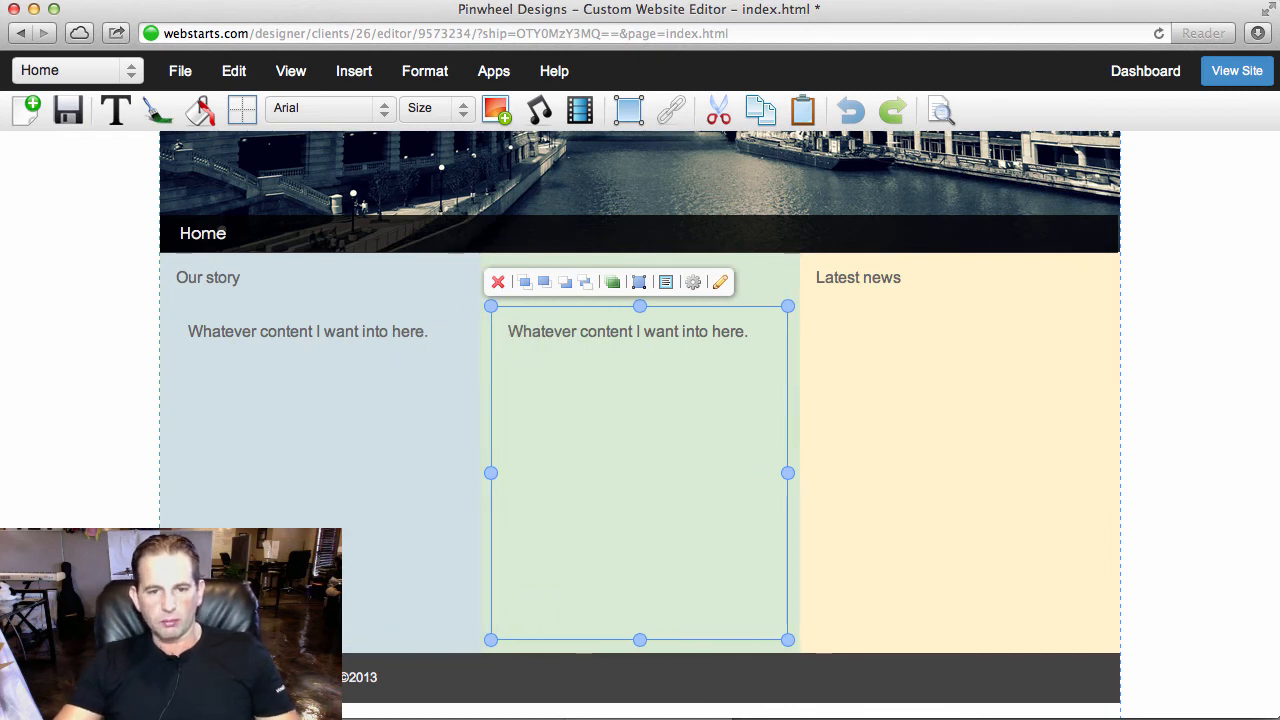
- Paste another copy of the body text box and move it horizontally below "Latest news" in the yellow column
click(925, 218)
click(802, 112)
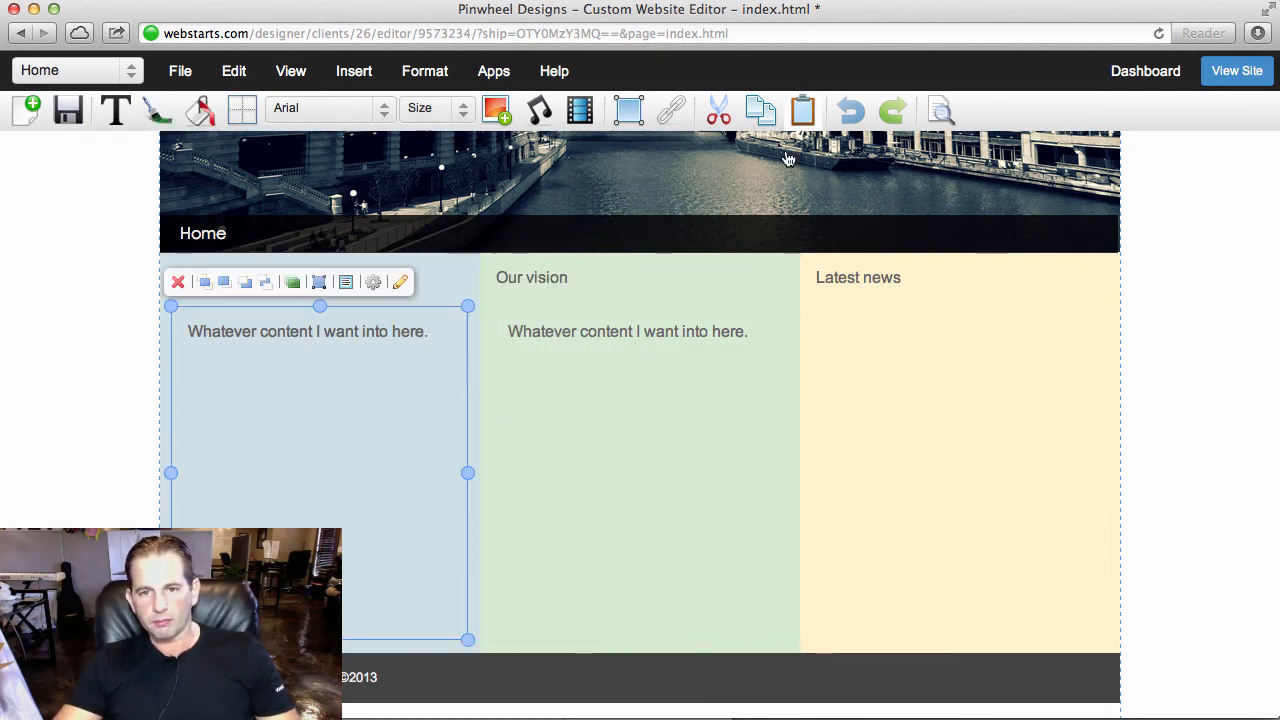
drag(337, 339, 976, 341)
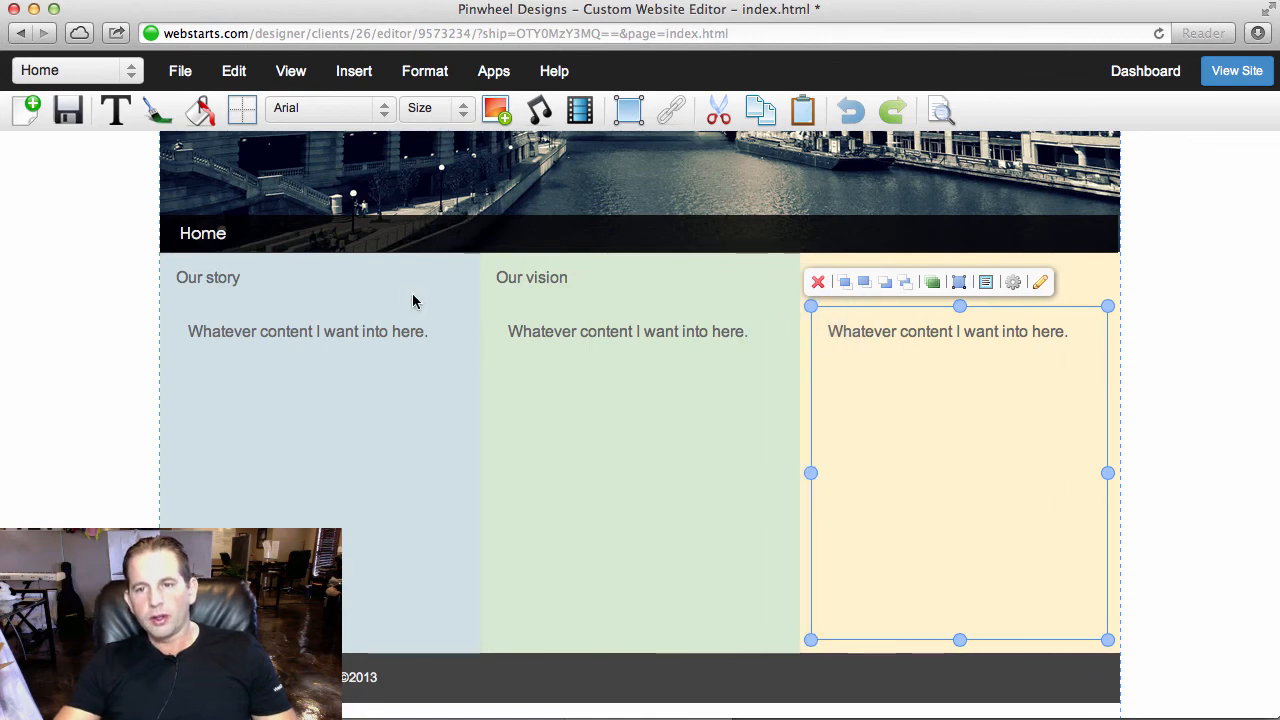
- Insert a shape on the cityscape header and position it just inside the image's upper-left corner
scroll(854, 229, up, 5)
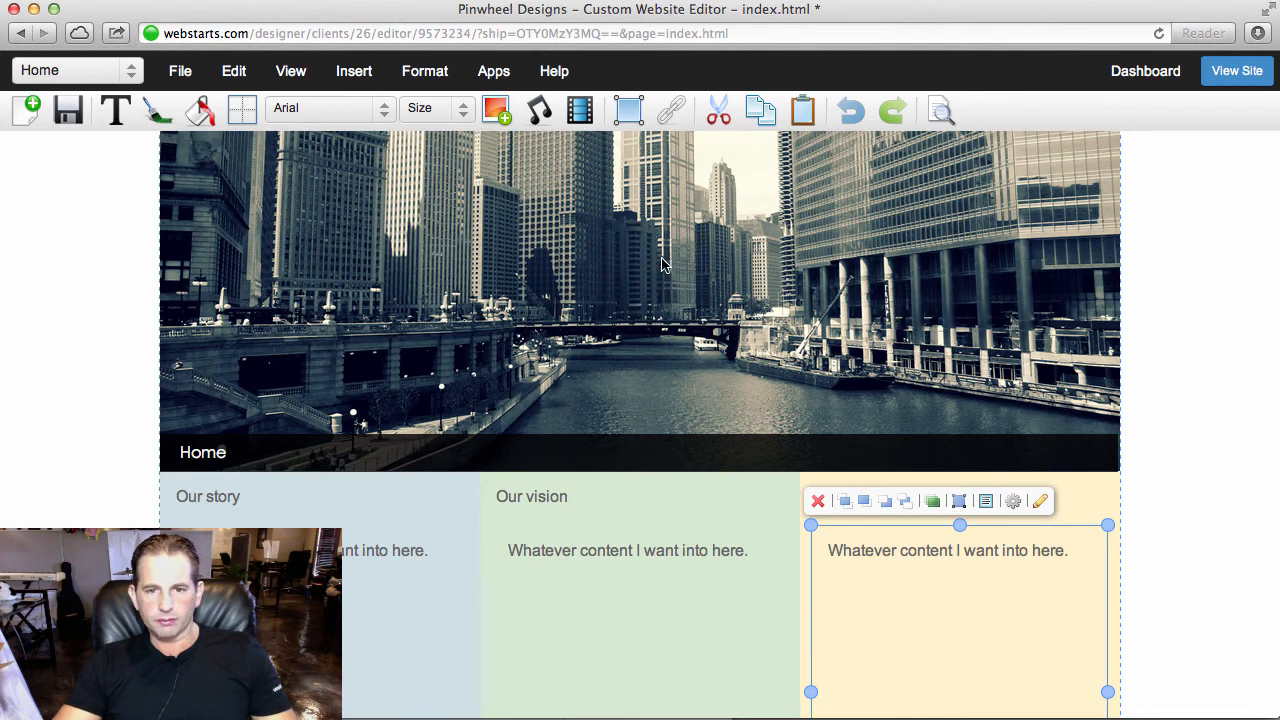
click(628, 110)
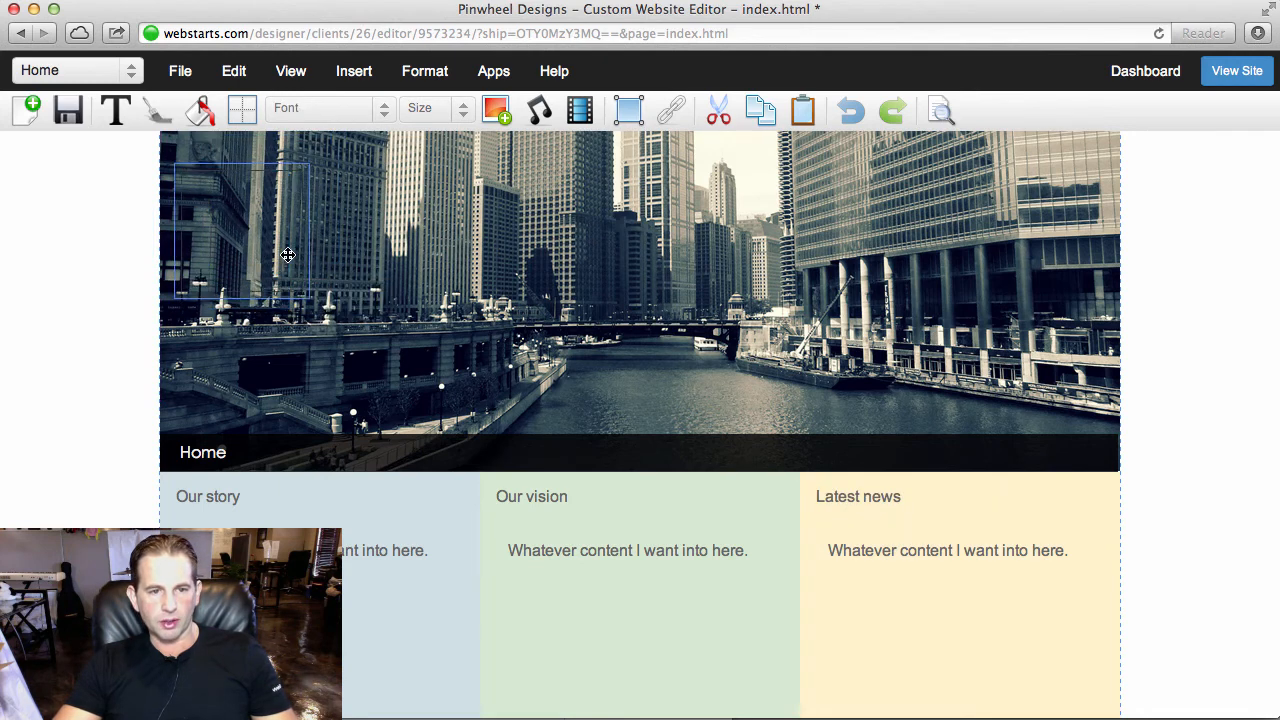
click(288, 255)
drag(288, 255, 231, 214)
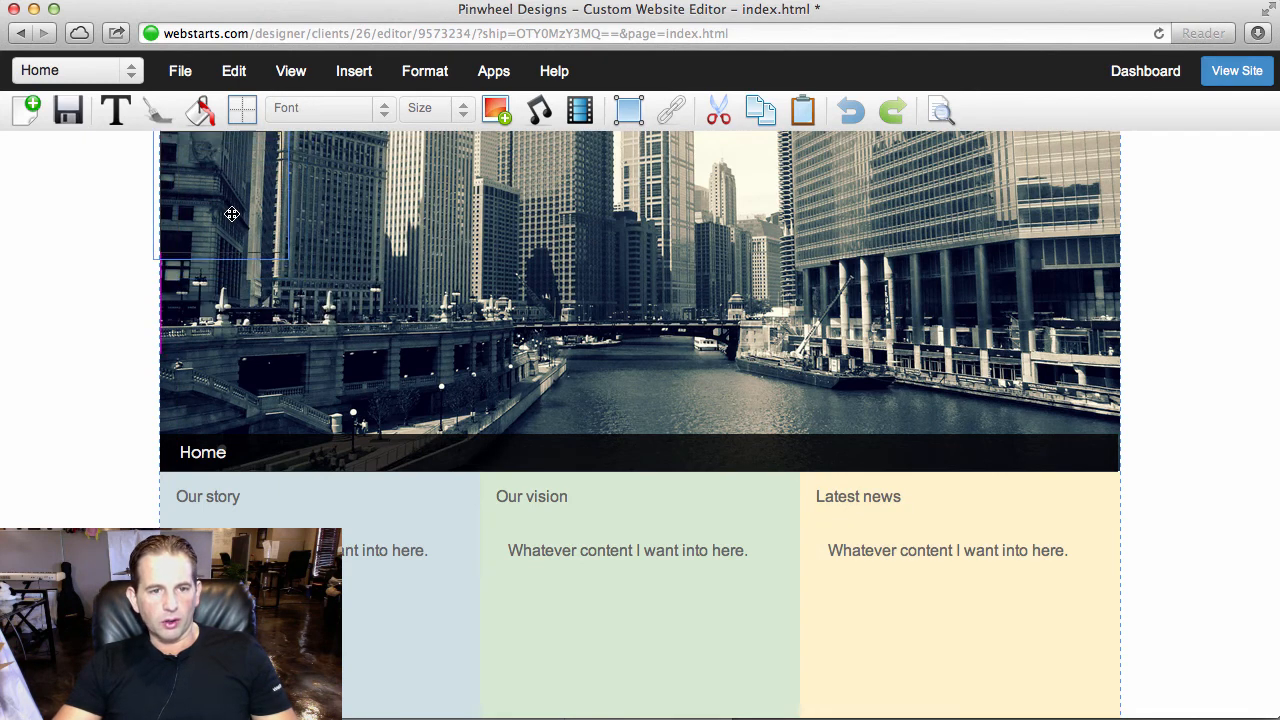
key(Right)
key(Right)
key(Down)
key(Down)
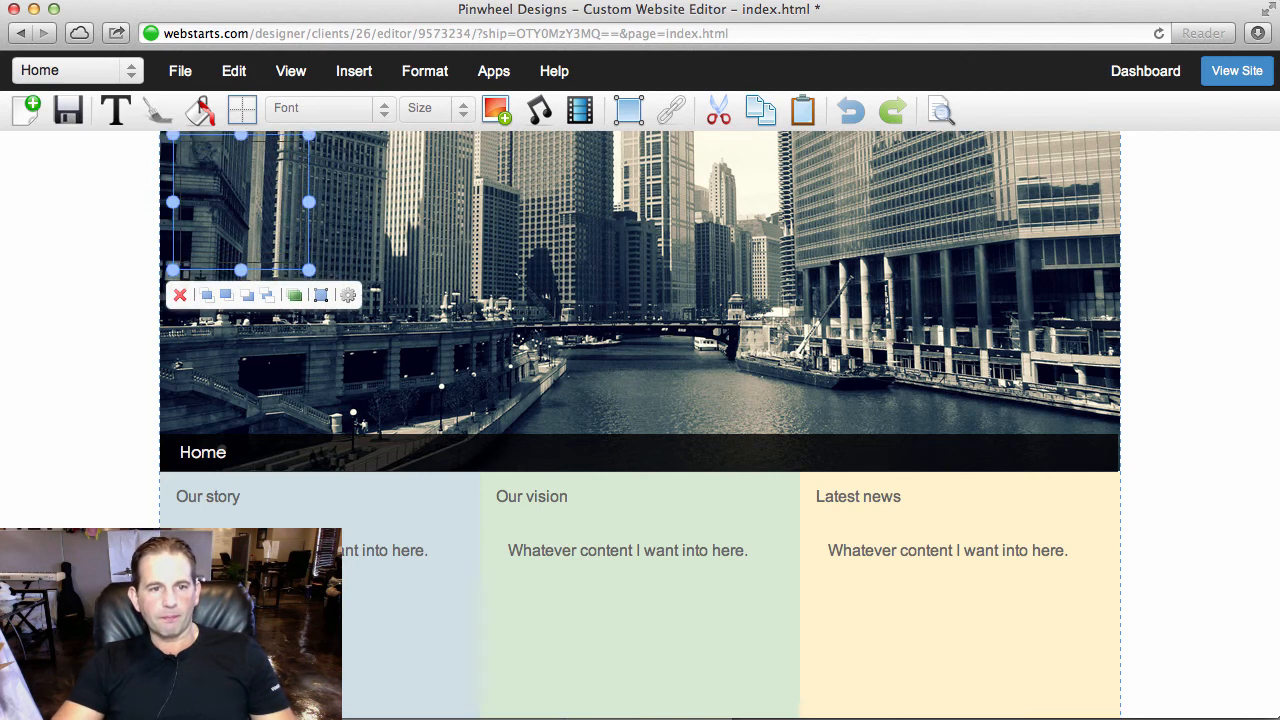
click(990, 336)
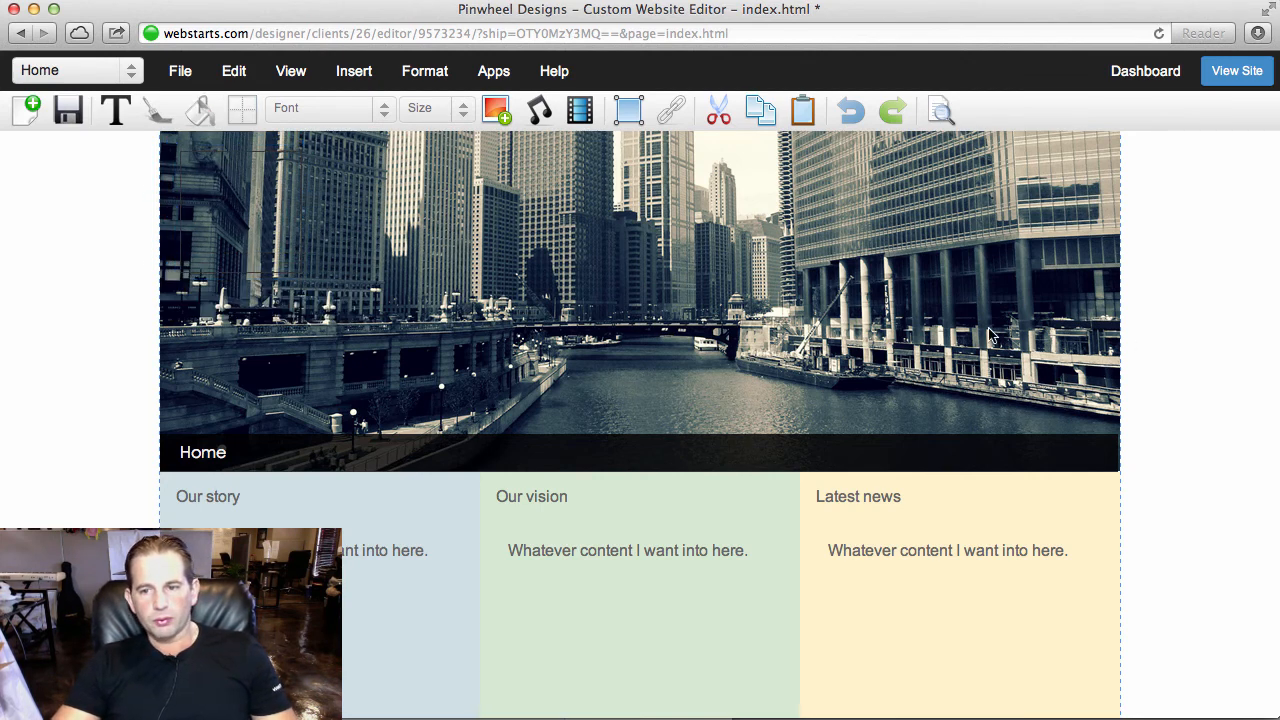
- Fill the header shape with black and apply a stroke of No Border with 0px width
click(304, 228)
click(271, 189)
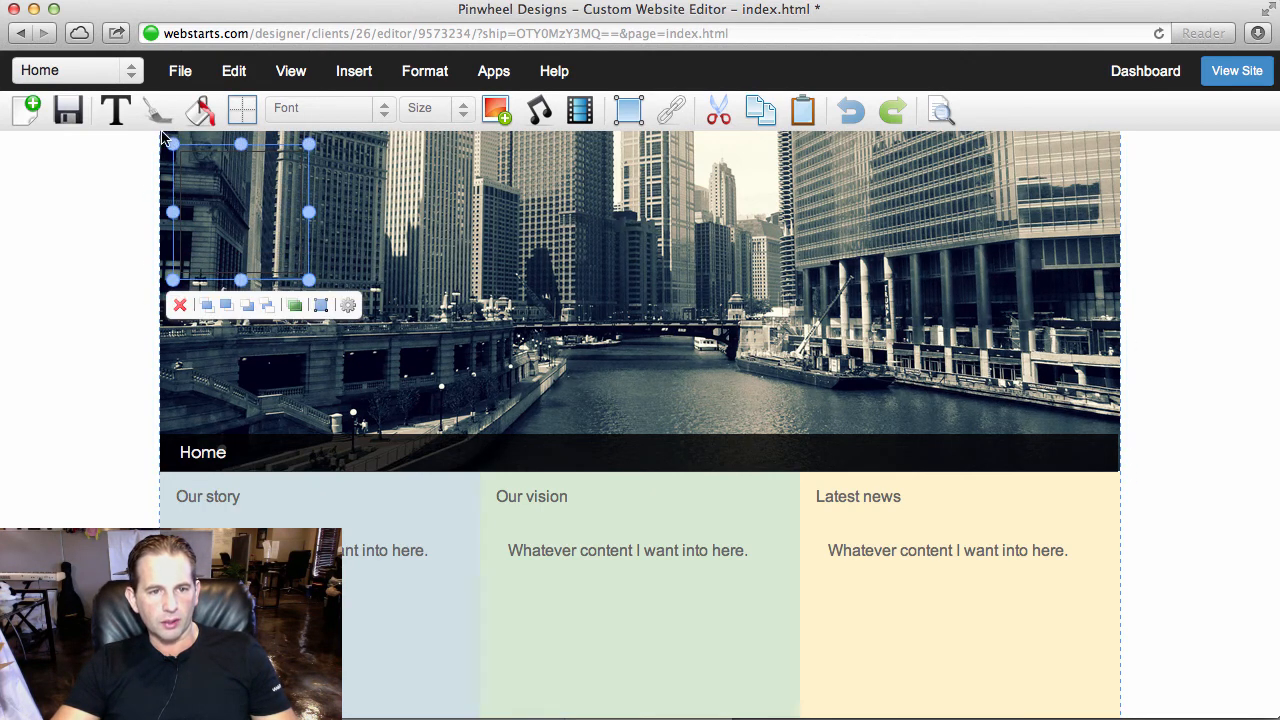
click(200, 110)
click(199, 176)
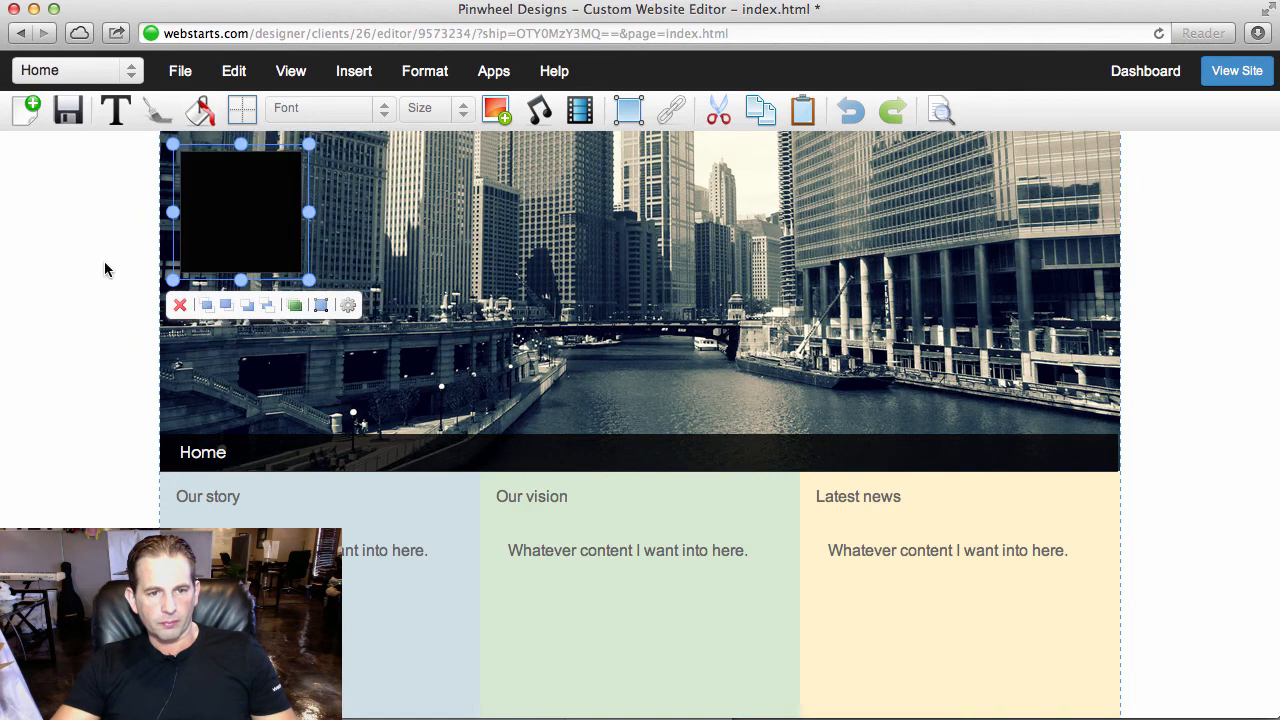
click(238, 112)
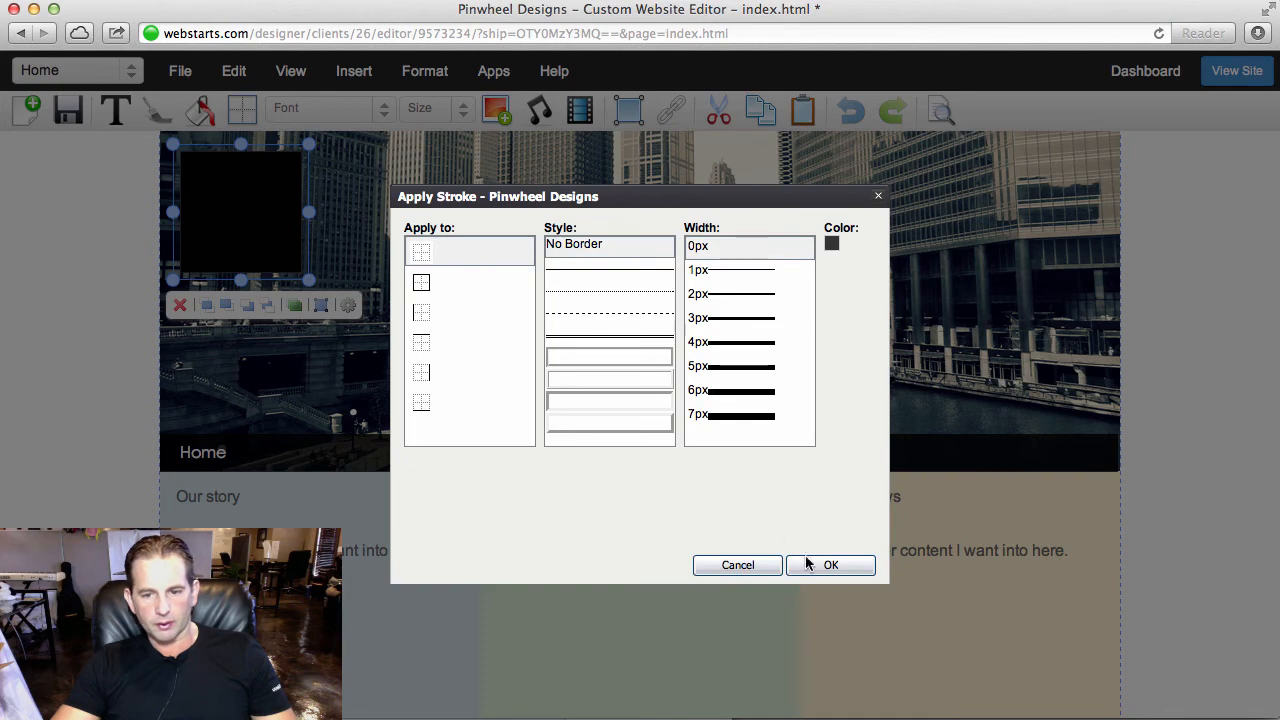
click(809, 564)
- Resize the black header shape to a width of 200 and a height of 100
click(321, 303)
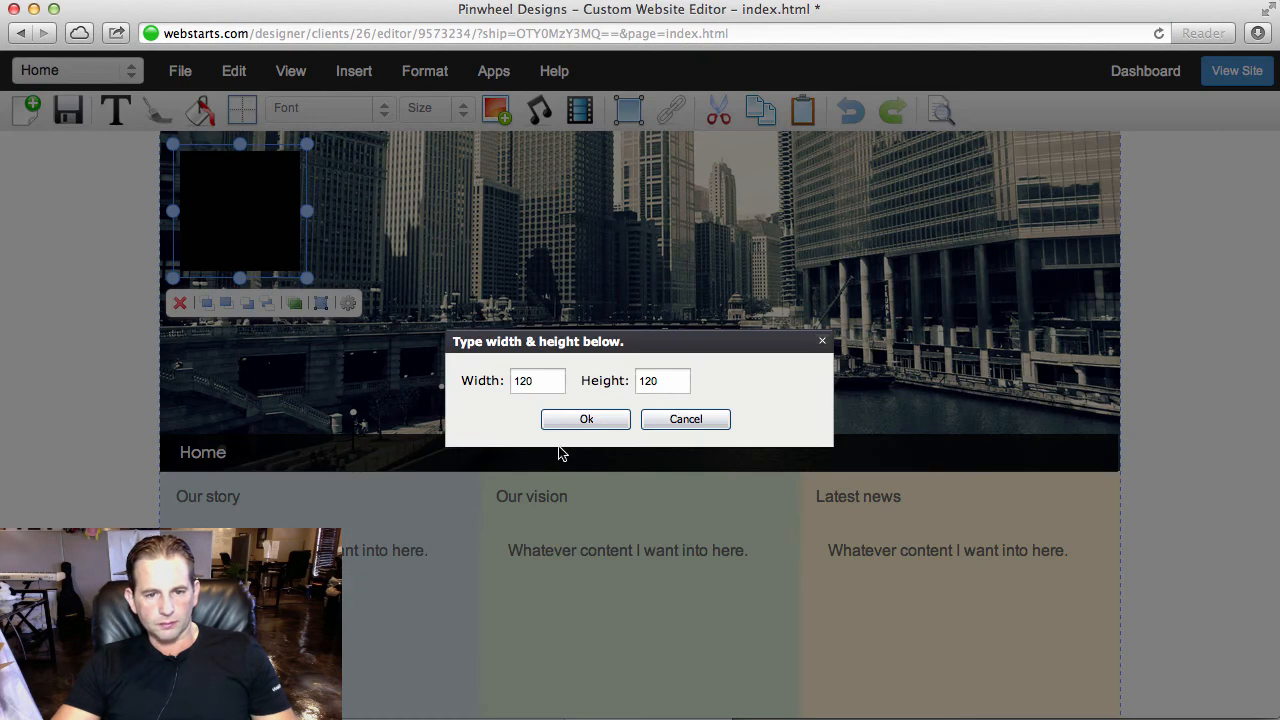
click(560, 381)
text(2)
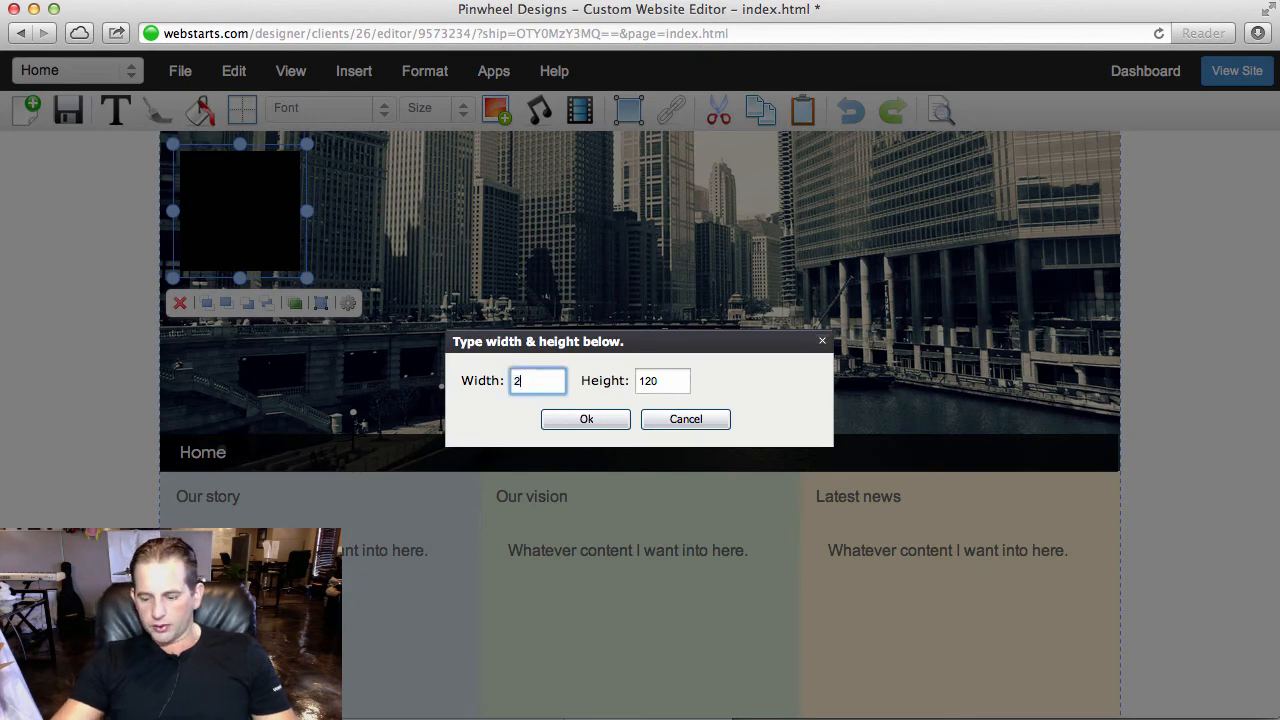
text(00)
click(648, 380)
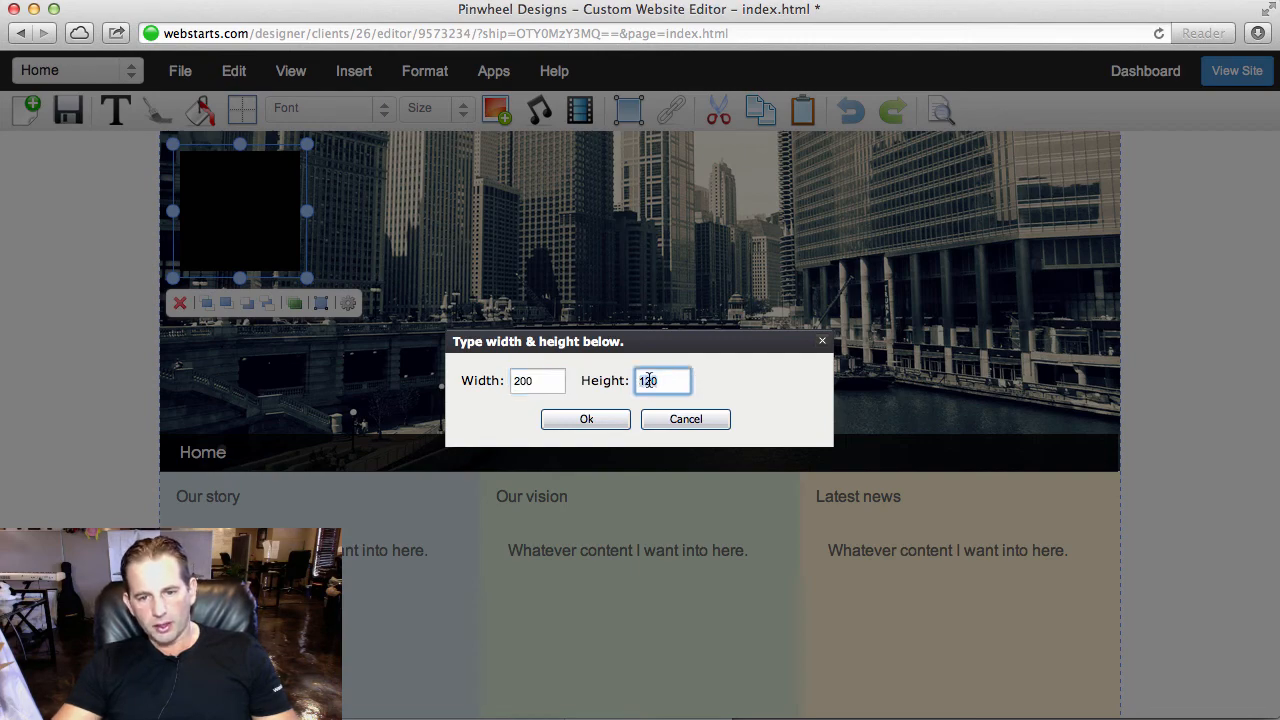
key(BackSpace)
key(BackSpace)
text(00)
click(620, 424)
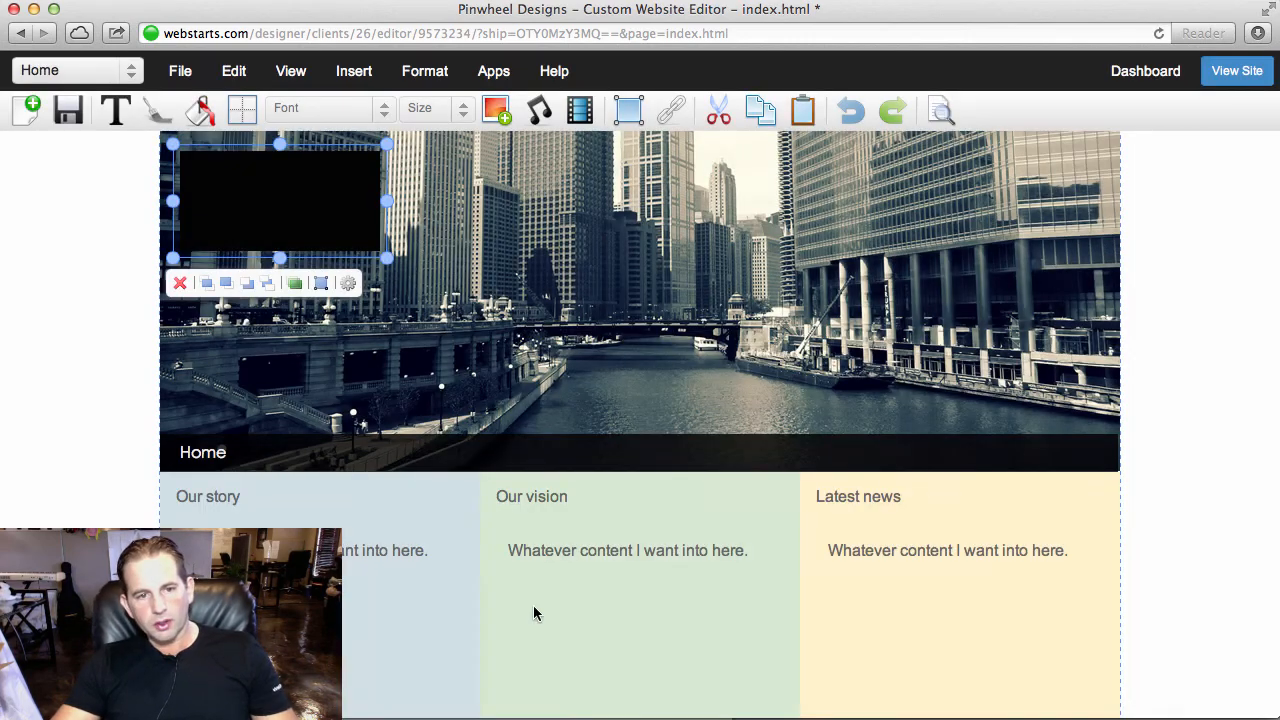
click(349, 370)
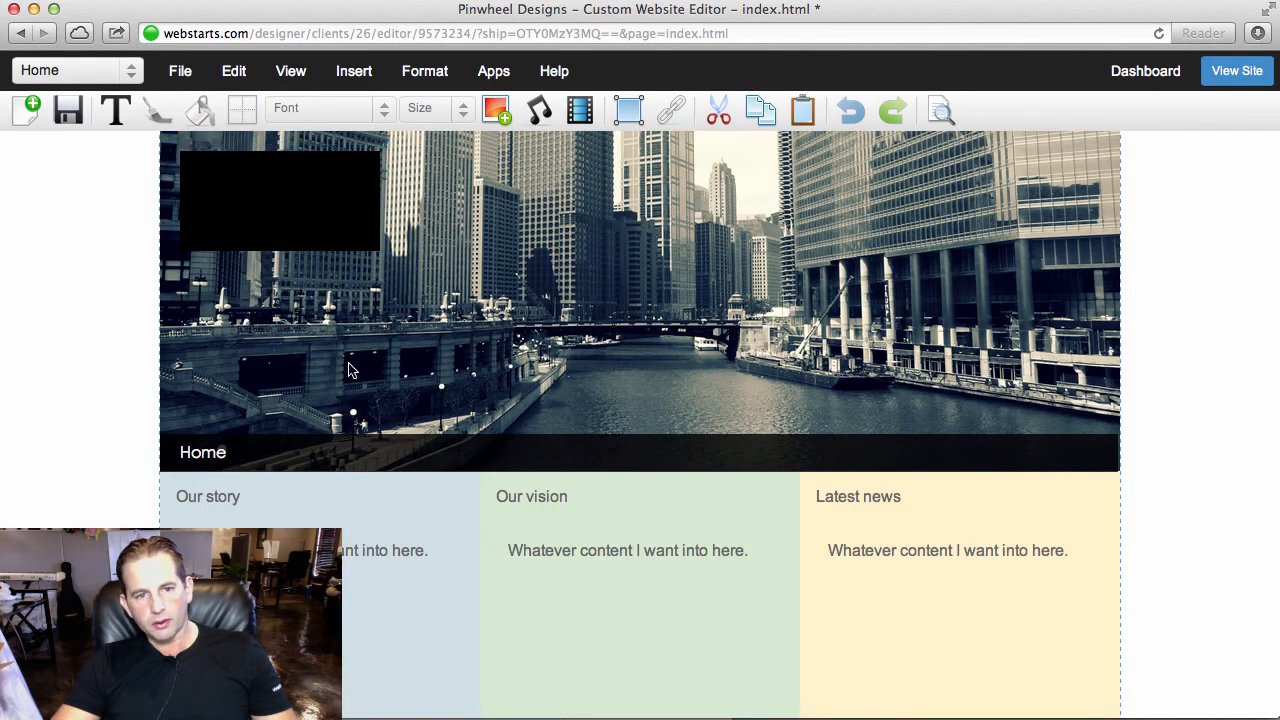
- Add a text box over the black header rectangle and change its text colour to light grey
click(121, 116)
click(141, 154)
drag(405, 175, 381, 192)
click(157, 110)
click(251, 151)
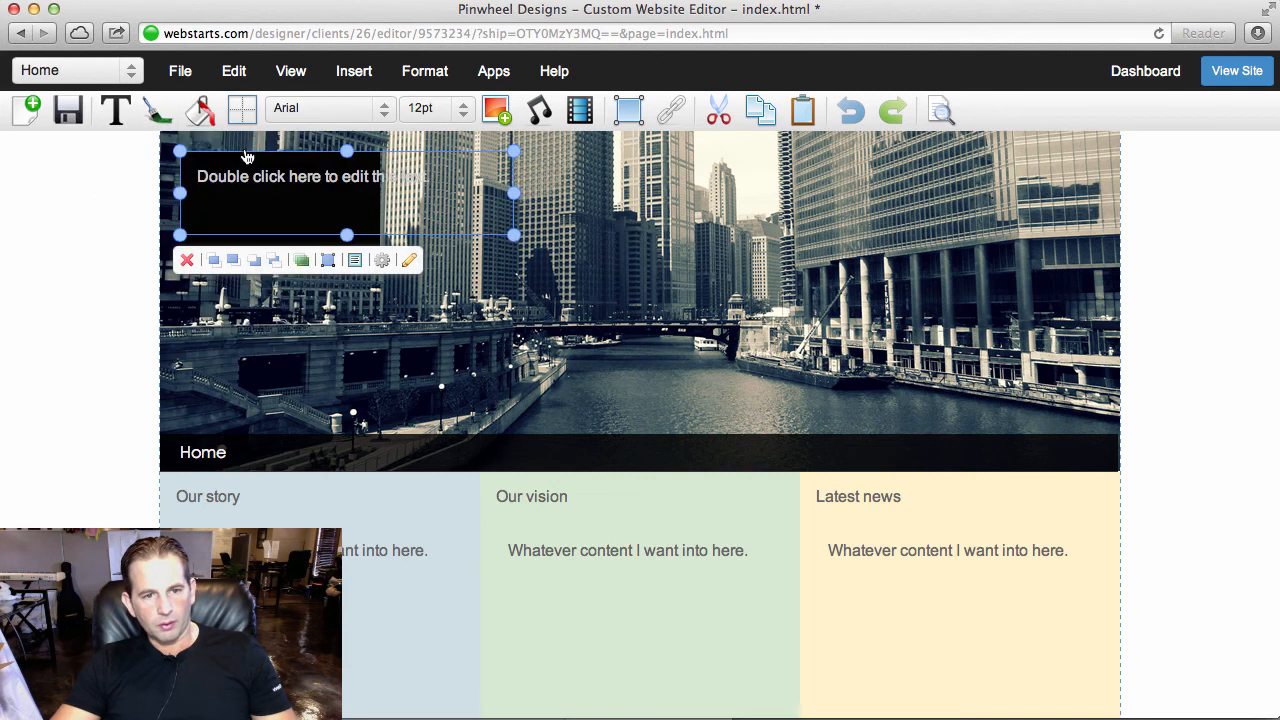
- Narrow the header text box to fit the black rectangle and replace its placeholder text with "Company name or logo"
drag(516, 194, 201, 112)
double_click(306, 194)
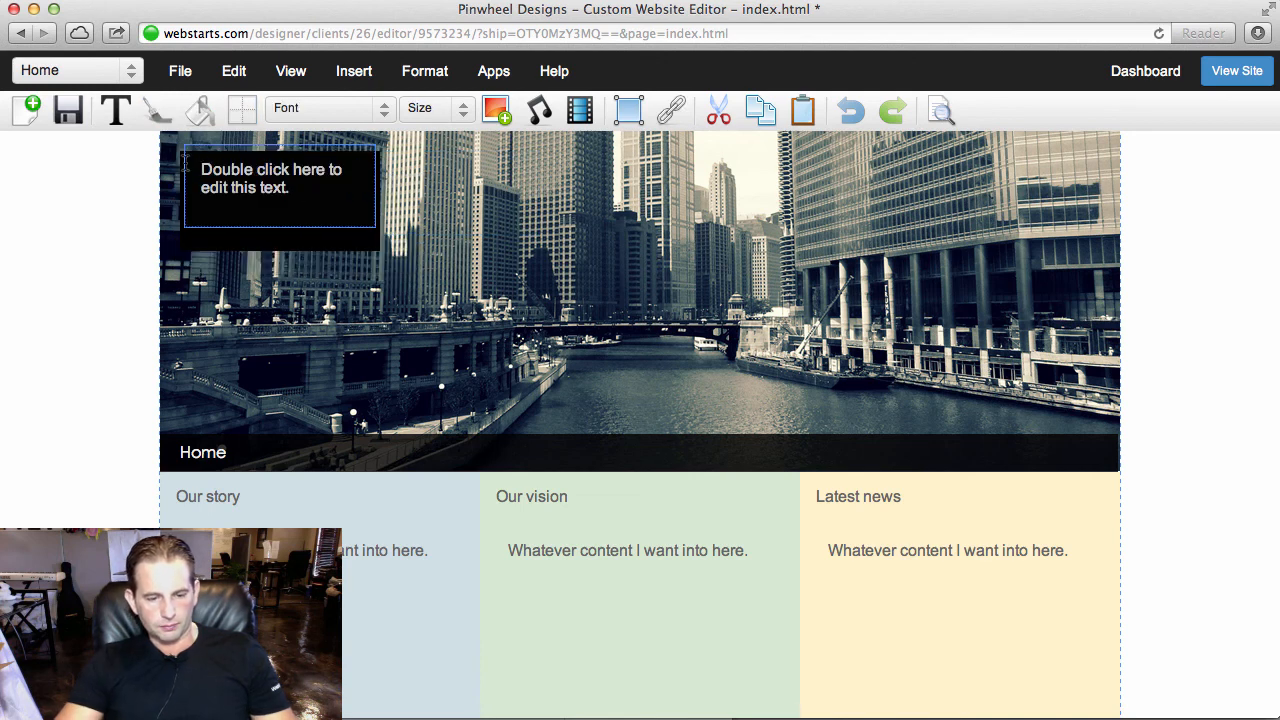
triple_click(350, 194)
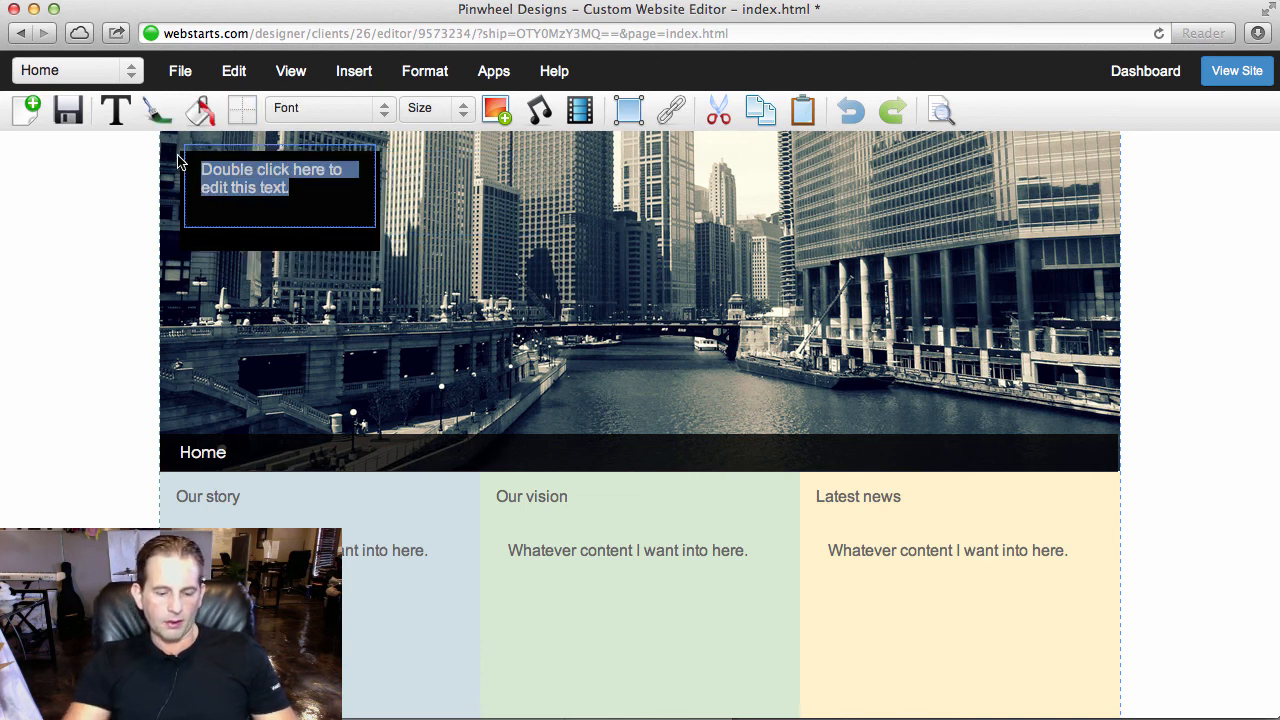
text(Company name o)
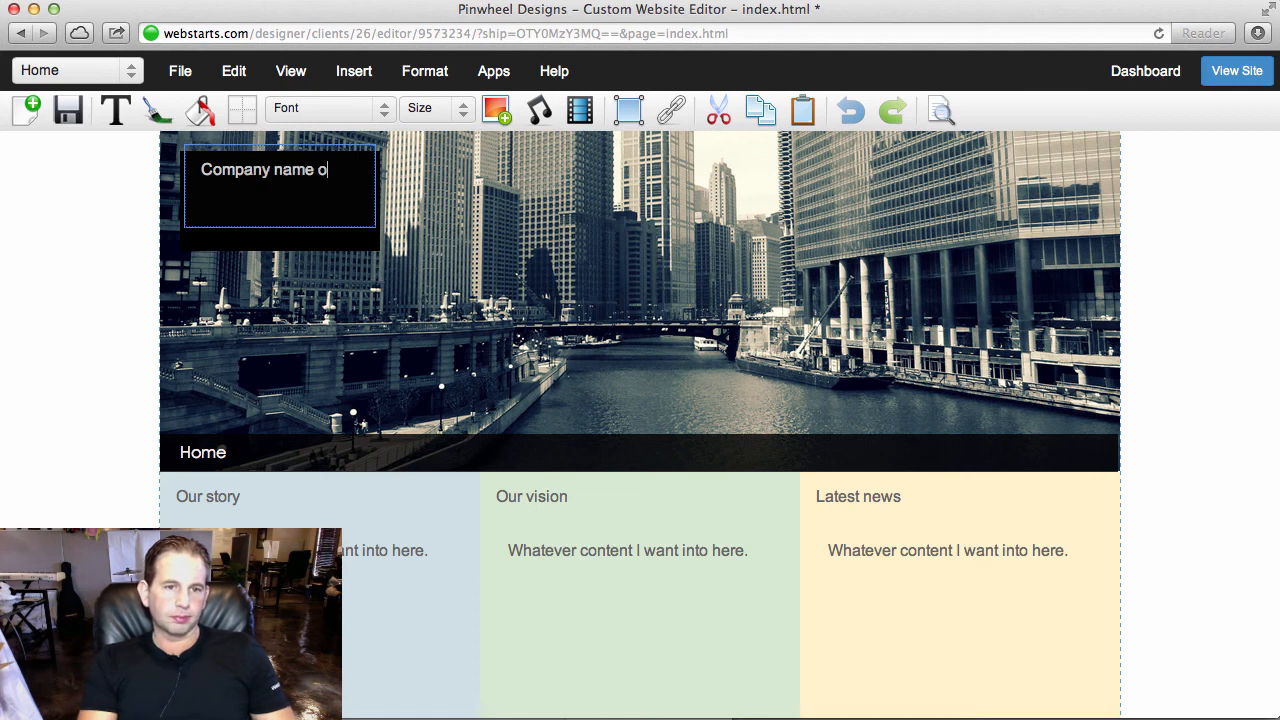
text(r logo)
click(297, 190)
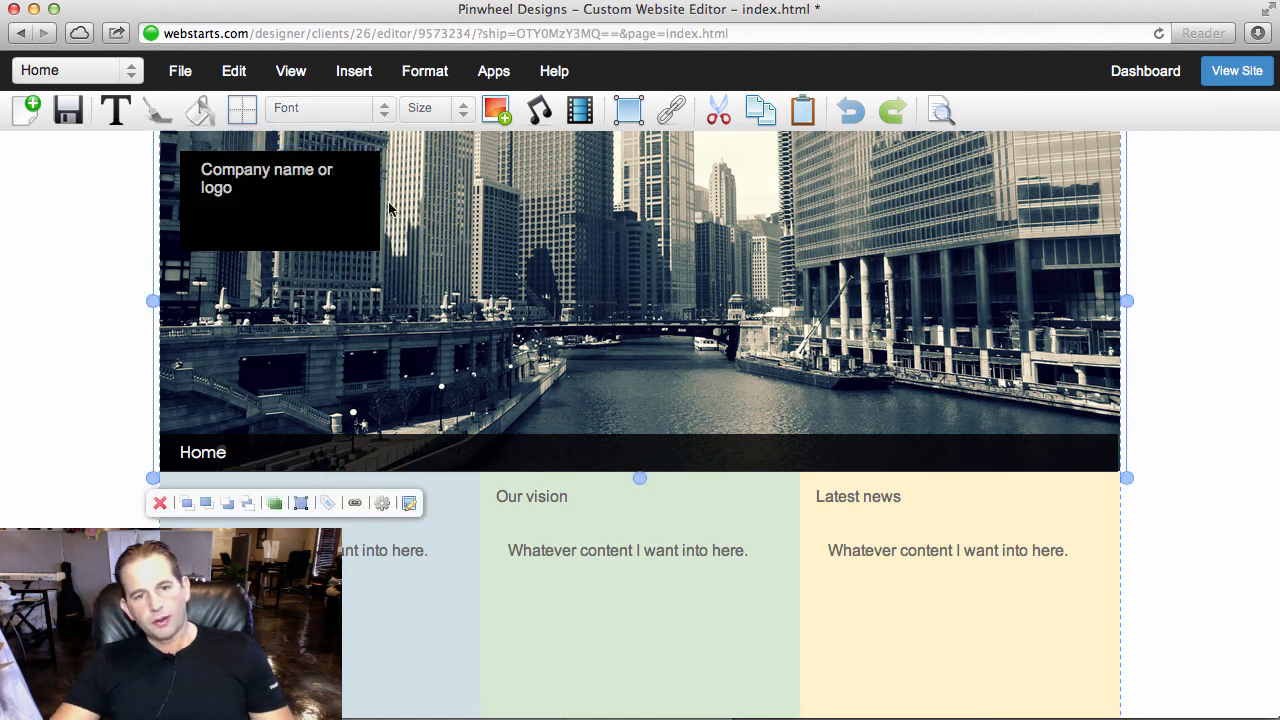
- Centre the company name text box vertically on the black rectangle and set its font to Century Gothic
drag(297, 190, 297, 211)
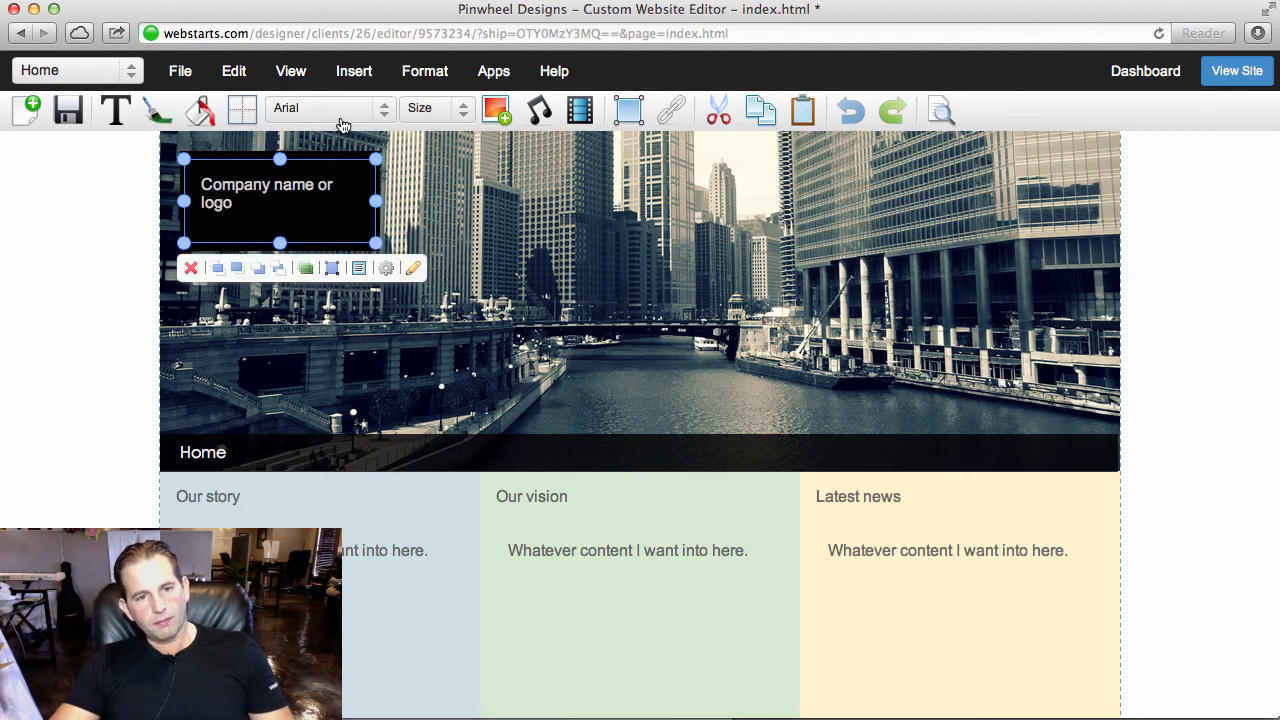
click(340, 112)
click(385, 260)
click(488, 251)
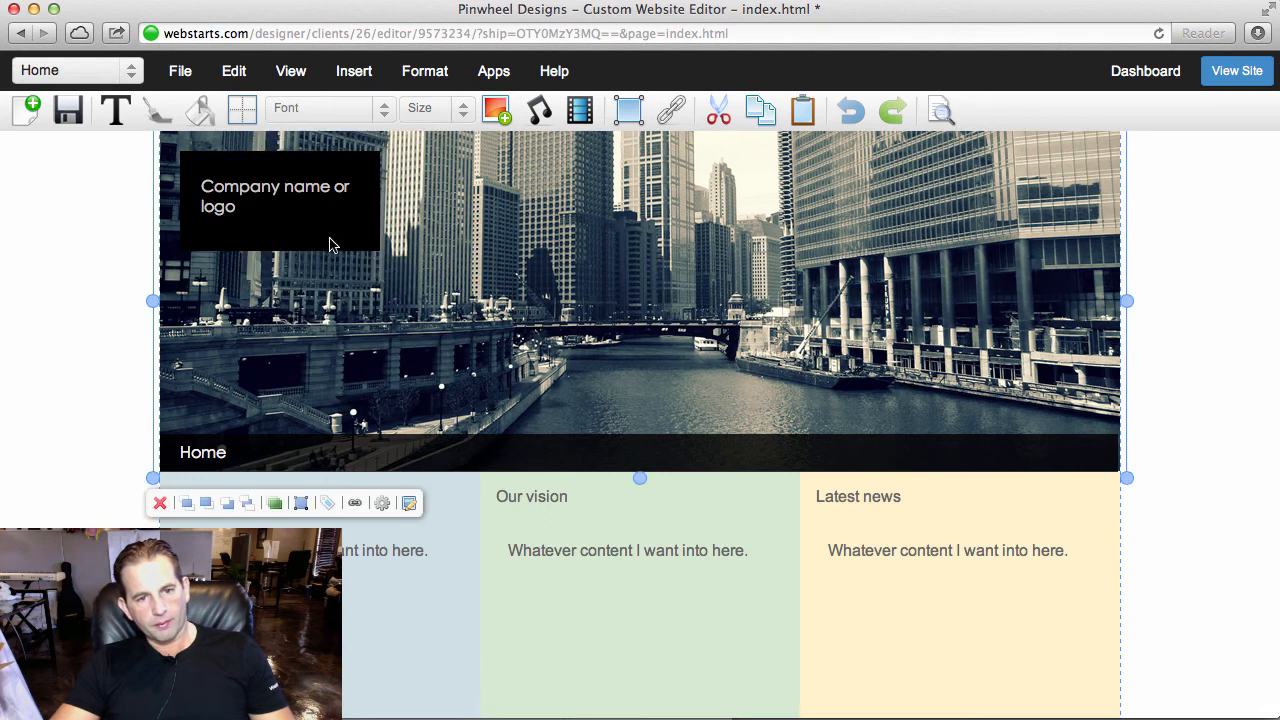
- Narrow the company name text box further and centre it within the black rectangle
click(317, 209)
drag(375, 201, 333, 201)
drag(283, 210, 289, 211)
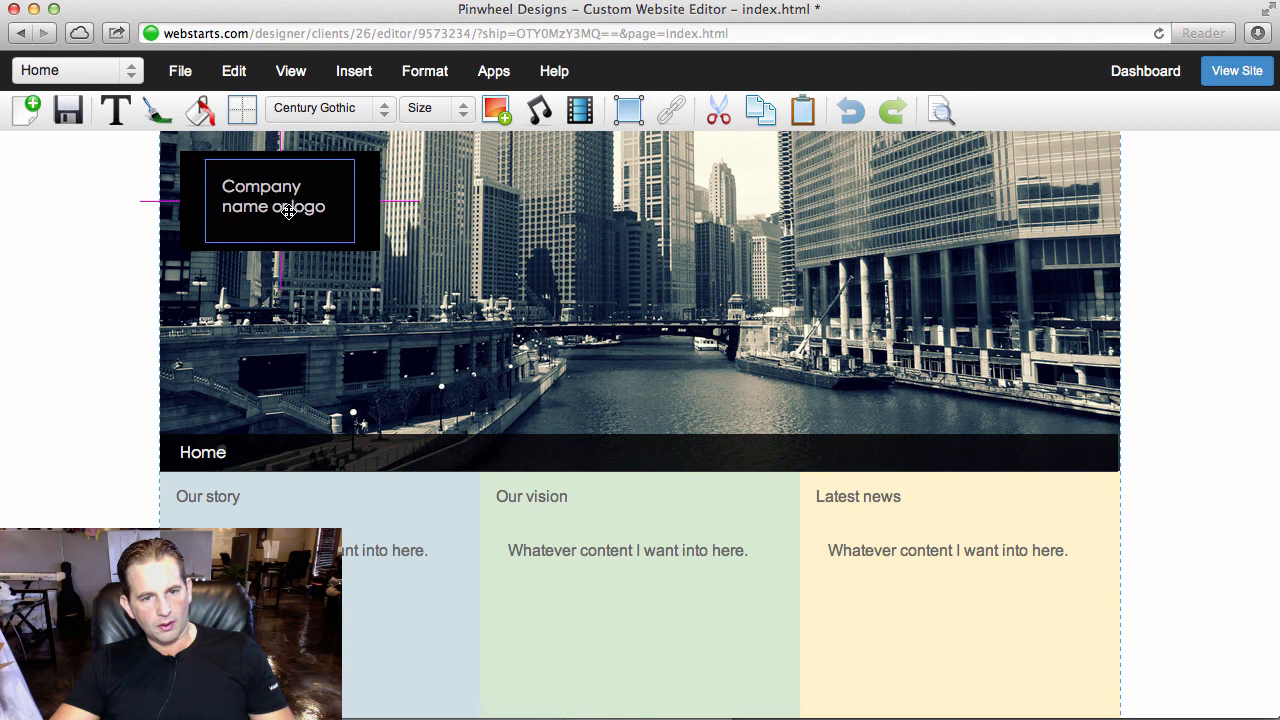
click(312, 340)
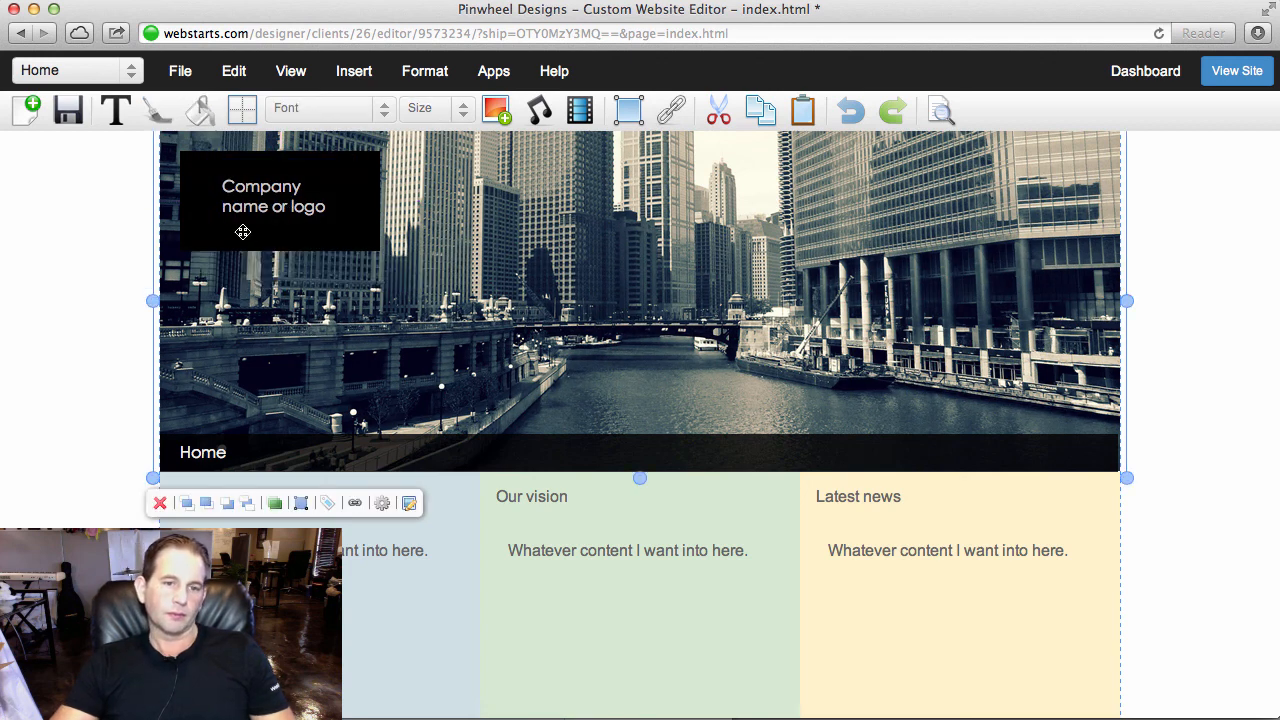
click(280, 252)
click(287, 220)
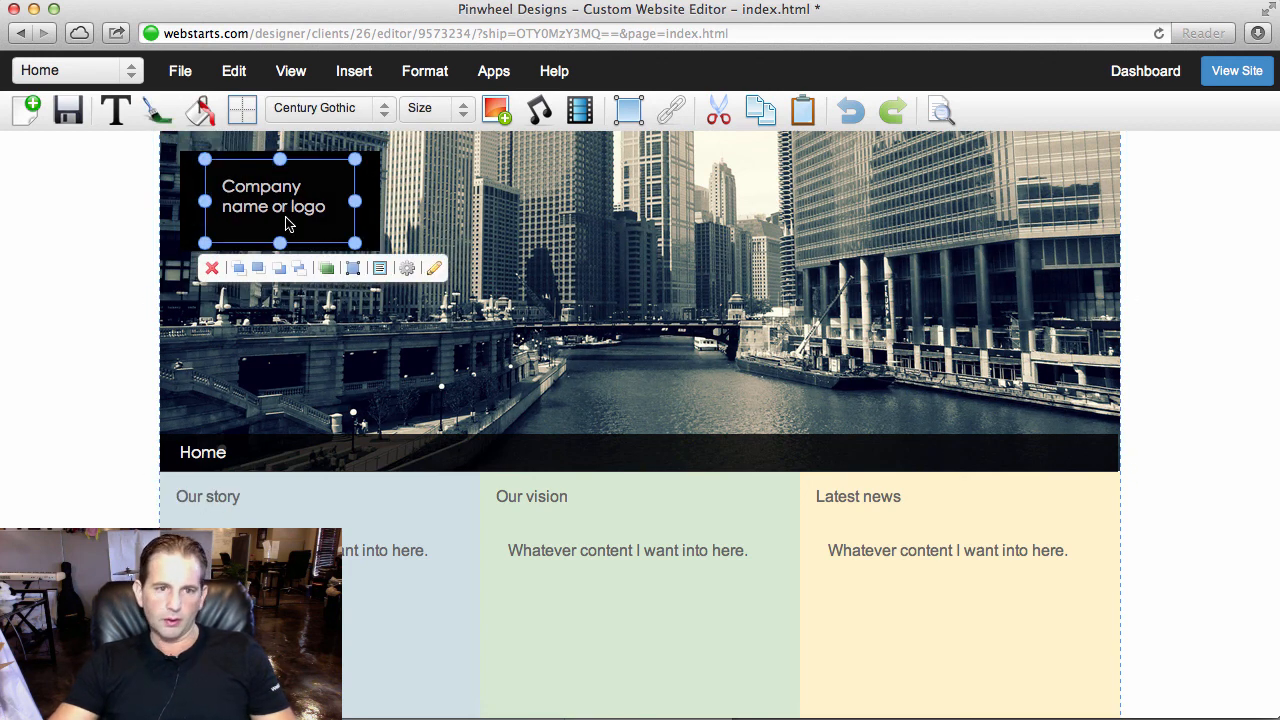
key(Down)
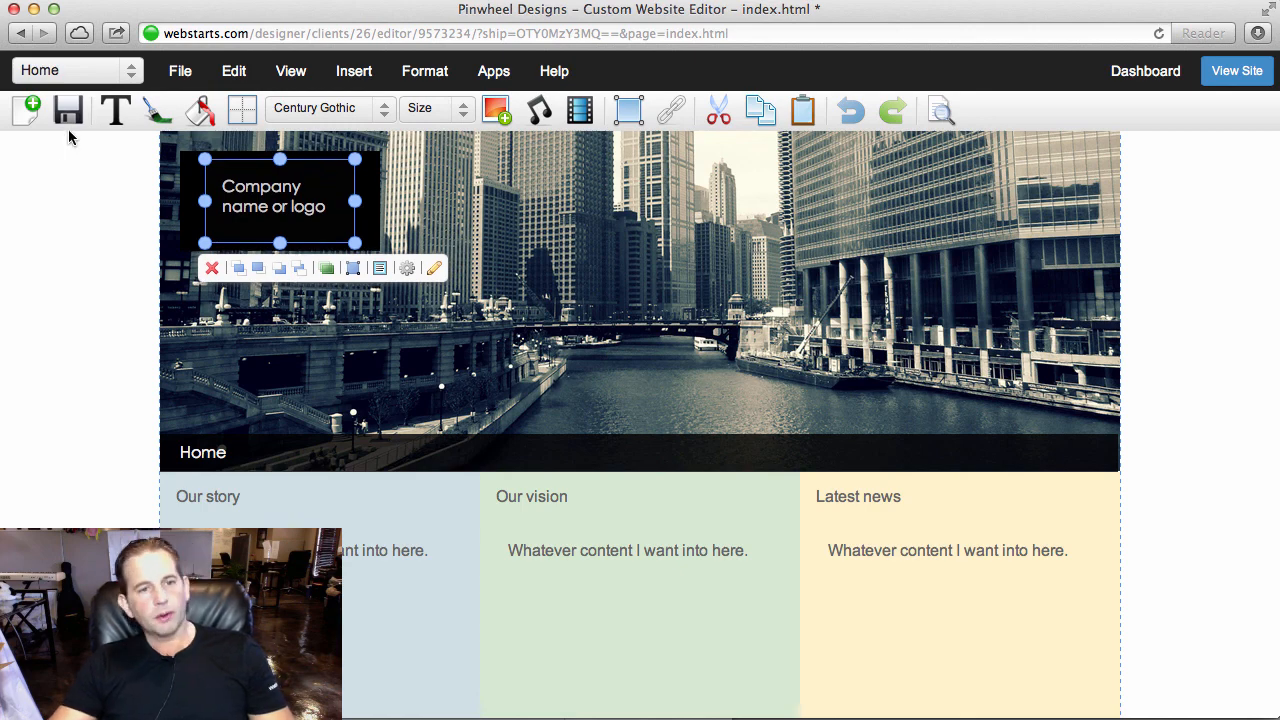
- Save the Home page and look over its layout
click(68, 110)
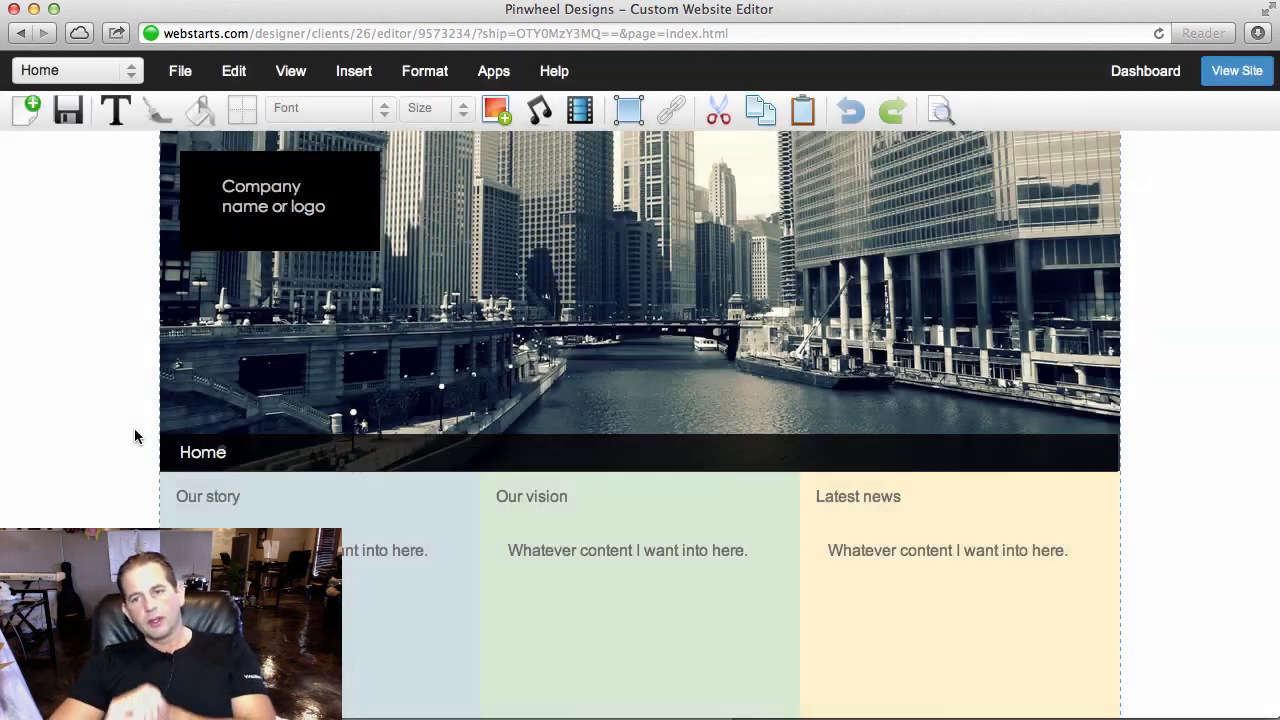
scroll(437, 609, down, 5)
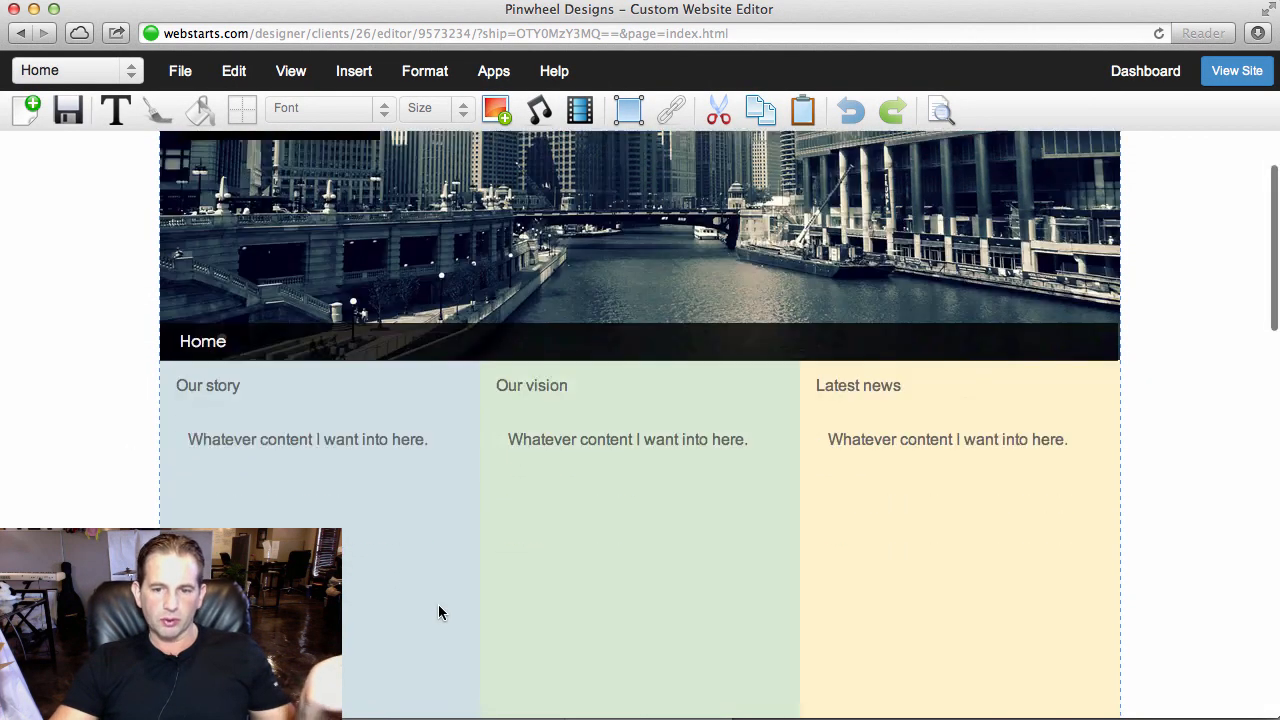
scroll(443, 611, up, 5)
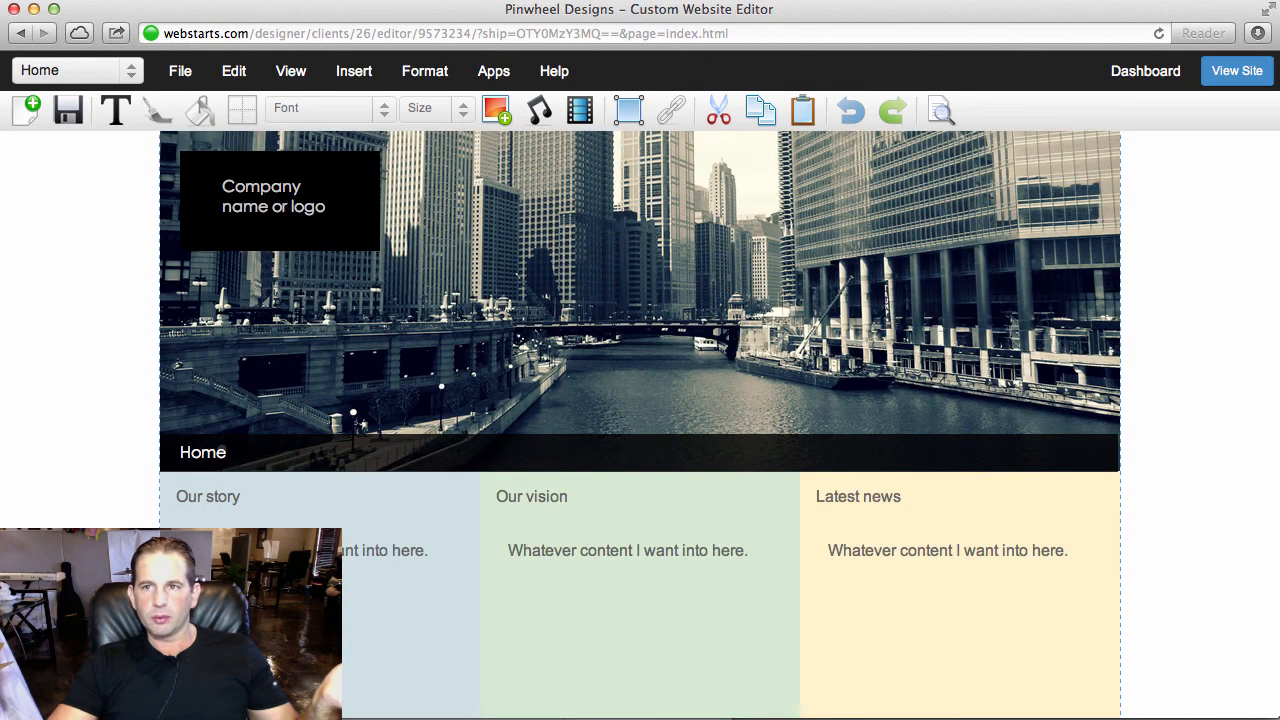